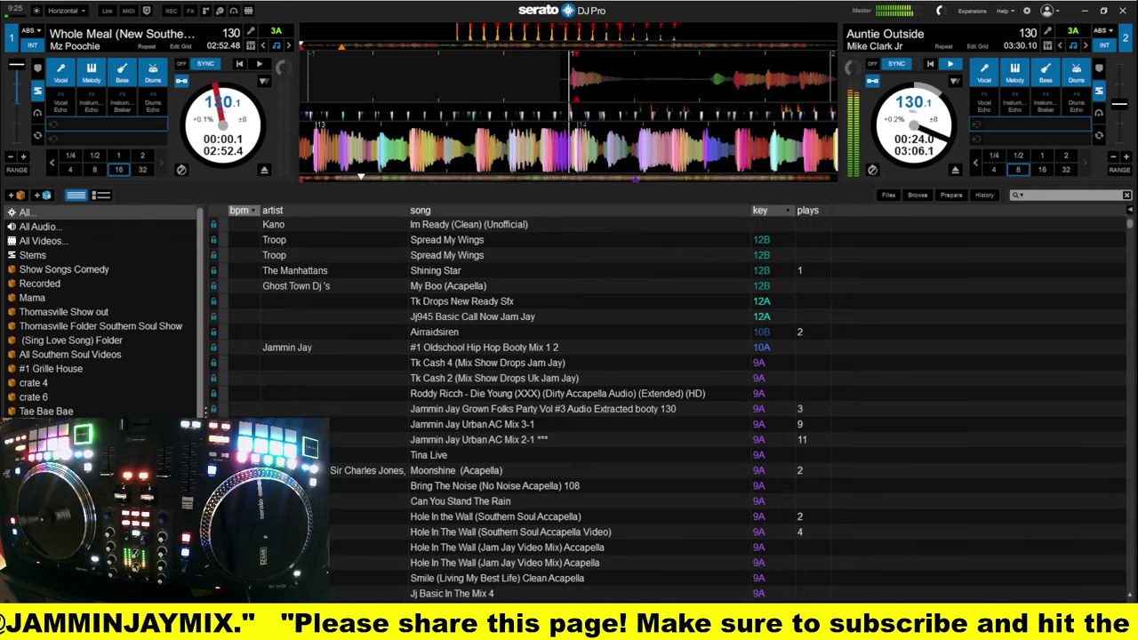
Open the #1 Grille House crate and go to its 130 BPM tracks
{"action": "left_click", "coordinate": [58, 369]}
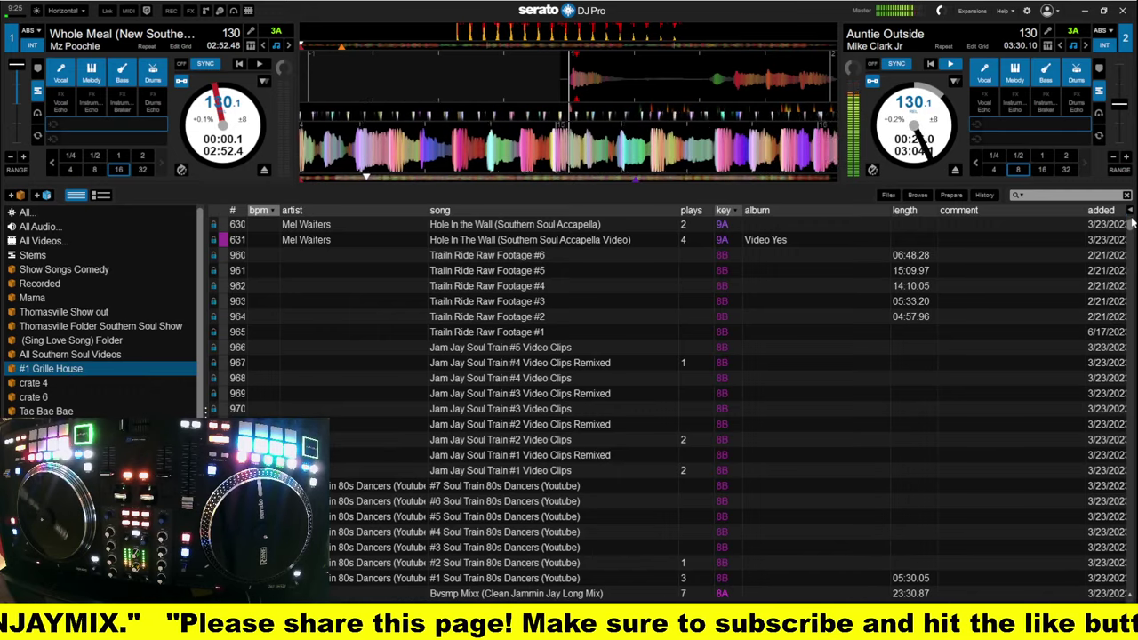
{"action": "left_click_drag", "start_coordinate": [1128, 227], "coordinate": [1133, 243]}
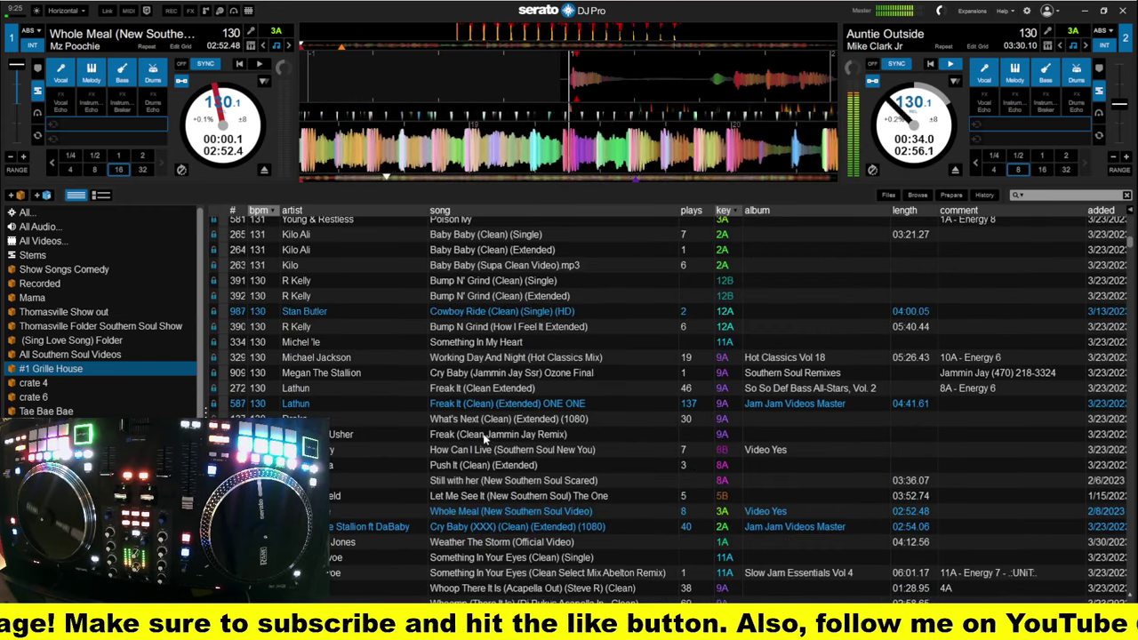
Load Cry Baby (XXX) (Clean) (Extended) (1080) from the crate onto deck 1
{"action": "scroll", "coordinate": [492, 433], "scroll_direction": "up", "scroll_amount": 2}
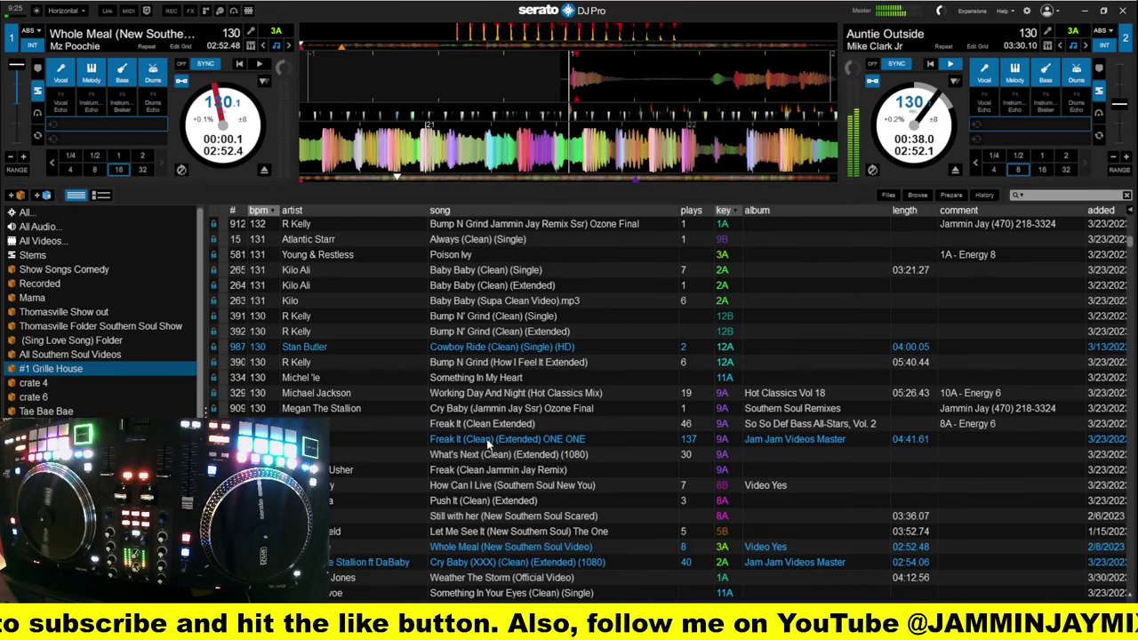
{"action": "scroll", "coordinate": [488, 445], "scroll_direction": "up", "scroll_amount": 2}
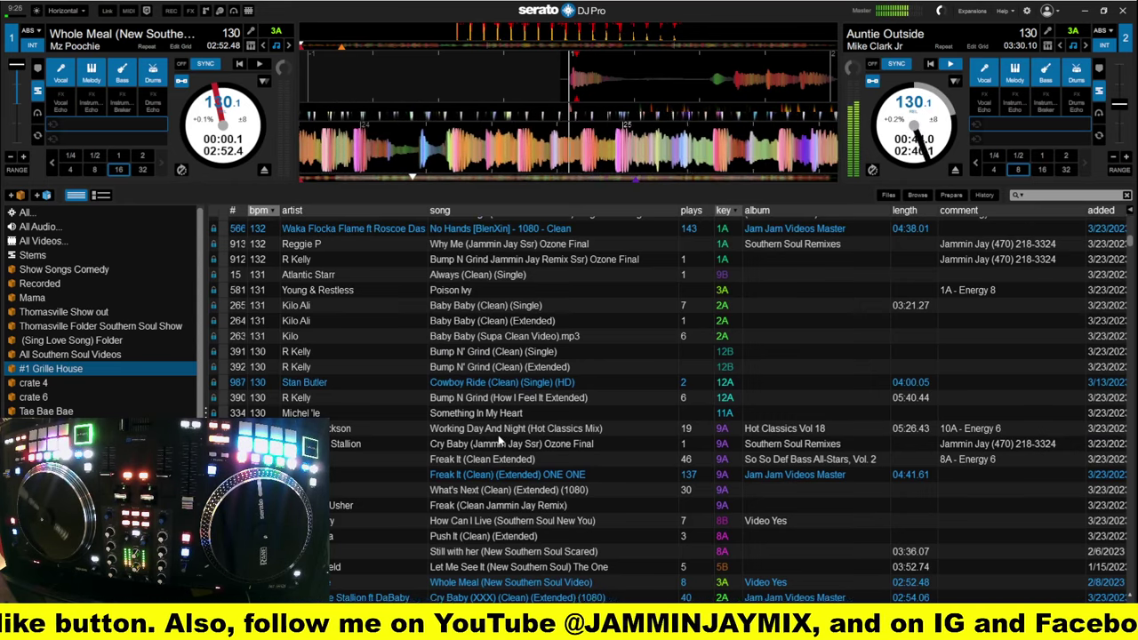
{"action": "scroll", "coordinate": [499, 441], "scroll_direction": "down", "scroll_amount": 1}
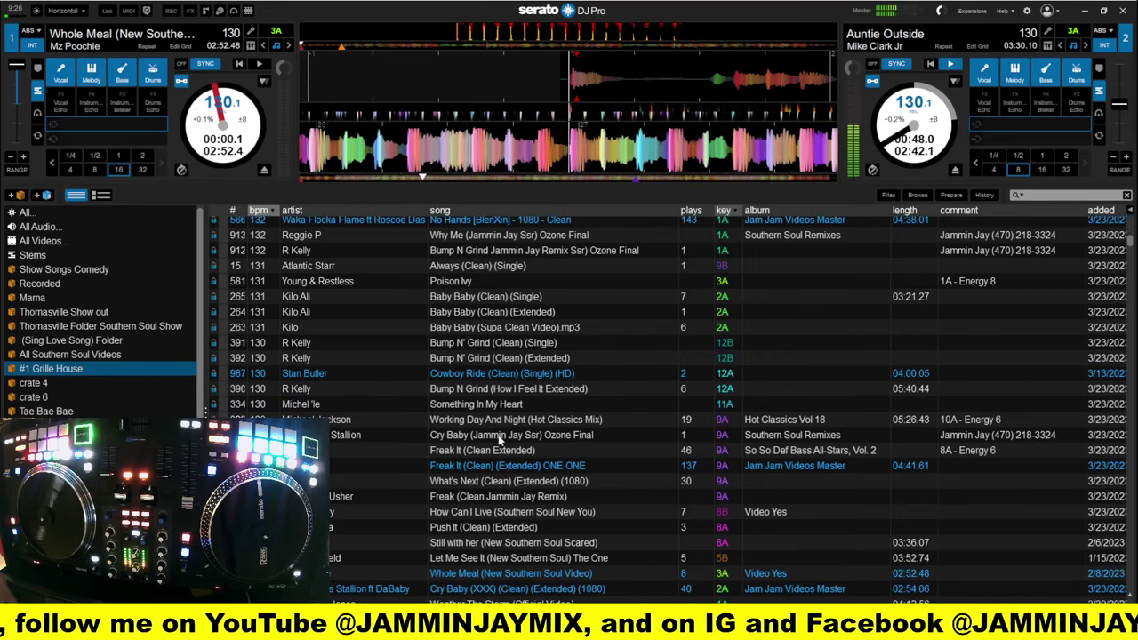
{"action": "scroll", "coordinate": [499, 440], "scroll_direction": "down", "scroll_amount": 2}
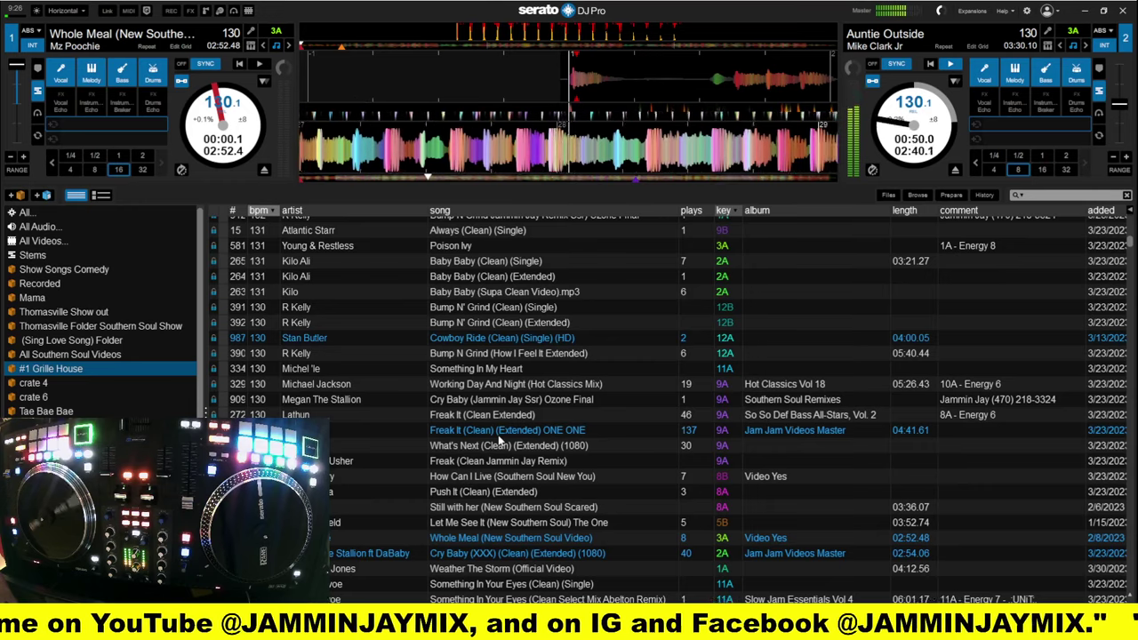
{"action": "scroll", "coordinate": [501, 442], "scroll_direction": "down", "scroll_amount": 1}
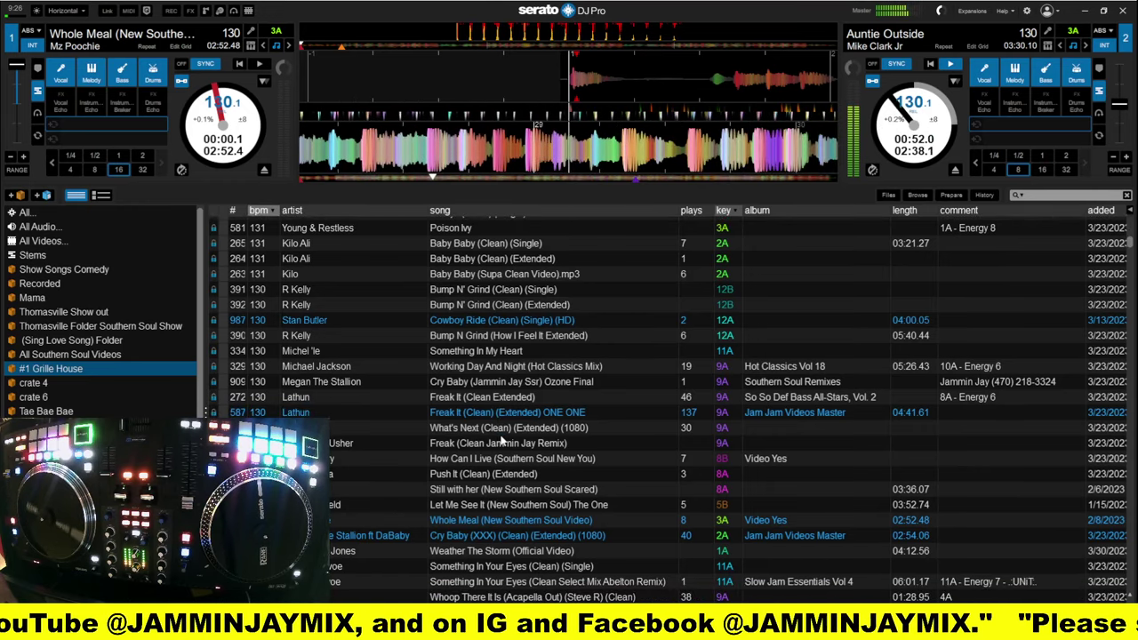
{"action": "scroll", "coordinate": [501, 442], "scroll_direction": "down", "scroll_amount": 1}
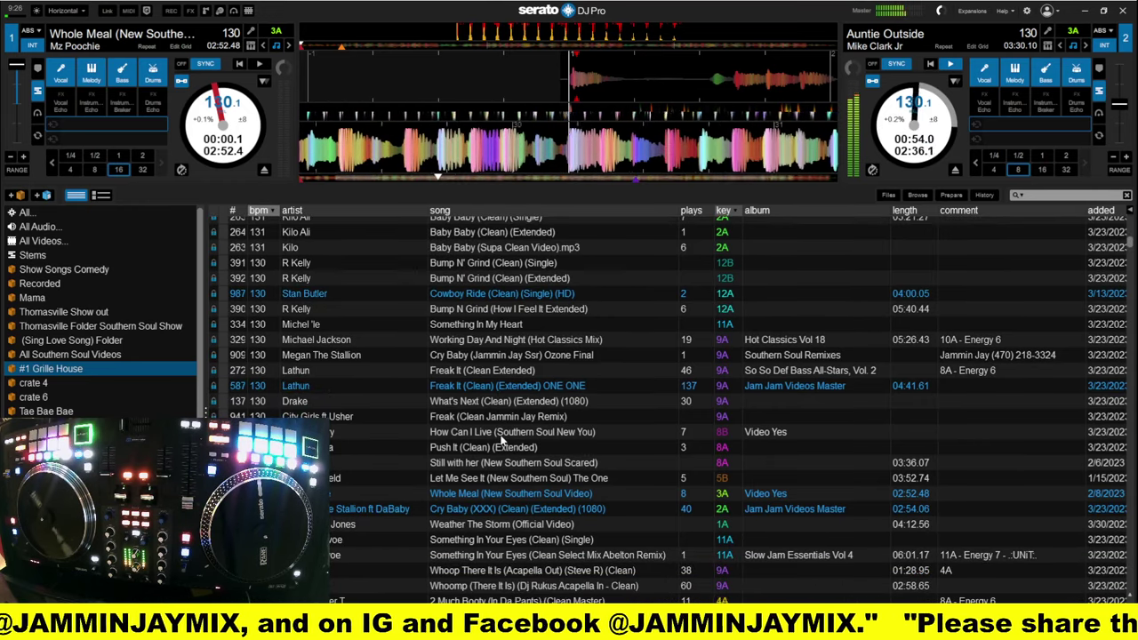
{"action": "scroll", "coordinate": [501, 442], "scroll_direction": "down", "scroll_amount": 1}
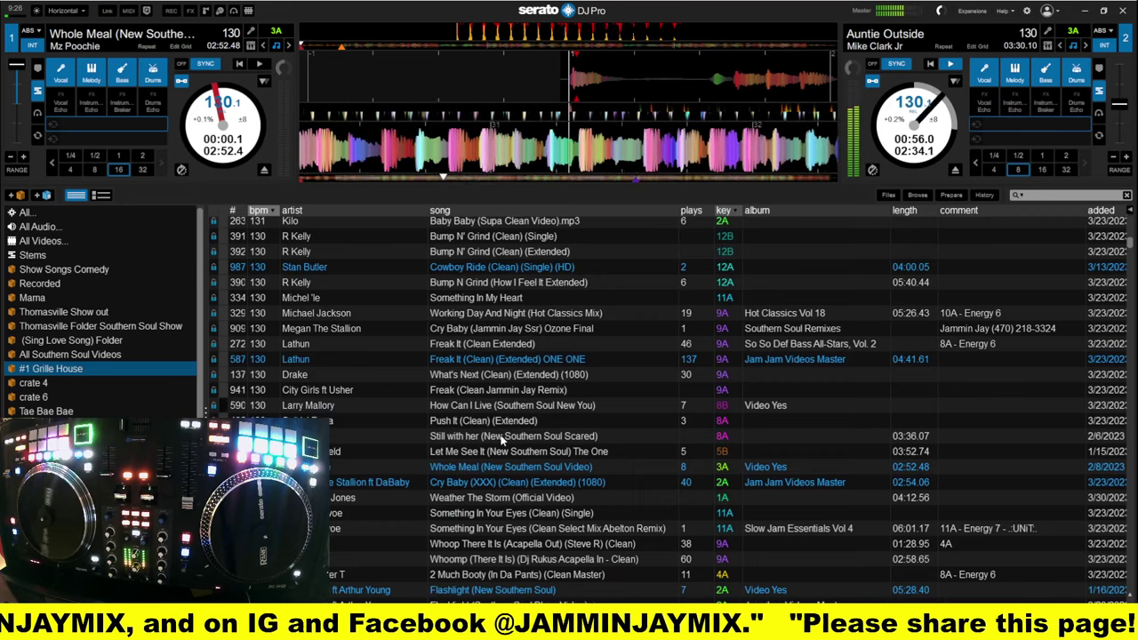
{"action": "left_click", "coordinate": [484, 480]}
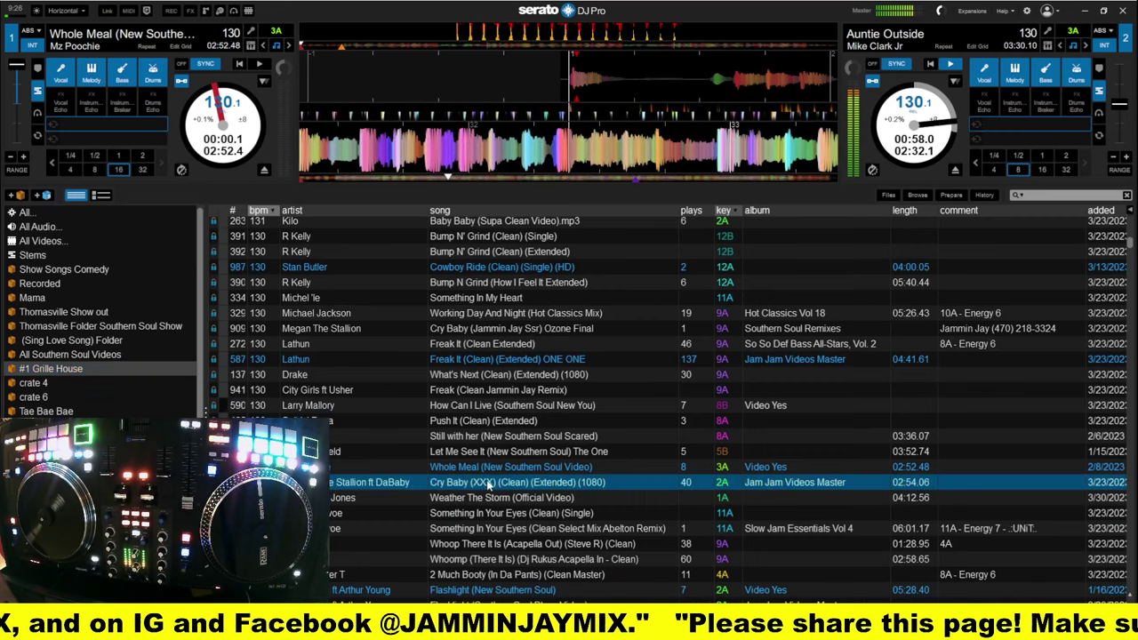
{"action": "scroll", "coordinate": [484, 480], "scroll_direction": "down", "scroll_amount": 1}
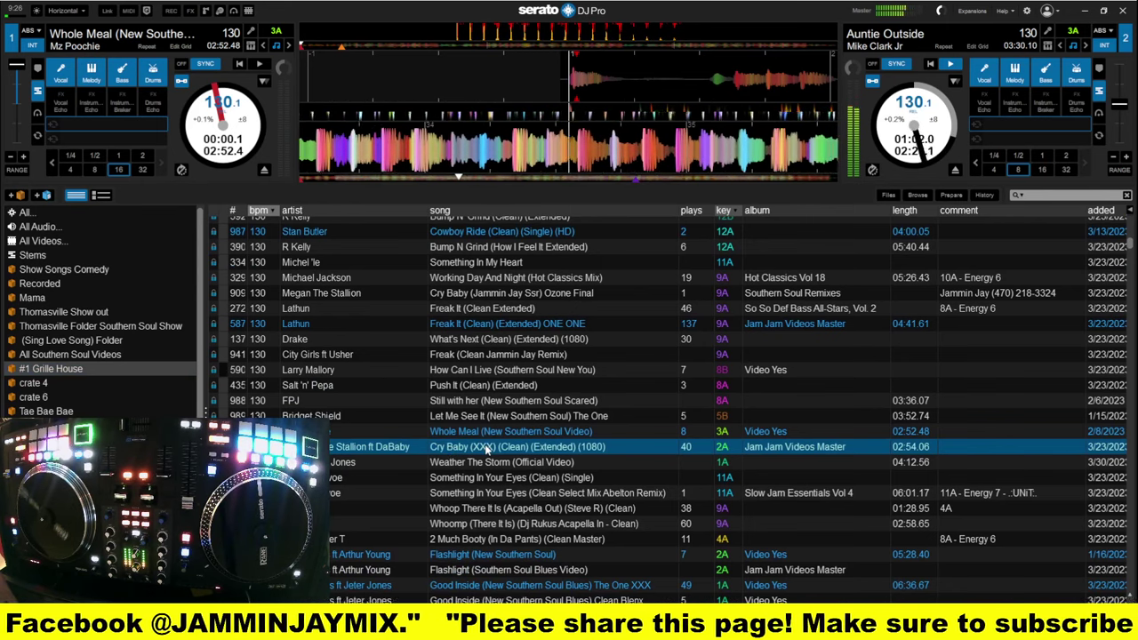
{"action": "left_click_drag", "start_coordinate": [486, 452], "coordinate": [242, 153]}
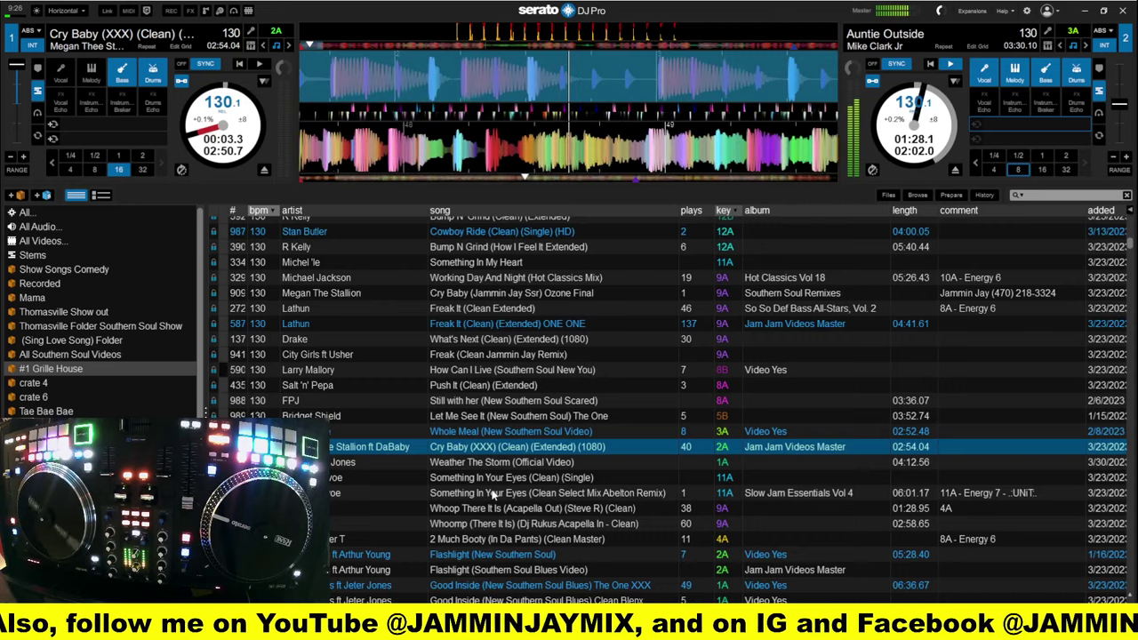
Load Good Inside (New Southern Soul Blues) The One XXX onto deck 1, open its beatgrid for editing and save it
{"action": "left_click", "coordinate": [480, 585]}
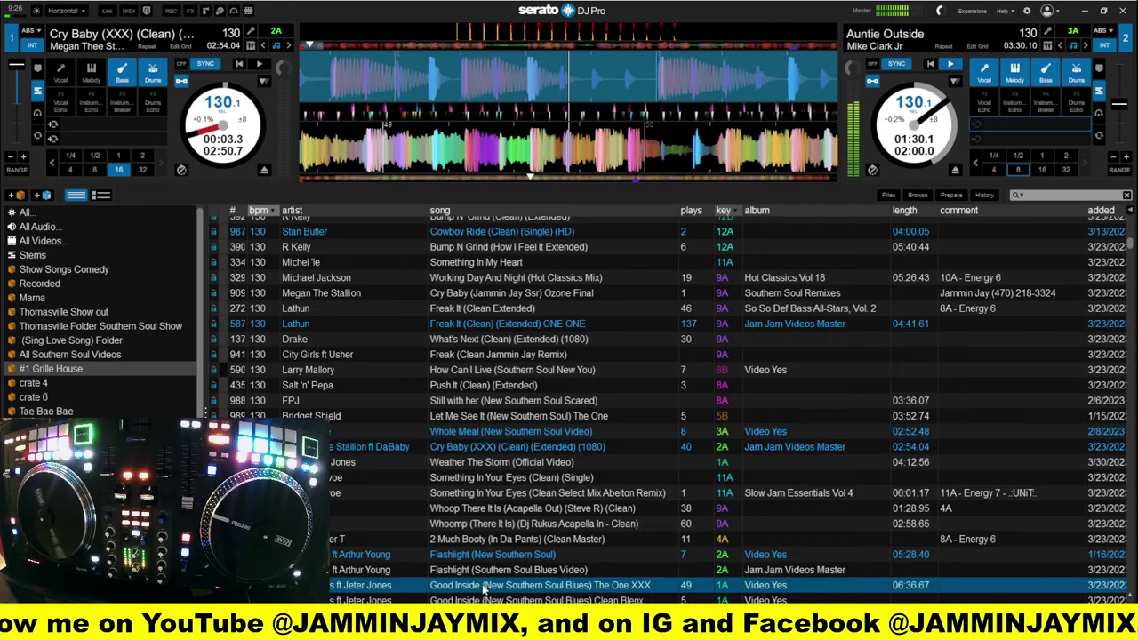
{"action": "left_click_drag", "start_coordinate": [266, 172], "coordinate": [266, 172]}
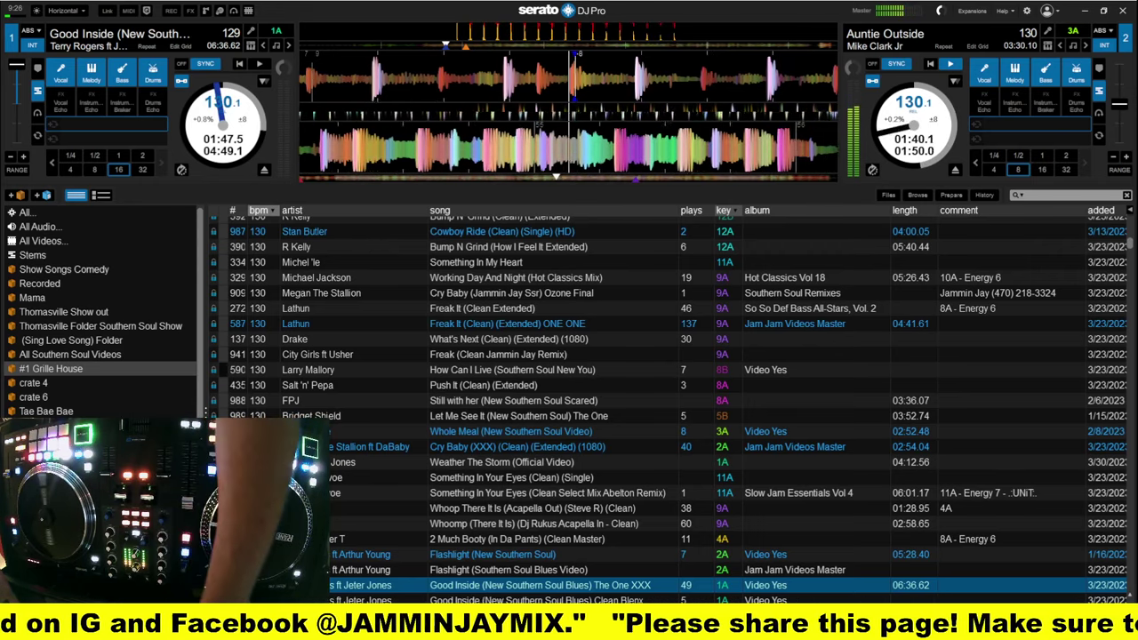
{"action": "left_click", "coordinate": [181, 45]}
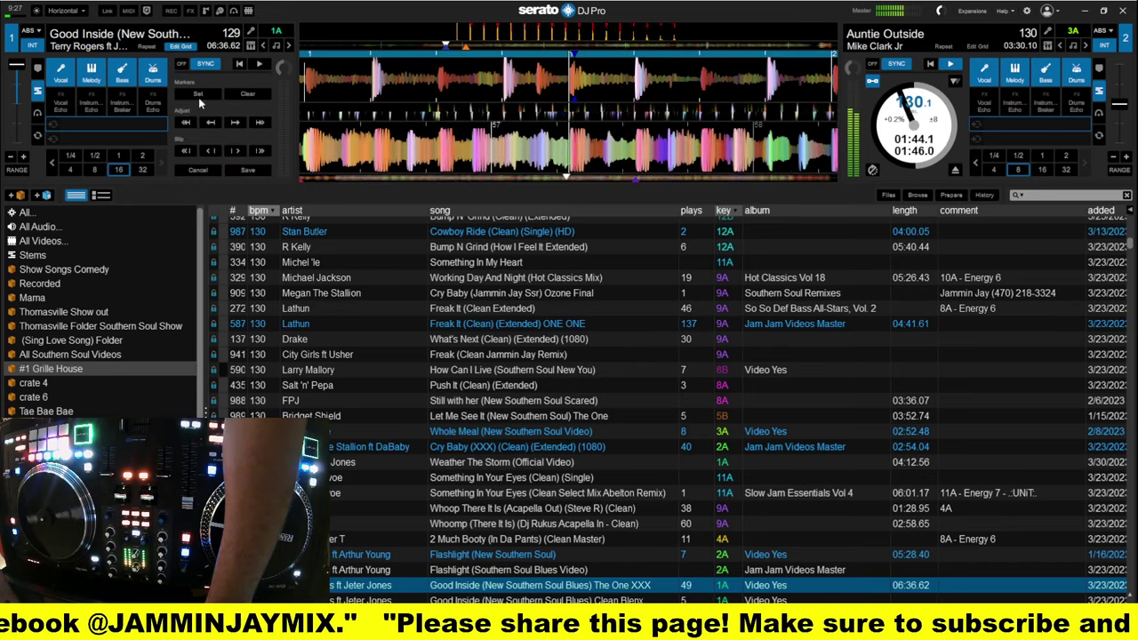
{"action": "left_click", "coordinate": [250, 172]}
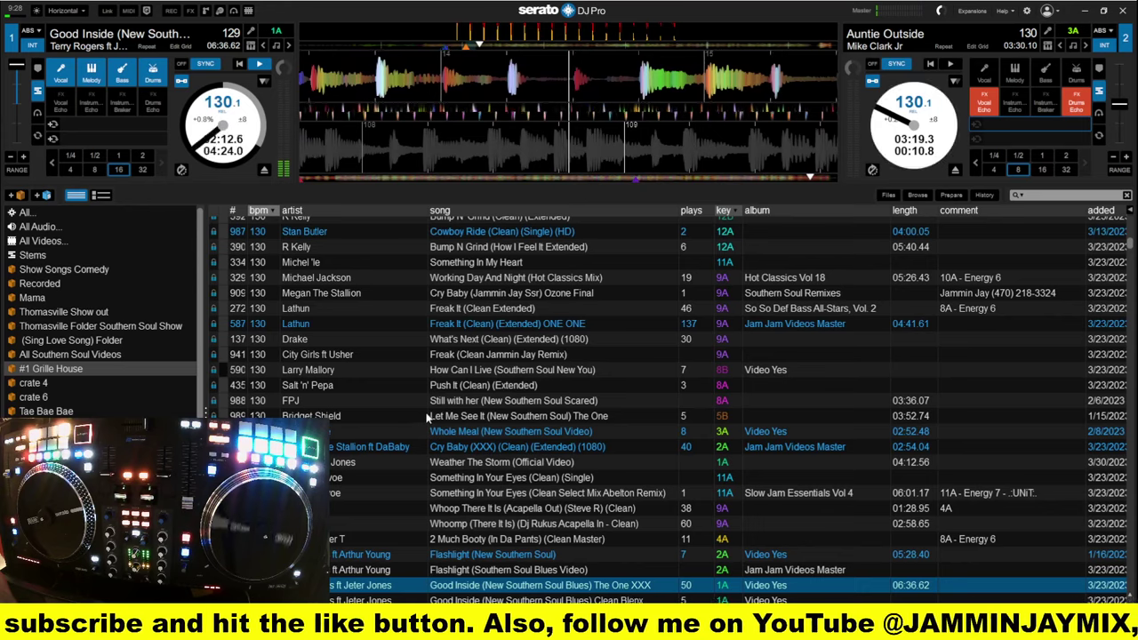
Load Good Inside (New Southern Soul Blues) The One XXX onto deck 2 as well
{"action": "scroll", "coordinate": [429, 418], "scroll_direction": "down", "scroll_amount": 1}
{"action": "scroll", "coordinate": [429, 418], "scroll_direction": "down", "scroll_amount": 2}
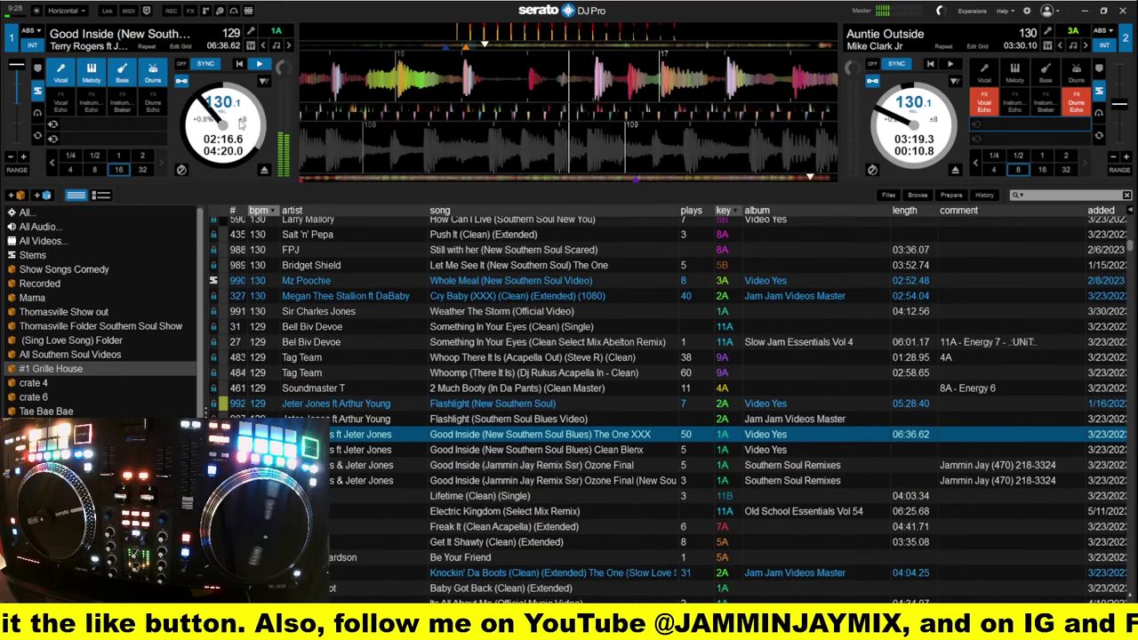
{"action": "key", "text": "shift+Right"}
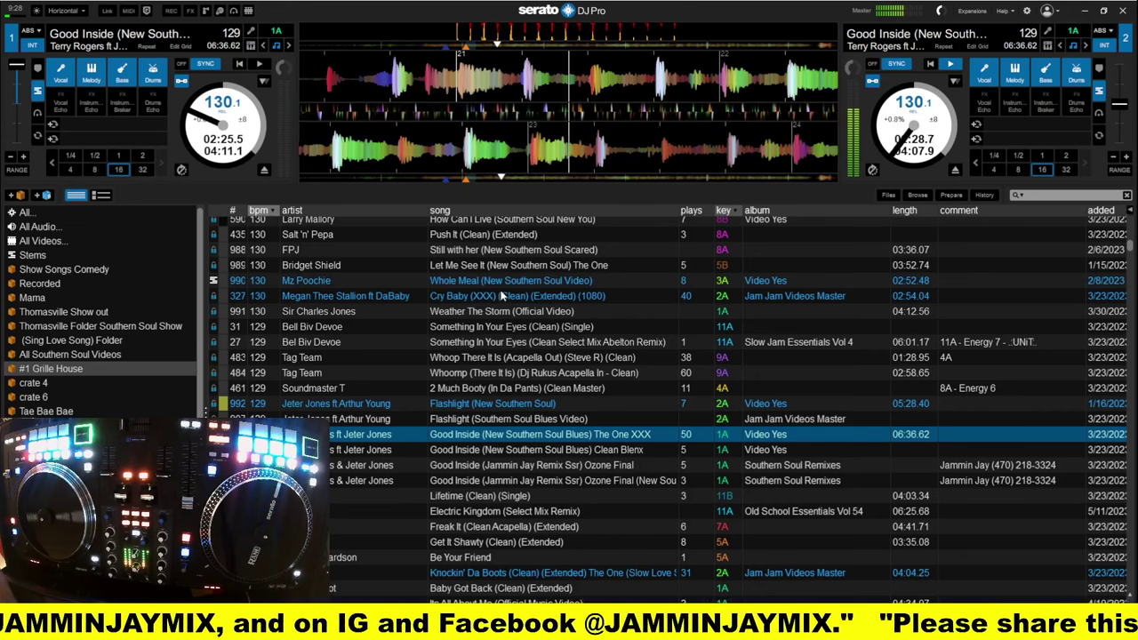
Load Whole Meal (New Southern Soul Video) onto deck 1 and release and re-engage its 32-beat auto loop
{"action": "left_click", "coordinate": [506, 281]}
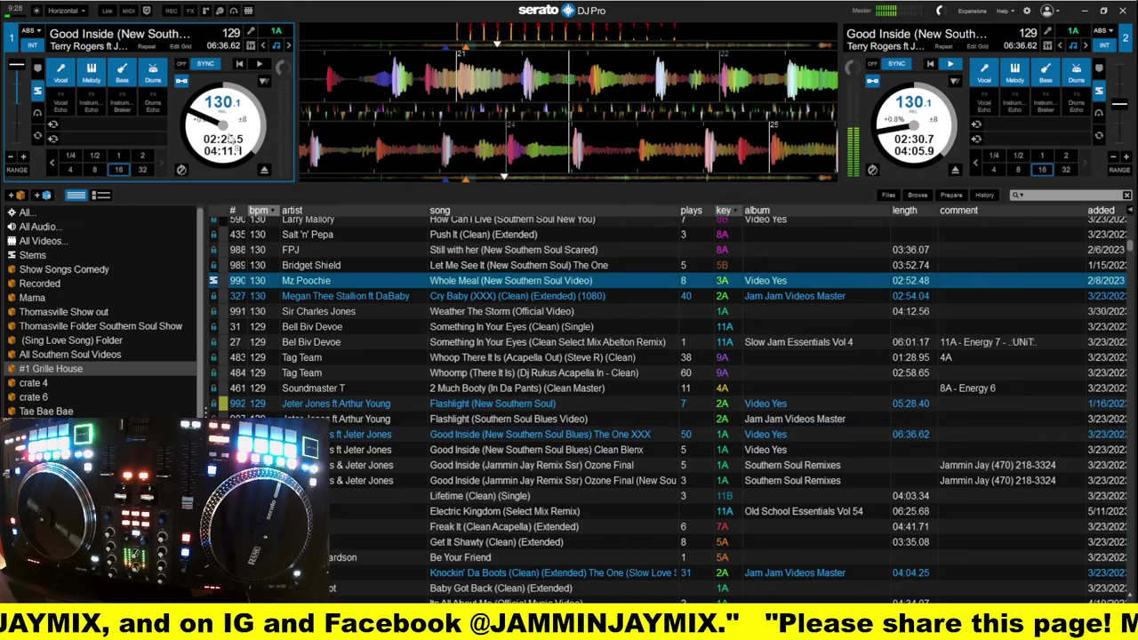
{"action": "key", "text": "shift+Left"}
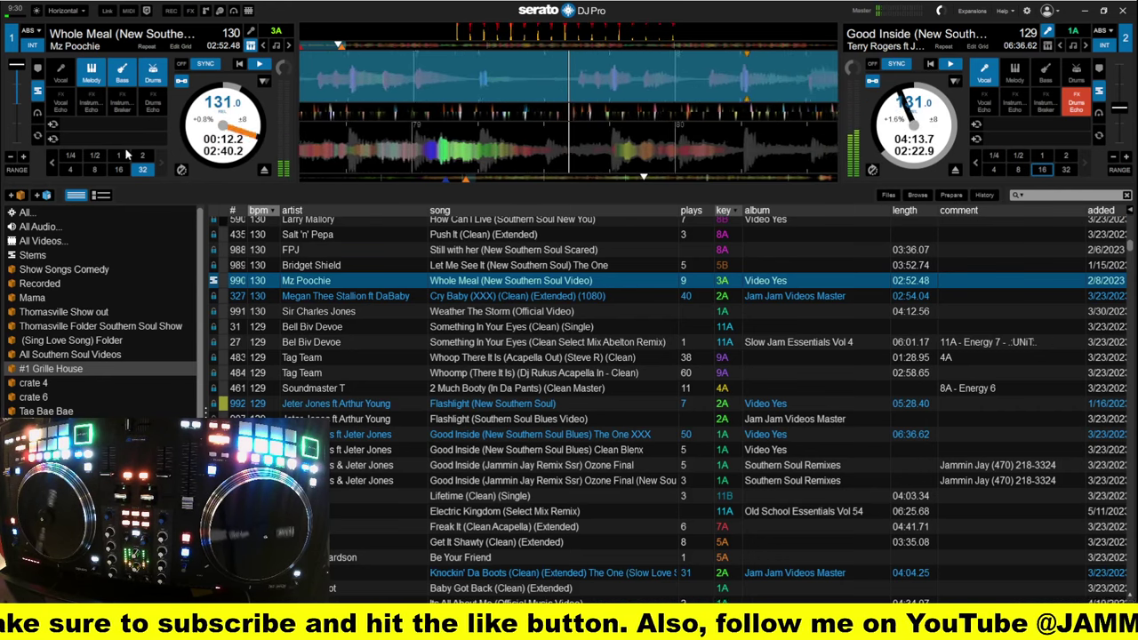
{"action": "left_click", "coordinate": [143, 170]}
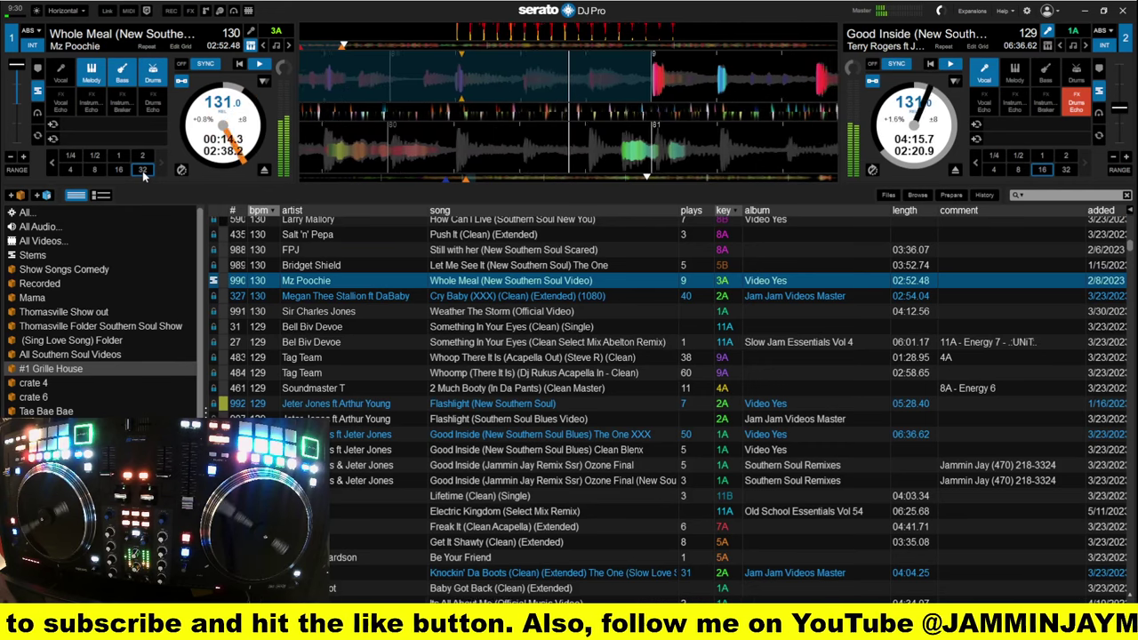
{"action": "left_click", "coordinate": [143, 170]}
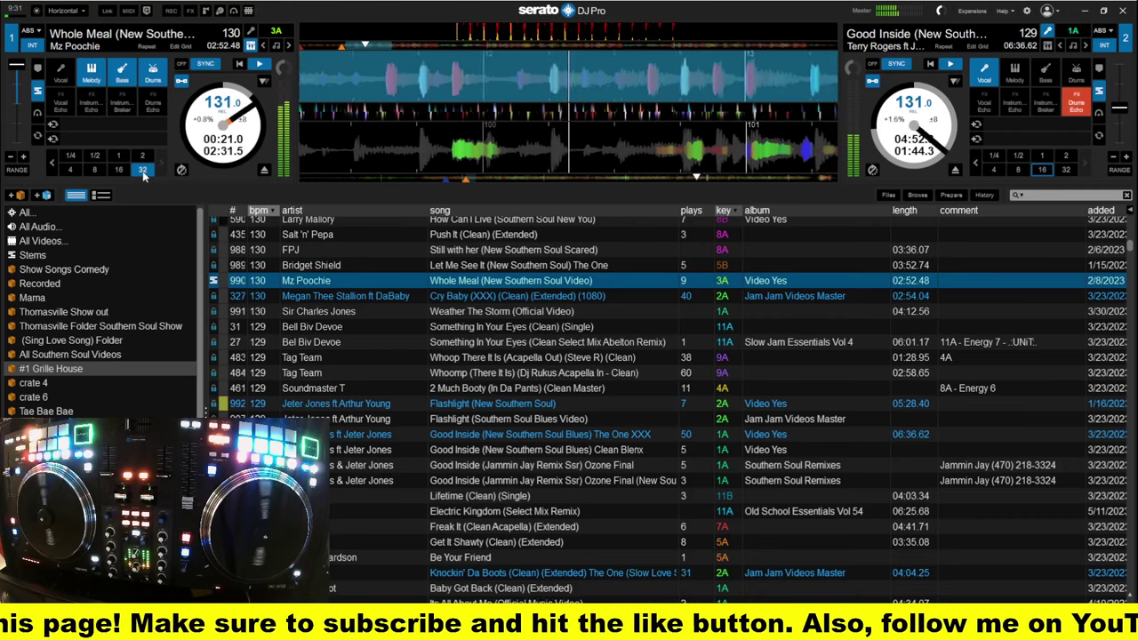
Select Electric Kingdom (Select Mix Remix) among the crate's 128 BPM tracks
{"action": "scroll", "coordinate": [534, 378], "scroll_direction": "down", "scroll_amount": 2}
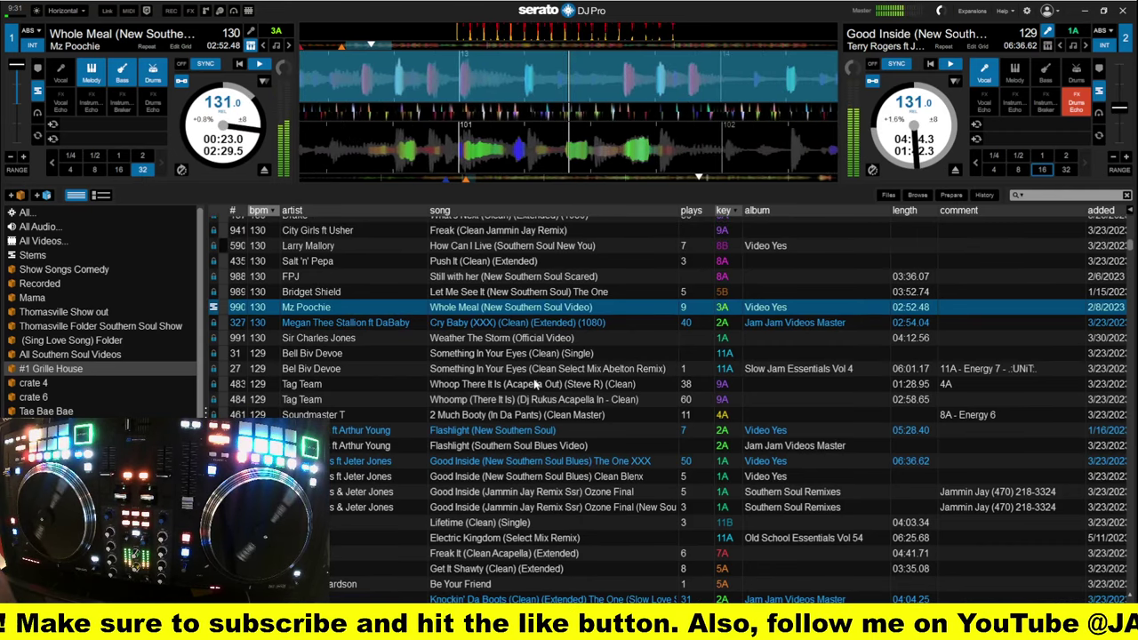
{"action": "scroll", "coordinate": [538, 383], "scroll_direction": "down", "scroll_amount": 5}
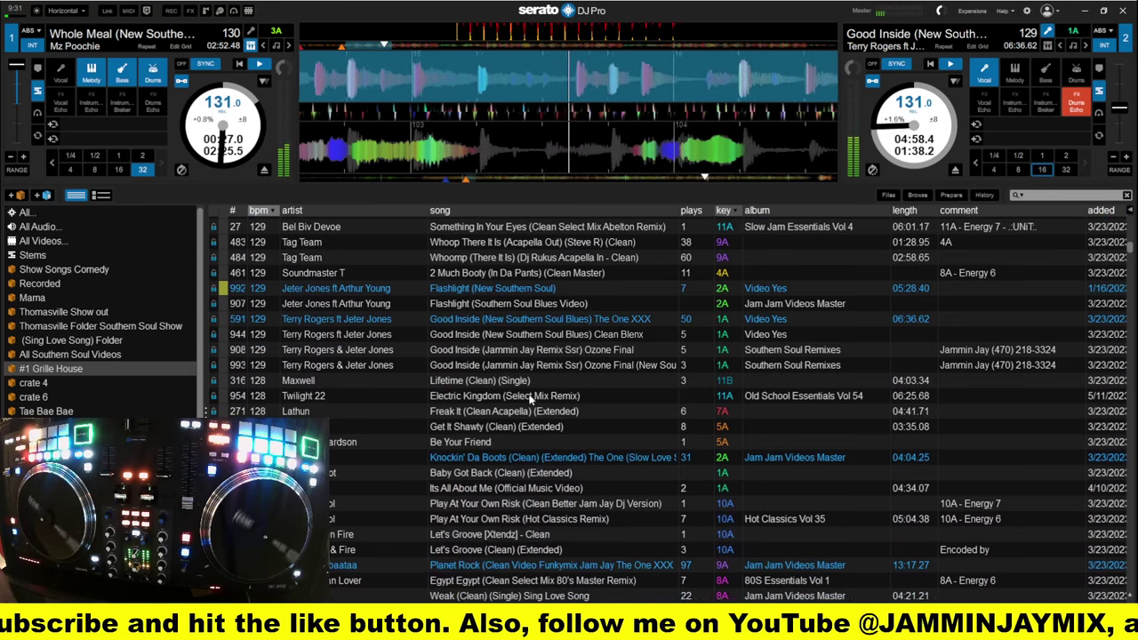
{"action": "left_click", "coordinate": [531, 398]}
{"action": "scroll", "coordinate": [544, 391], "scroll_direction": "down", "scroll_amount": 3}
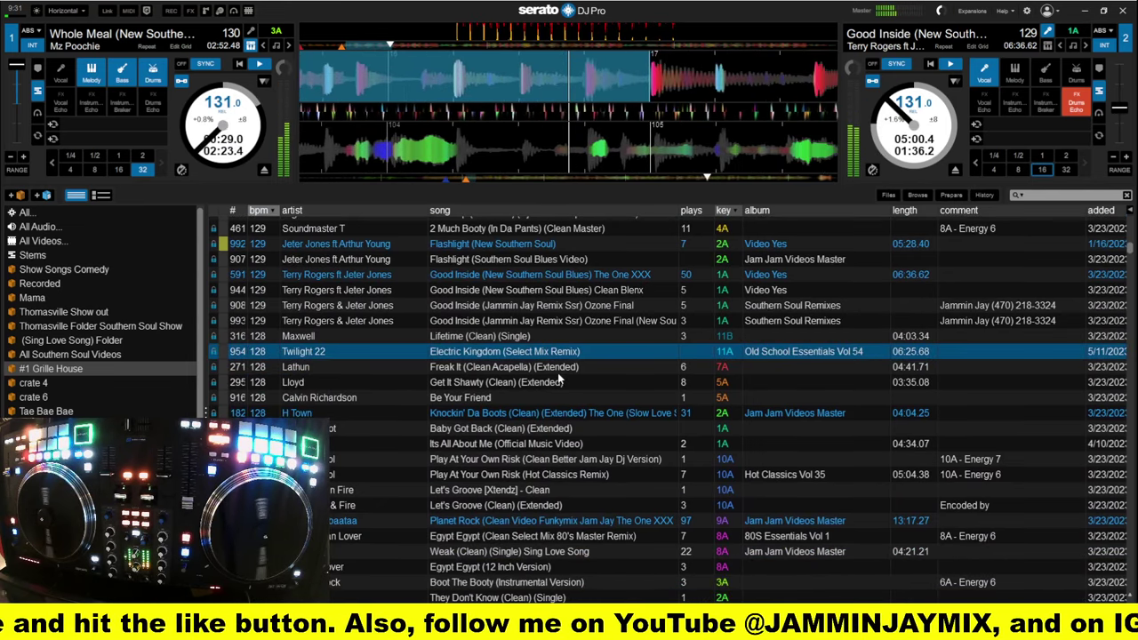
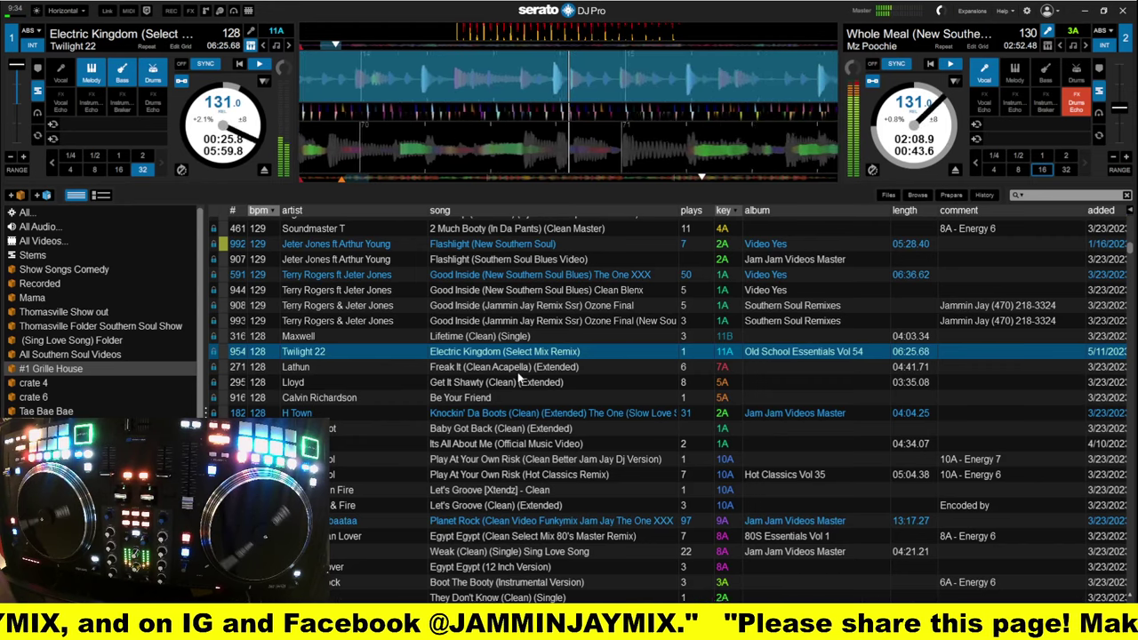
Load the 130 BPM track Freak It (Clean) (Extended) ONE ONE from the crate onto deck 2
{"action": "scroll", "coordinate": [520, 378], "scroll_direction": "up", "scroll_amount": 1}
{"action": "scroll", "coordinate": [519, 377], "scroll_direction": "down", "scroll_amount": 3}
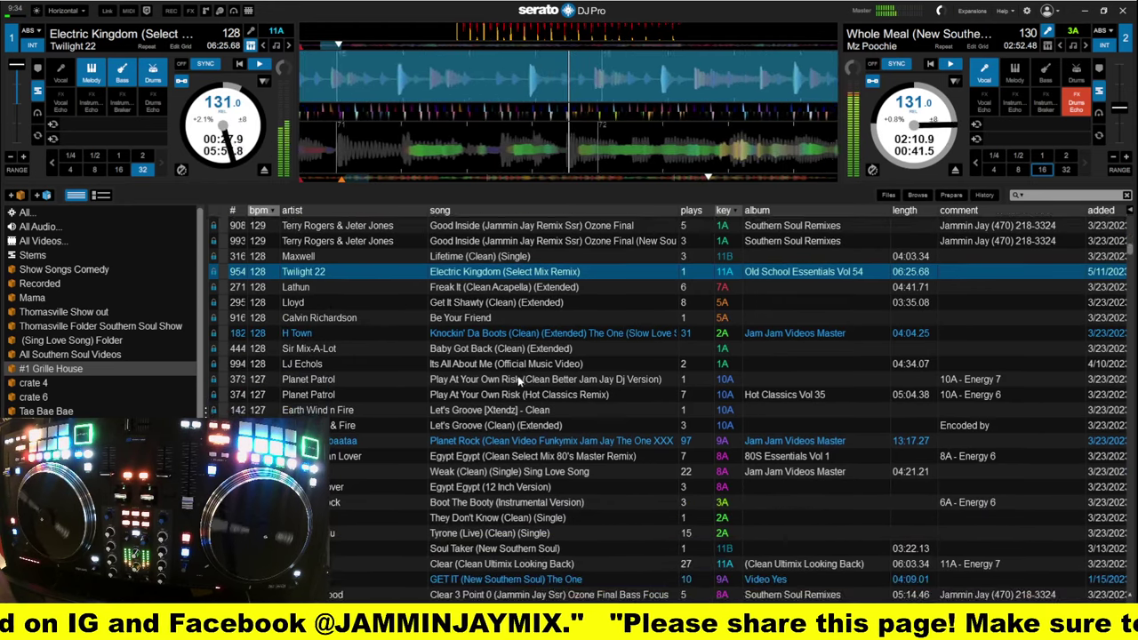
{"action": "scroll", "coordinate": [518, 375], "scroll_direction": "up", "scroll_amount": 1}
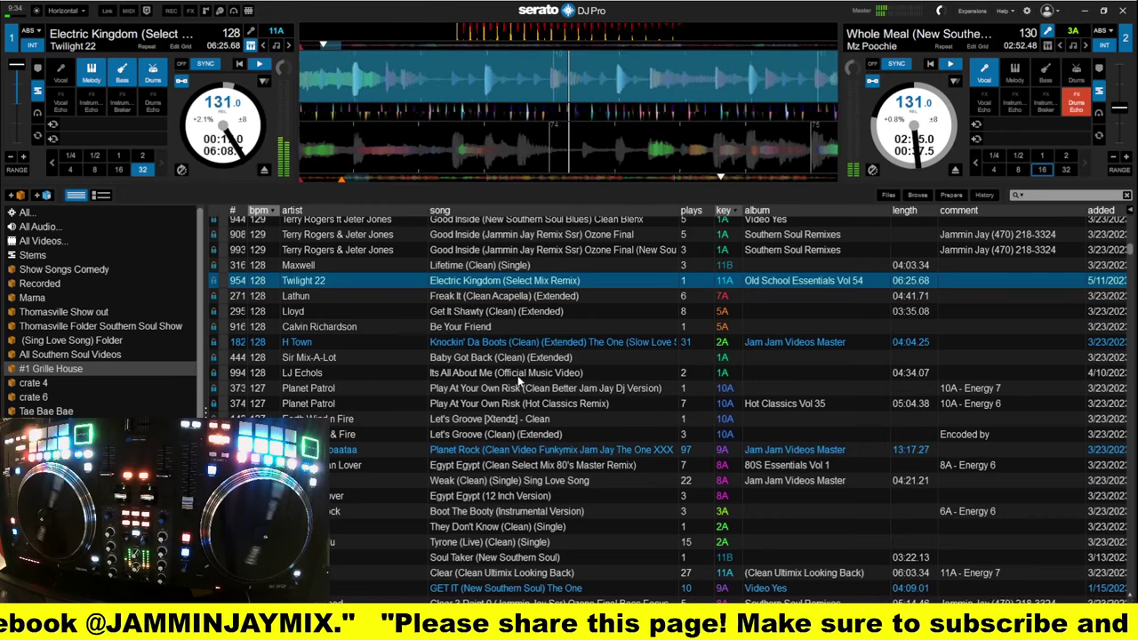
{"action": "scroll", "coordinate": [520, 409], "scroll_direction": "up", "scroll_amount": 5}
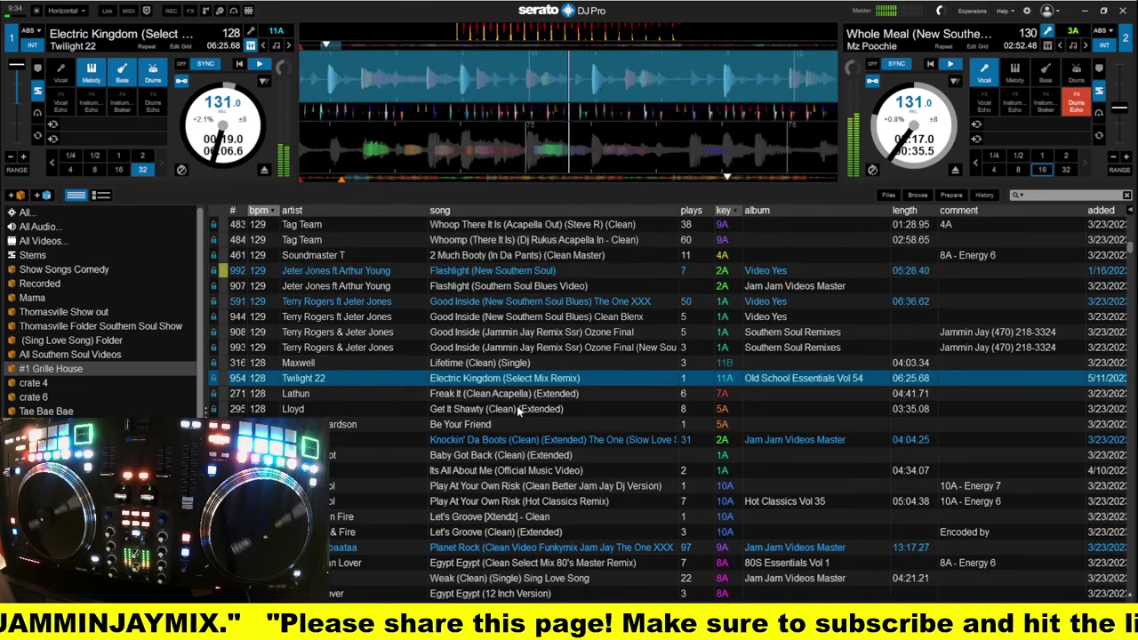
{"action": "scroll", "coordinate": [511, 418], "scroll_direction": "up", "scroll_amount": 1}
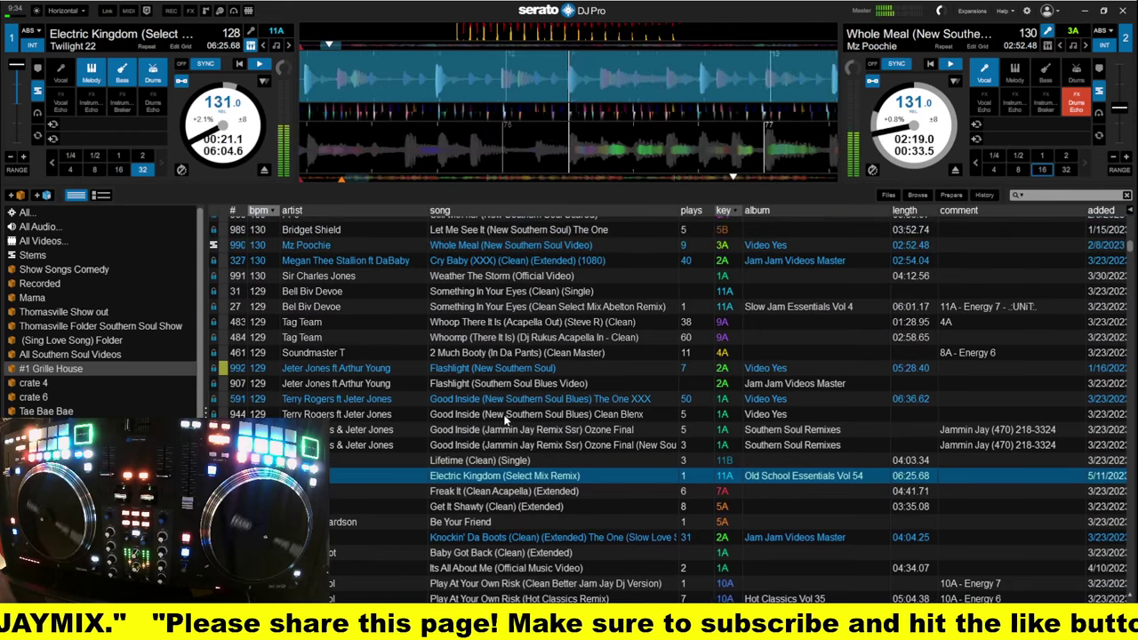
{"action": "scroll", "coordinate": [507, 420], "scroll_direction": "up", "scroll_amount": 2}
{"action": "scroll", "coordinate": [506, 418], "scroll_direction": "up", "scroll_amount": 1}
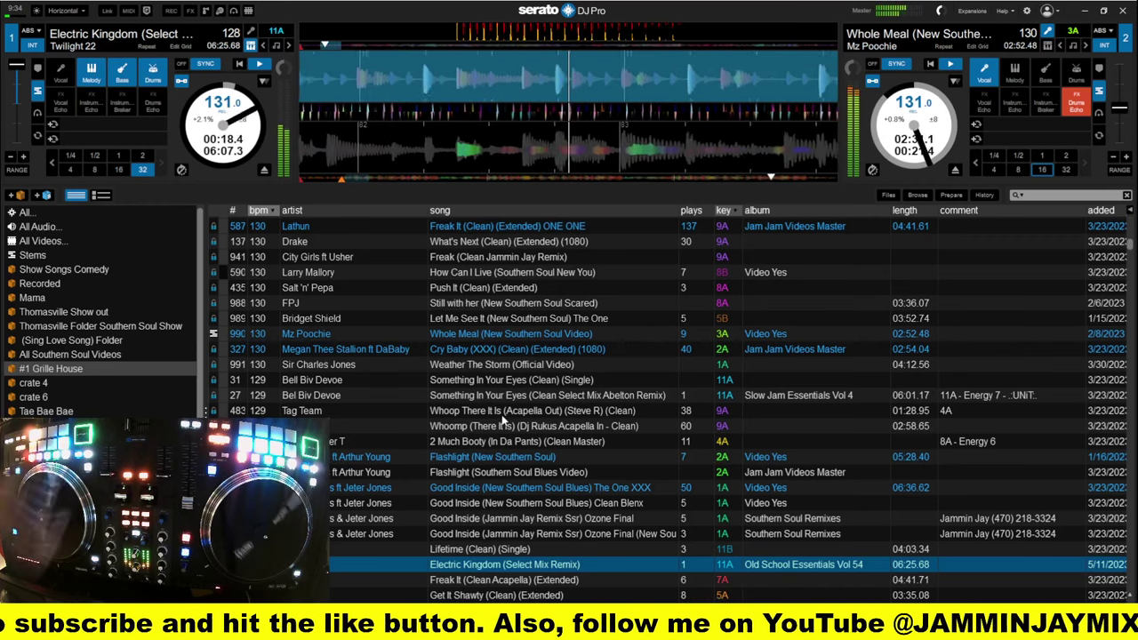
{"action": "left_click", "coordinate": [539, 230]}
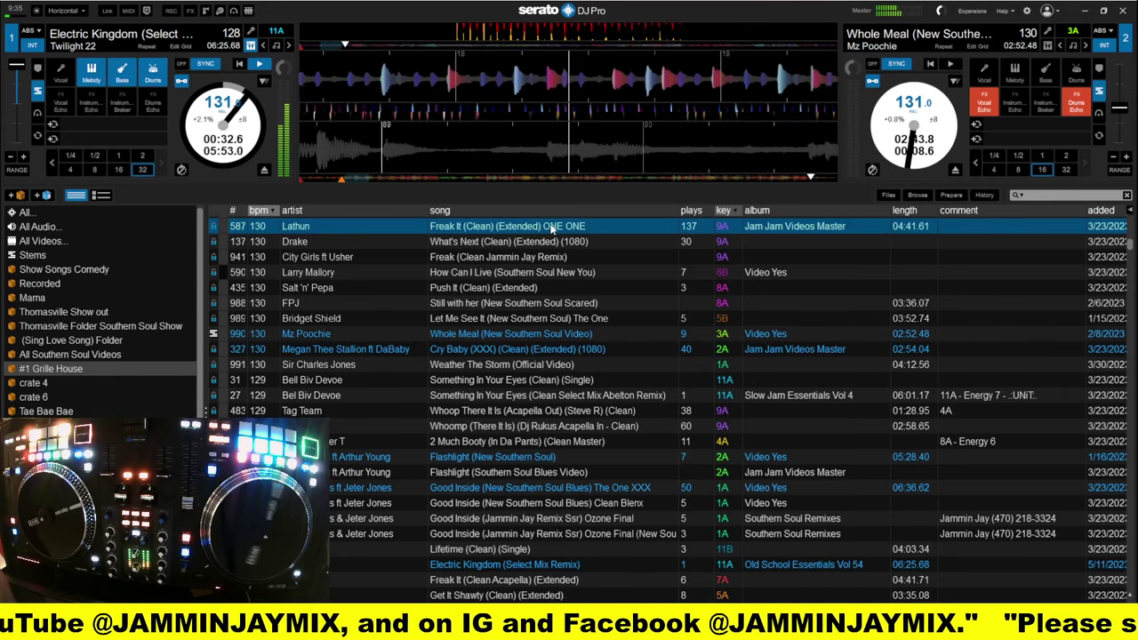
{"action": "key", "text": "shift+Right"}
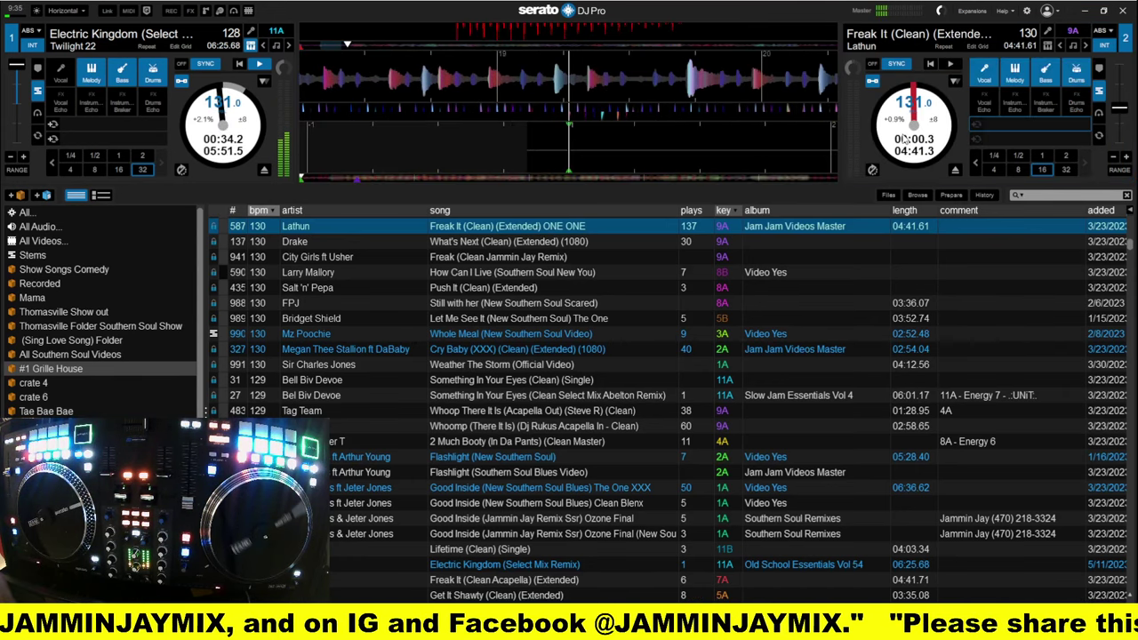
Jump deck 2 to the purple cue point at 00:29.9 and mute its drums stem
{"action": "key", "text": "6"}
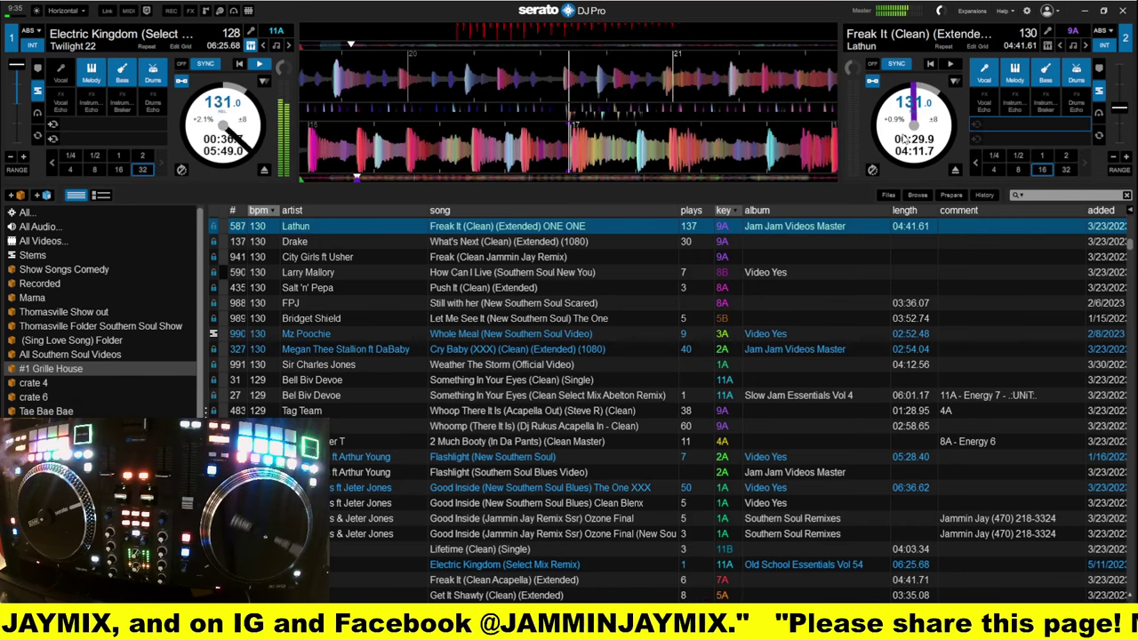
{"action": "key", "text": "ctrl+shift+8"}
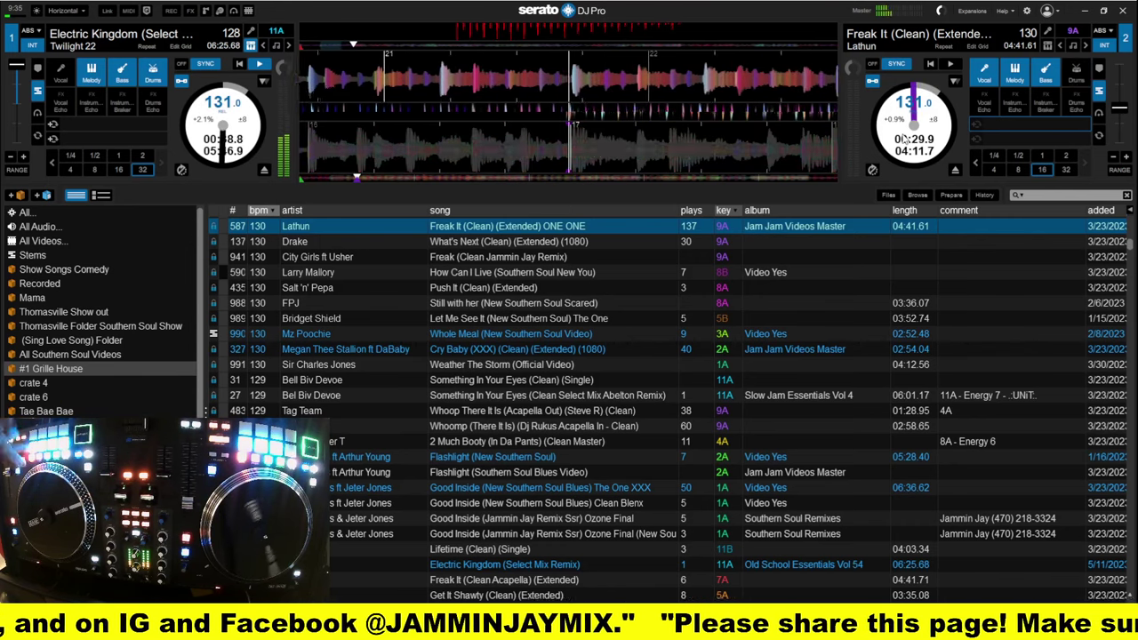
Mute deck 2's bass and melody stems so only the vocal remains, and engage a 32-beat auto loop
{"action": "key", "text": "ctrl+shift+7"}
{"action": "key", "text": "ctrl+shift+6"}
{"action": "key", "text": "ctrl+shift+l"}
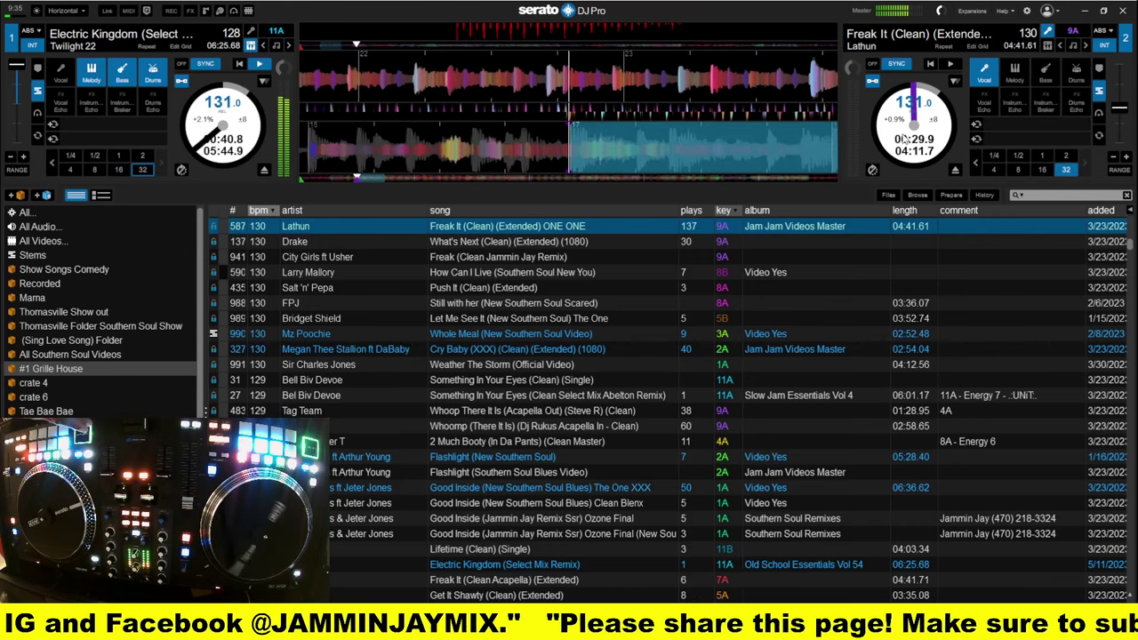
Start playback on deck 2 and shorten its auto loop to 8 beats
{"action": "key", "text": "s"}
{"action": "key", "text": "ctrl+shift+comma"}
{"action": "key", "text": "ctrl+shift+comma"}
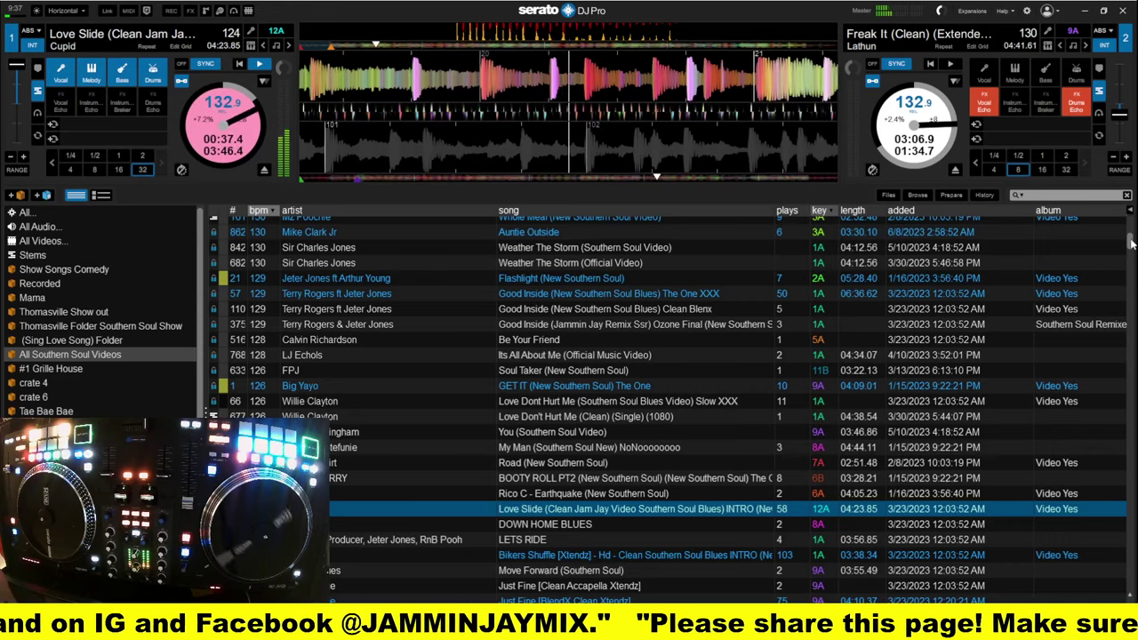
Load THE MAC from the slow end of the All Southern Soul Videos crate onto deck 2 and save its beatgrid
{"action": "left_click_drag", "start_coordinate": [1131, 244], "coordinate": [1131, 573]}
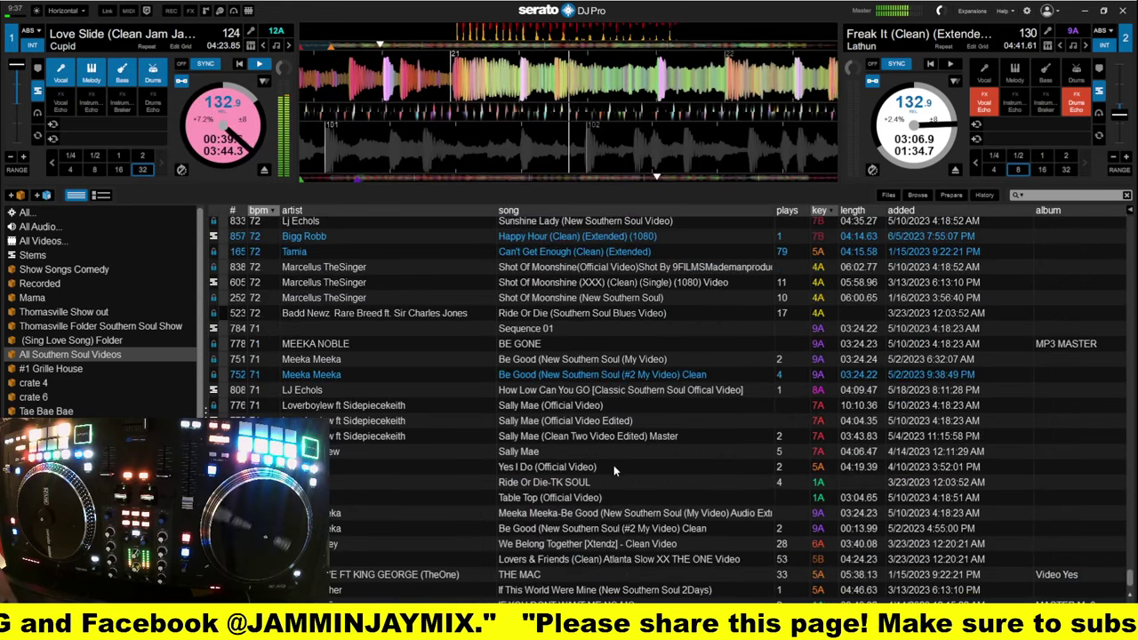
{"action": "left_click", "coordinate": [576, 252]}
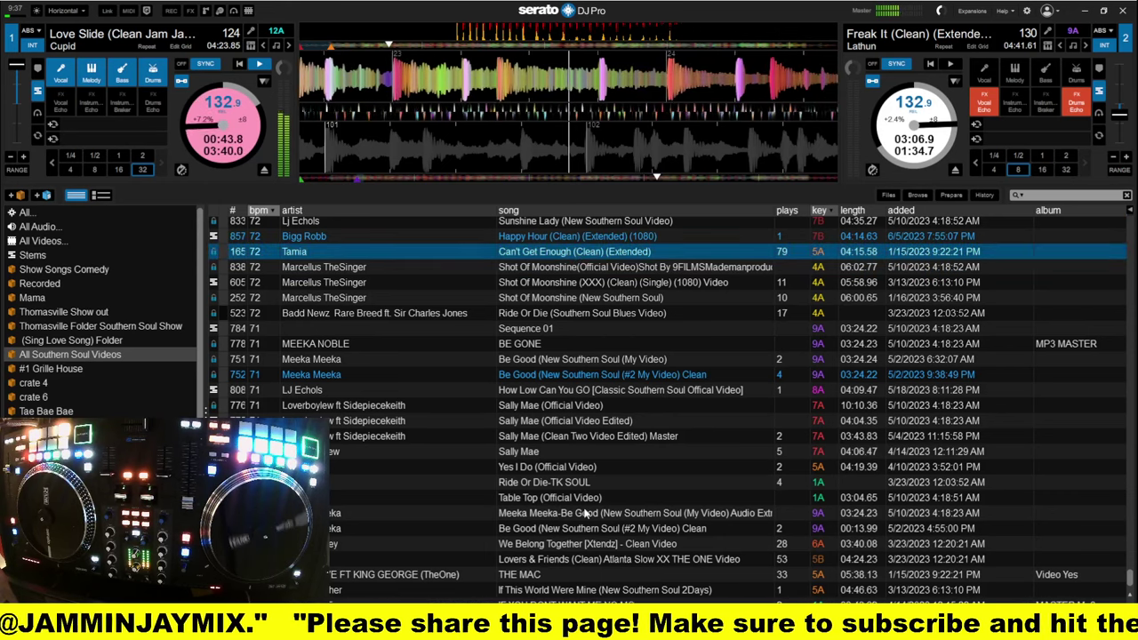
{"action": "left_click", "coordinate": [569, 575]}
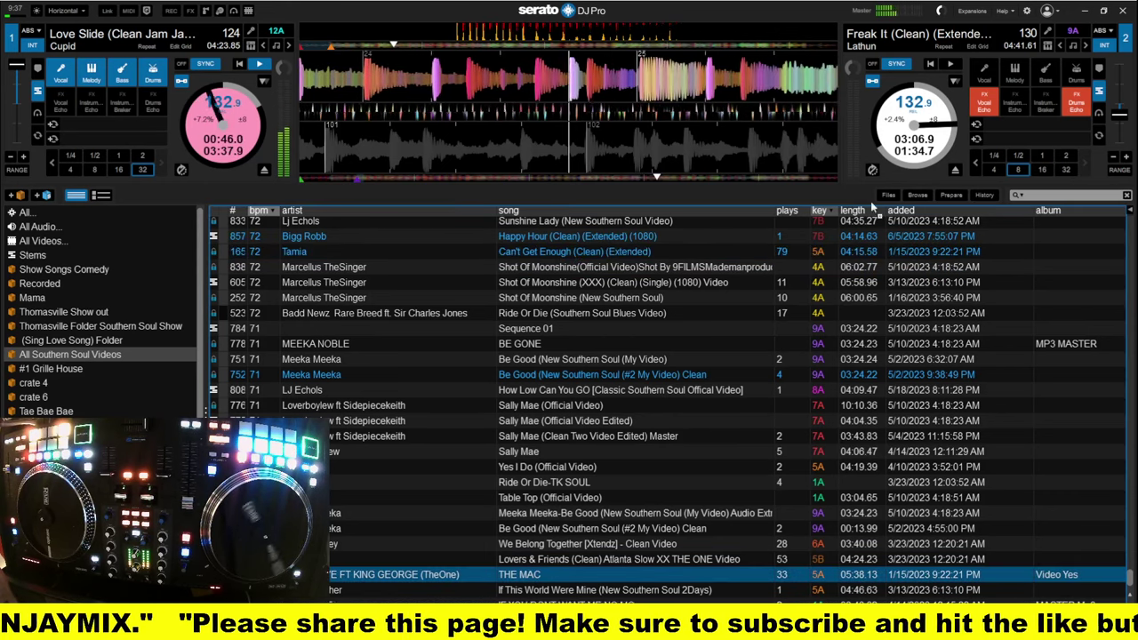
{"action": "key", "text": "shift+Right"}
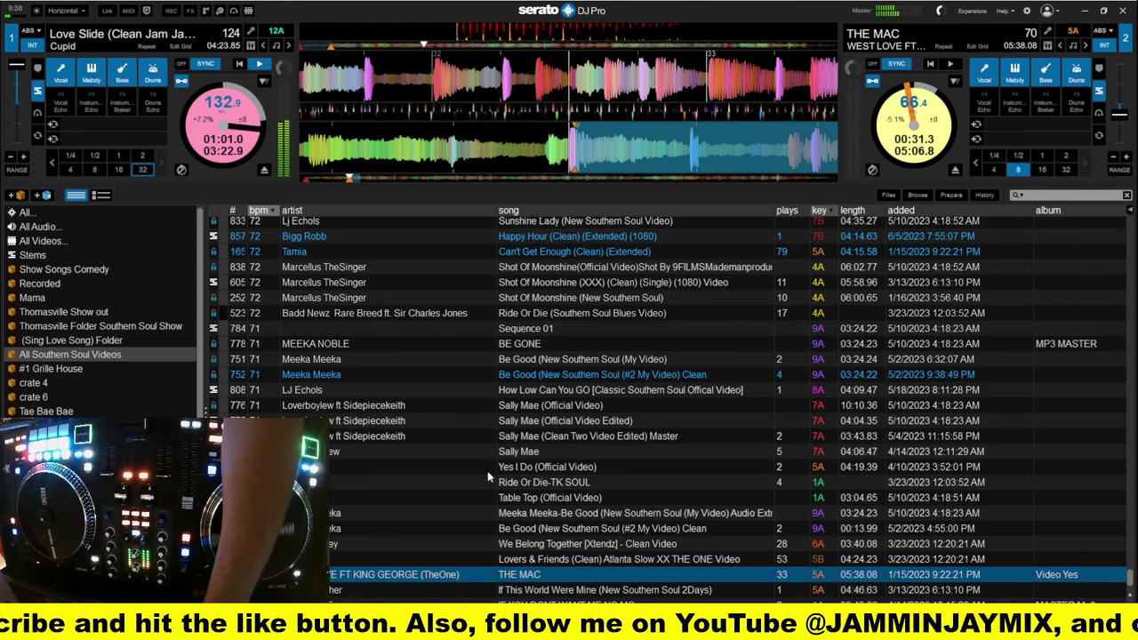
{"action": "left_click", "coordinate": [976, 45]}
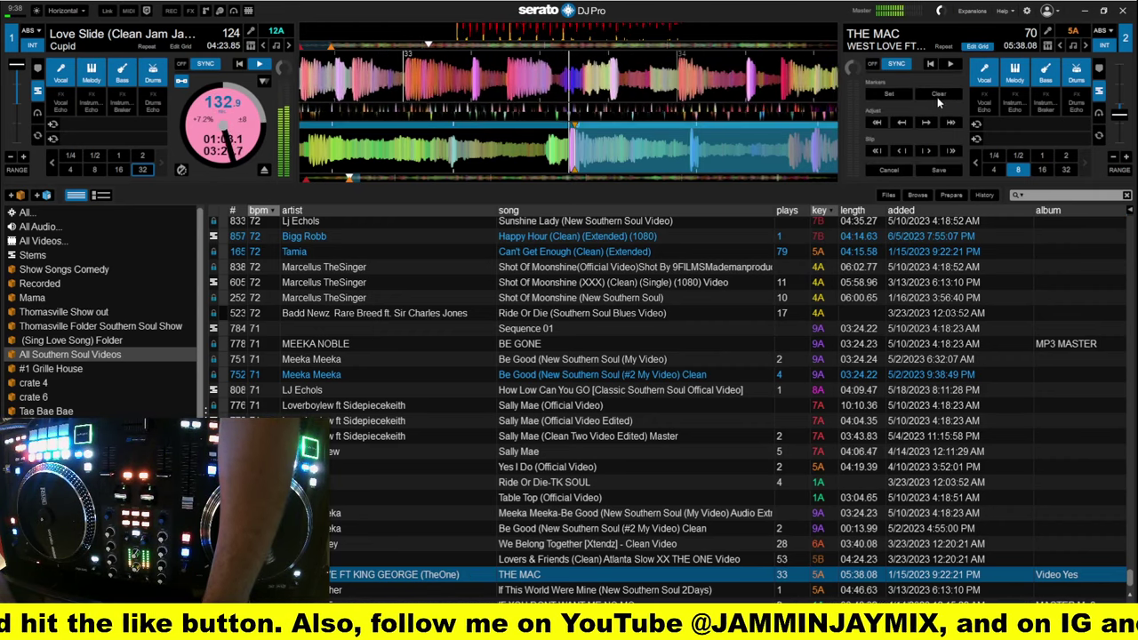
{"action": "left_click", "coordinate": [939, 169]}
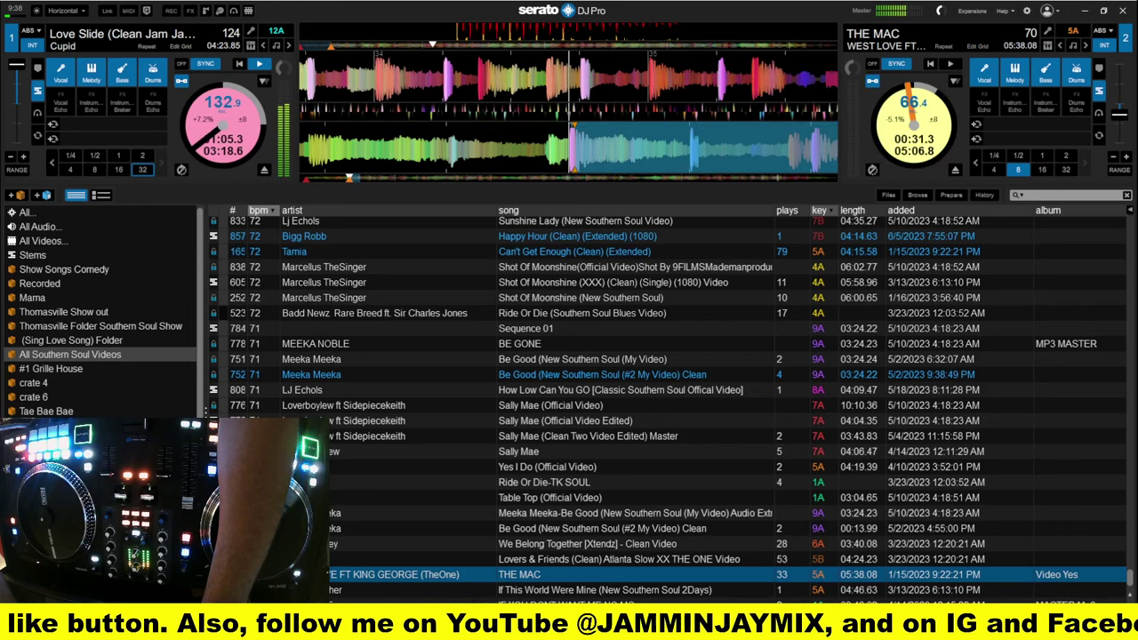
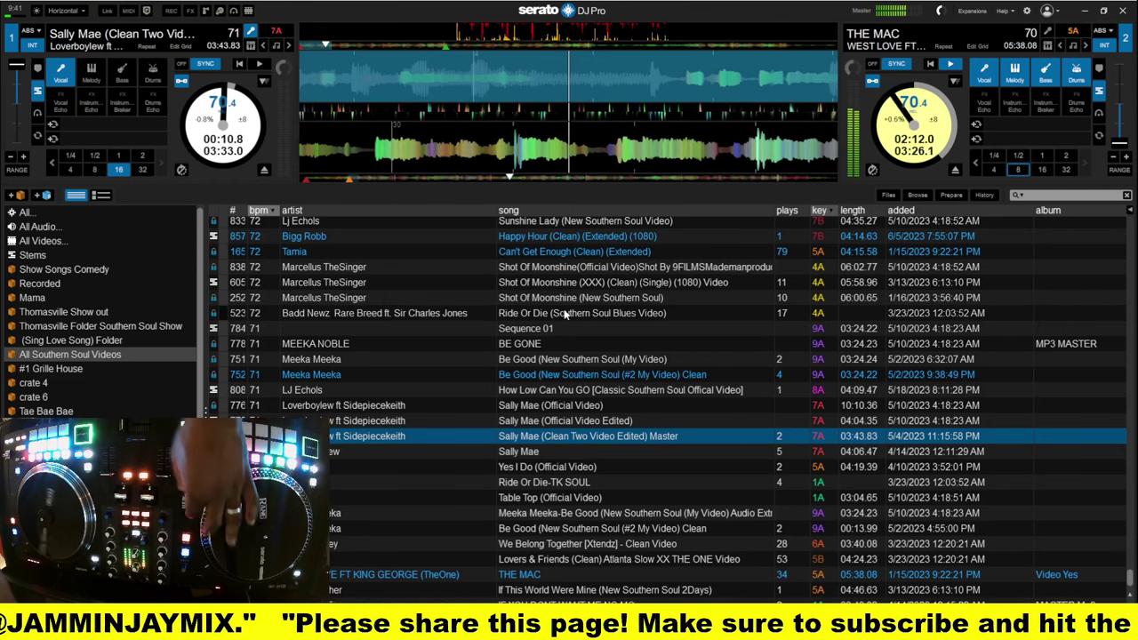
Load the 72 BPM track Can't Get Enough (Clean) (Extended) onto deck 1
{"action": "double_click", "coordinate": [572, 251]}
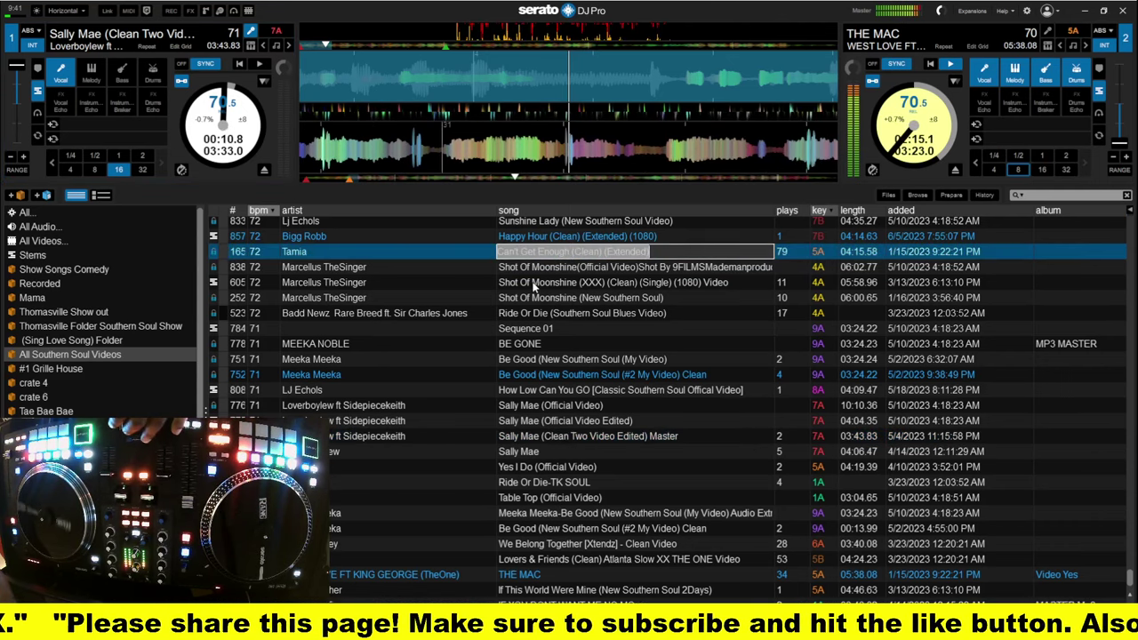
{"action": "key", "text": "shift+Left"}
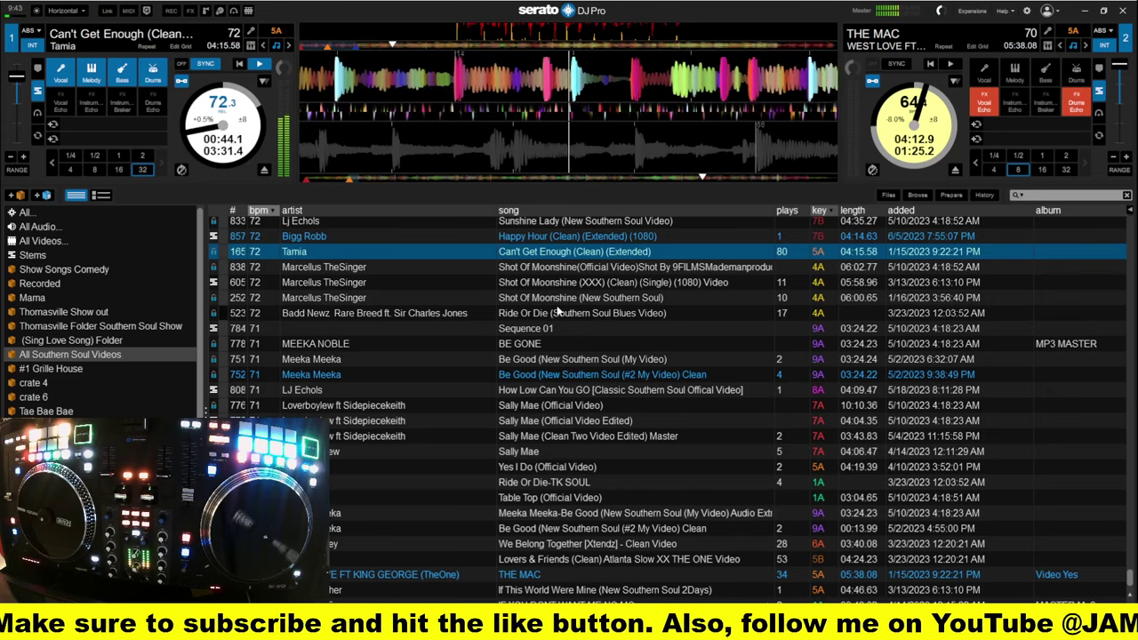
Load the 74 BPM track Toxic Love (Clean Southern Soul Video) (Extended) (HD) onto deck 2
{"action": "scroll", "coordinate": [559, 303], "scroll_direction": "up", "scroll_amount": 3}
{"action": "scroll", "coordinate": [562, 308], "scroll_direction": "up", "scroll_amount": 3}
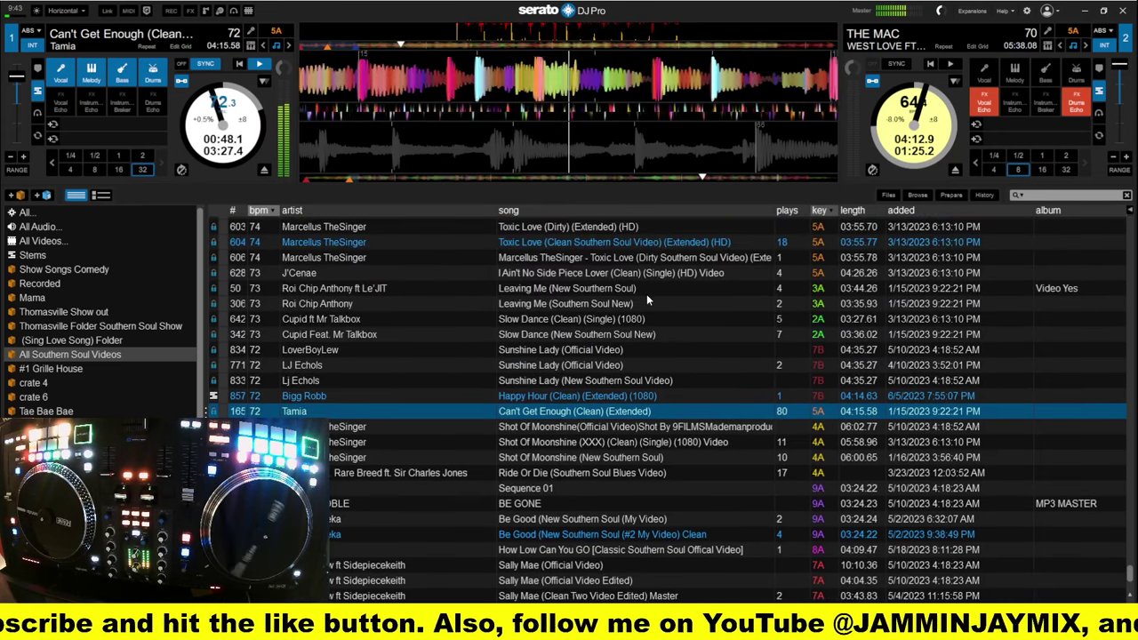
{"action": "left_click", "coordinate": [601, 242]}
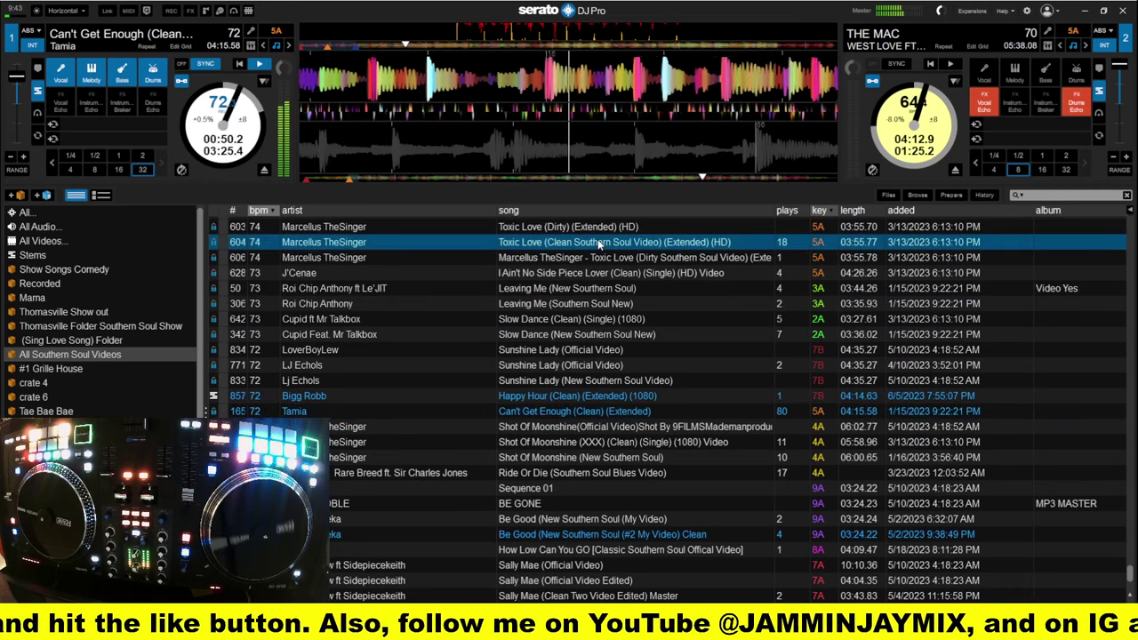
{"action": "left_click_drag", "start_coordinate": [612, 243], "coordinate": [911, 133]}
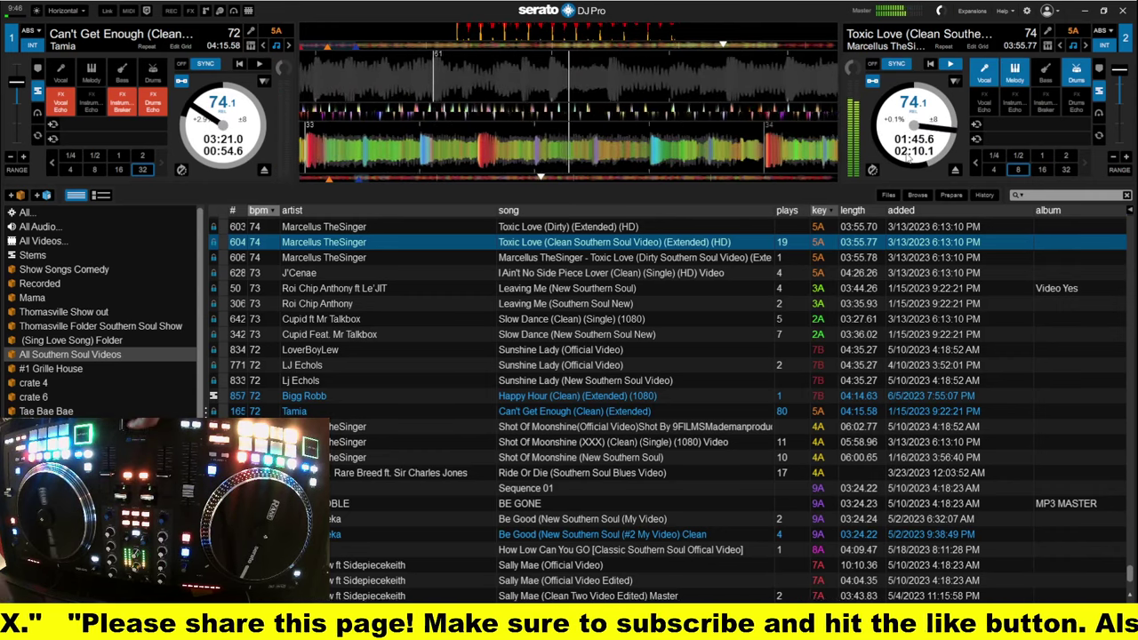
Search the crate for "lover" and load Lovers & Friends (Clean) onto deck 1
{"action": "left_click", "coordinate": [1065, 197]}
{"action": "type", "text": "lover"}
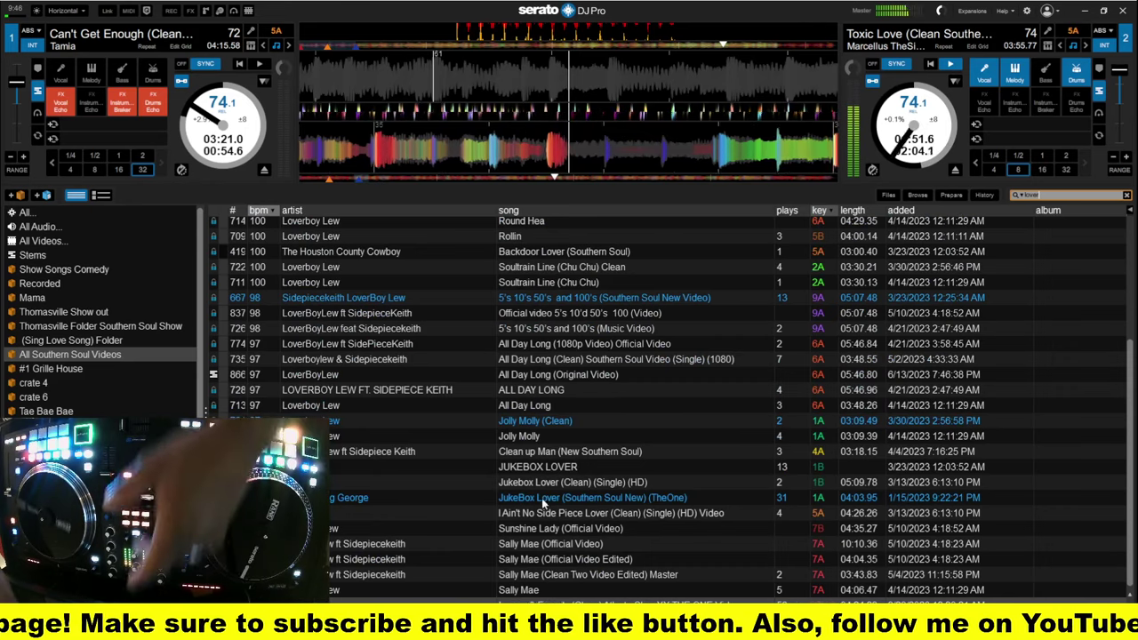
{"action": "scroll", "coordinate": [542, 498], "scroll_direction": "up", "scroll_amount": 2}
{"action": "scroll", "coordinate": [547, 501], "scroll_direction": "down", "scroll_amount": 2}
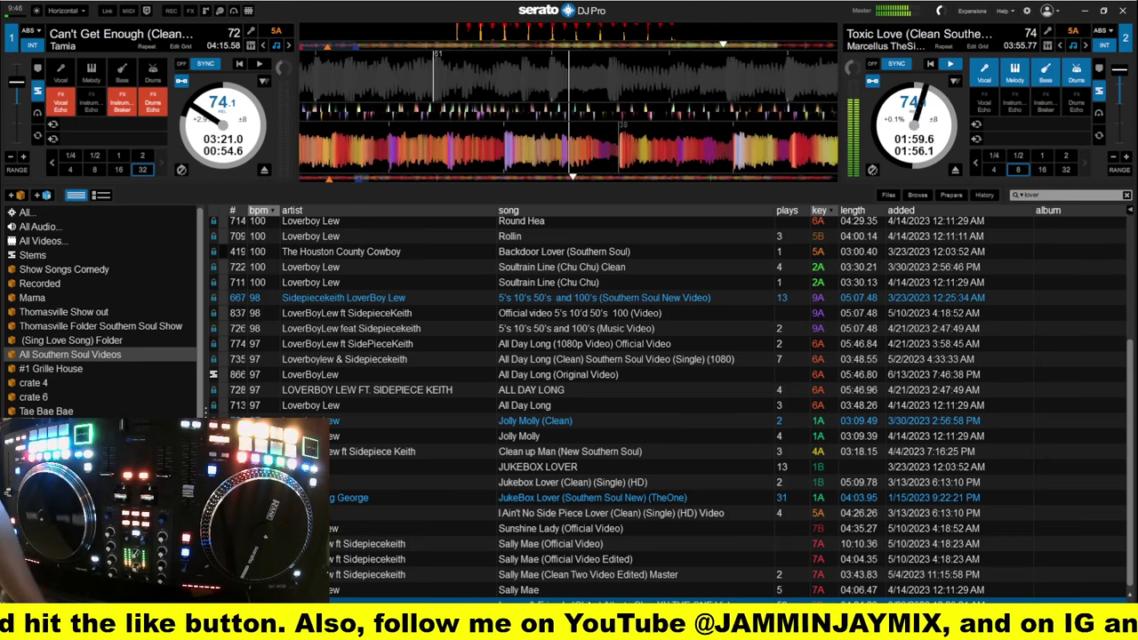
{"action": "key", "text": "shift+Left"}
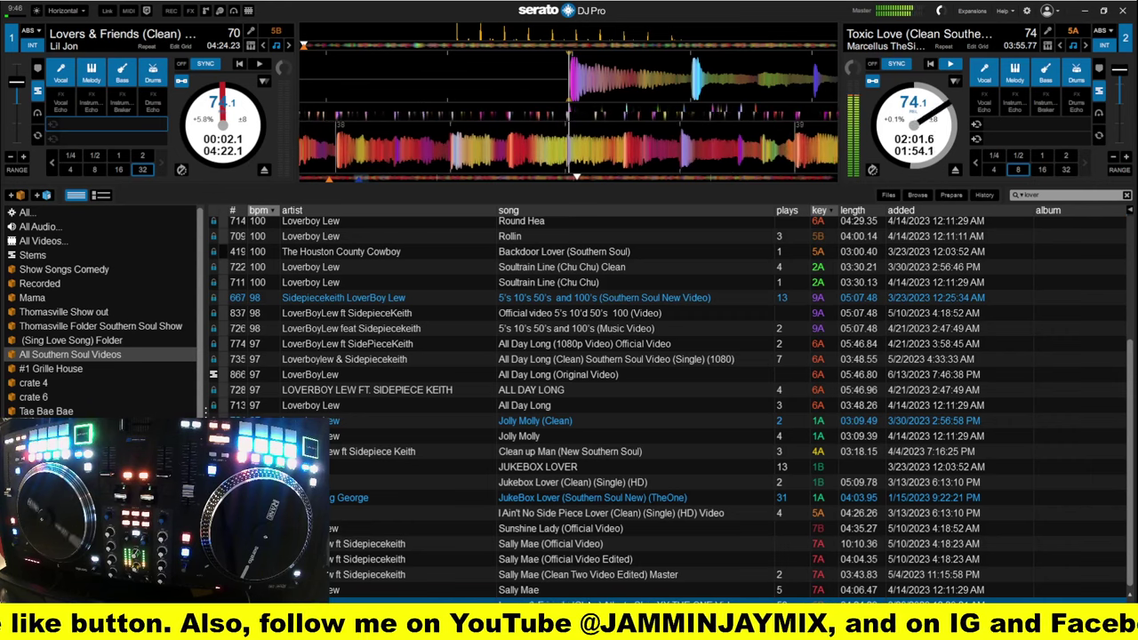
Start deck 1 and mute its vocal, melody and bass stems, leaving only the drums playing
{"action": "key", "text": "space"}
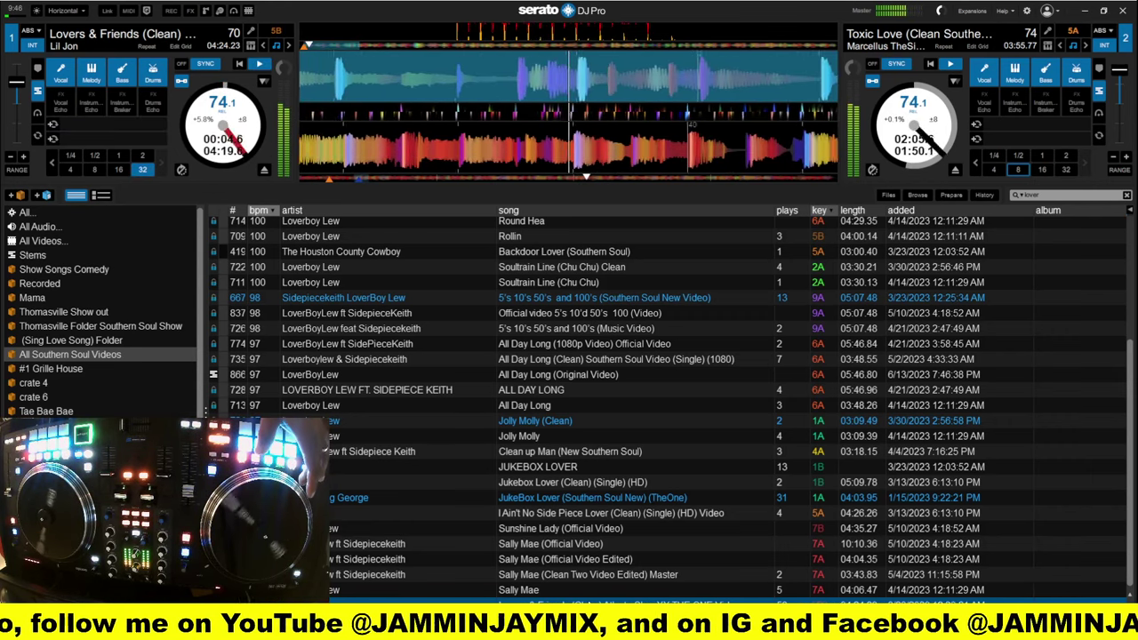
{"action": "key", "text": "q"}
{"action": "key", "text": "w"}
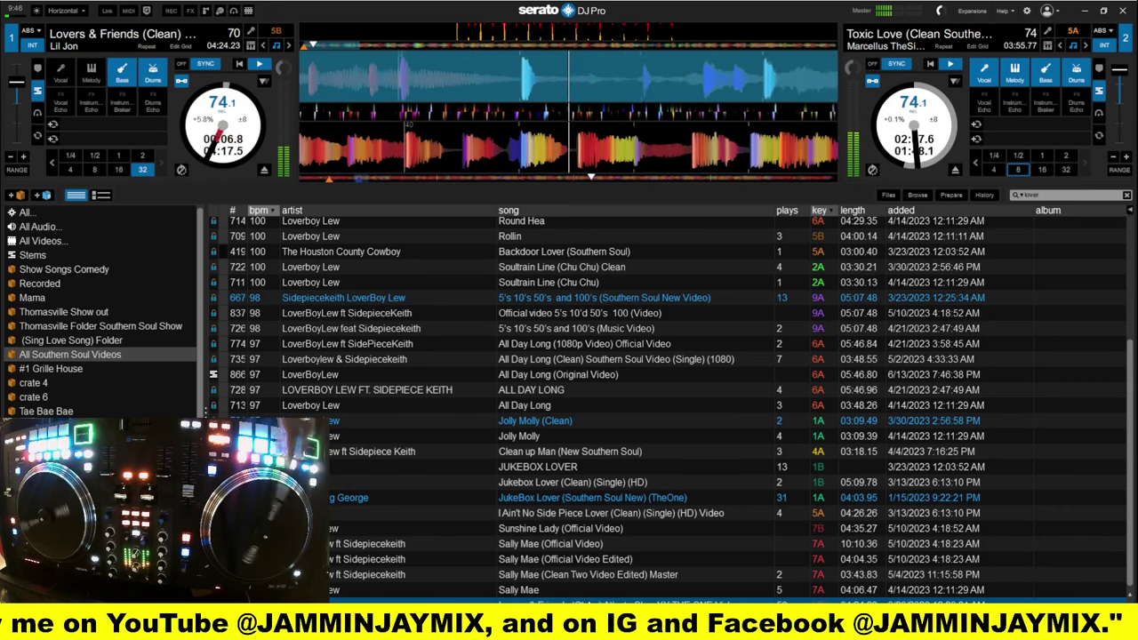
{"action": "key", "text": "e"}
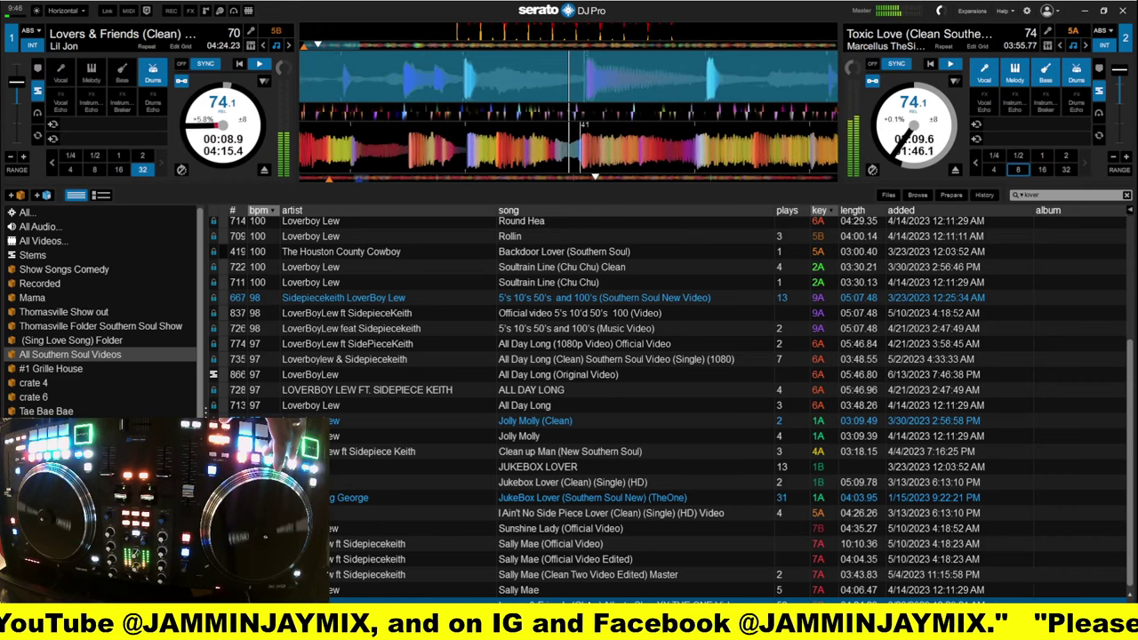
Halve deck 1's auto loop twice to reach 8 beats and echo out deck 2's drums stem
{"action": "key", "text": "ctrl+minus"}
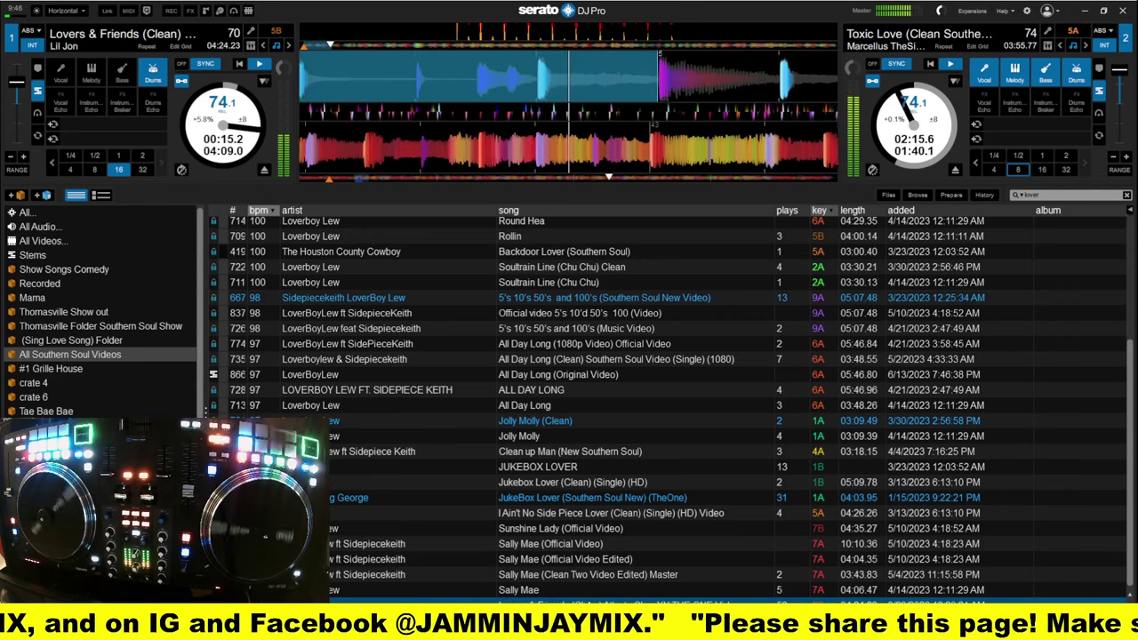
{"action": "key", "text": "1"}
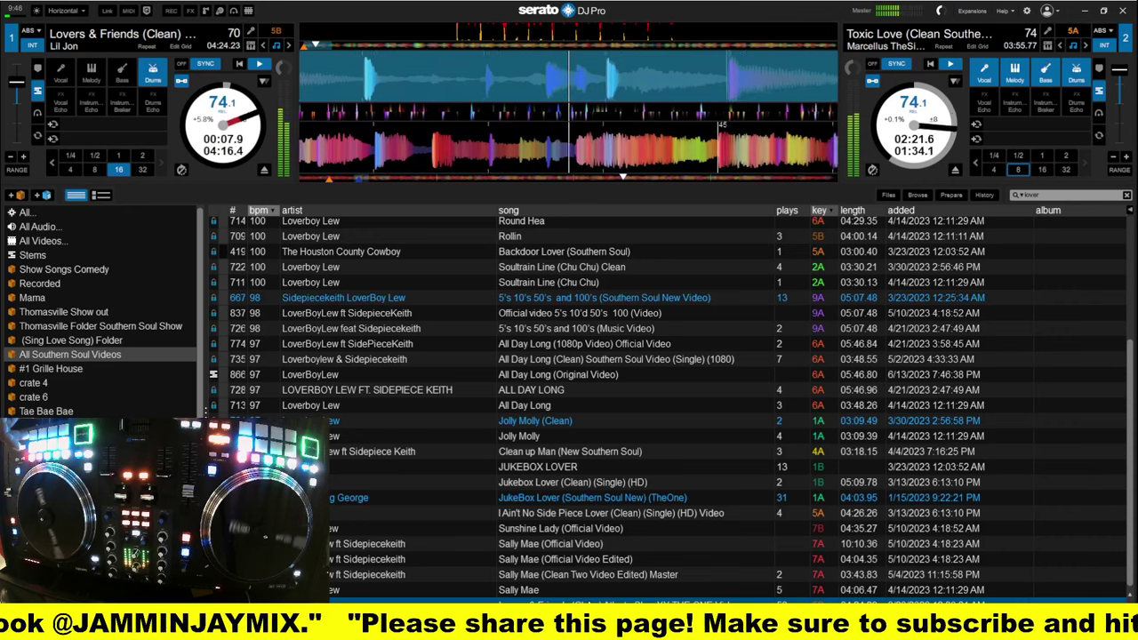
{"action": "key", "text": "1"}
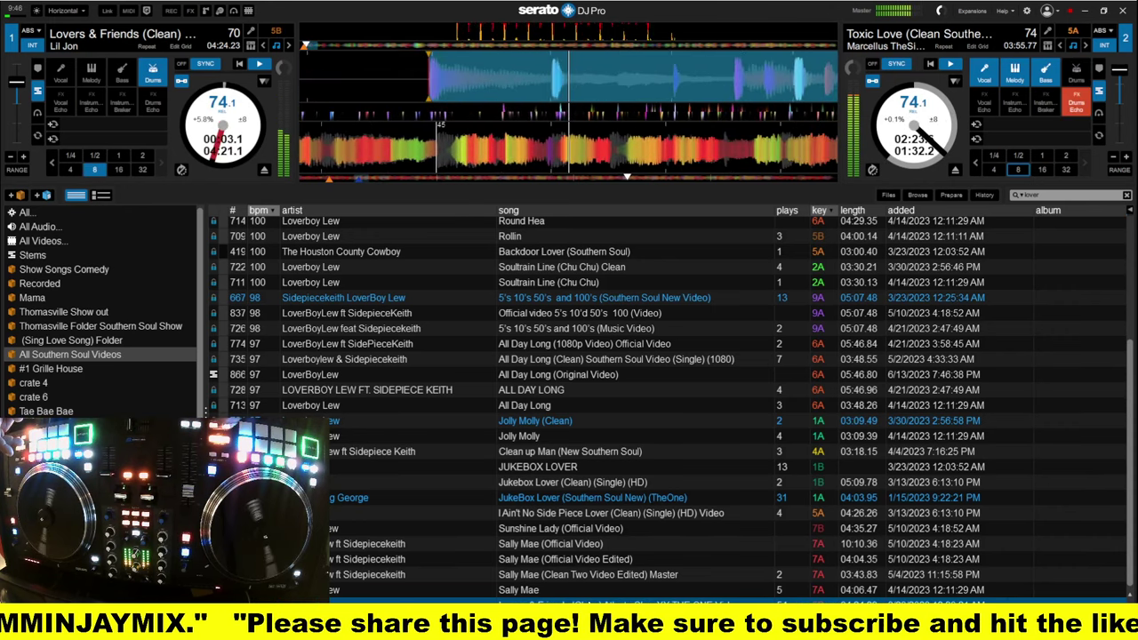
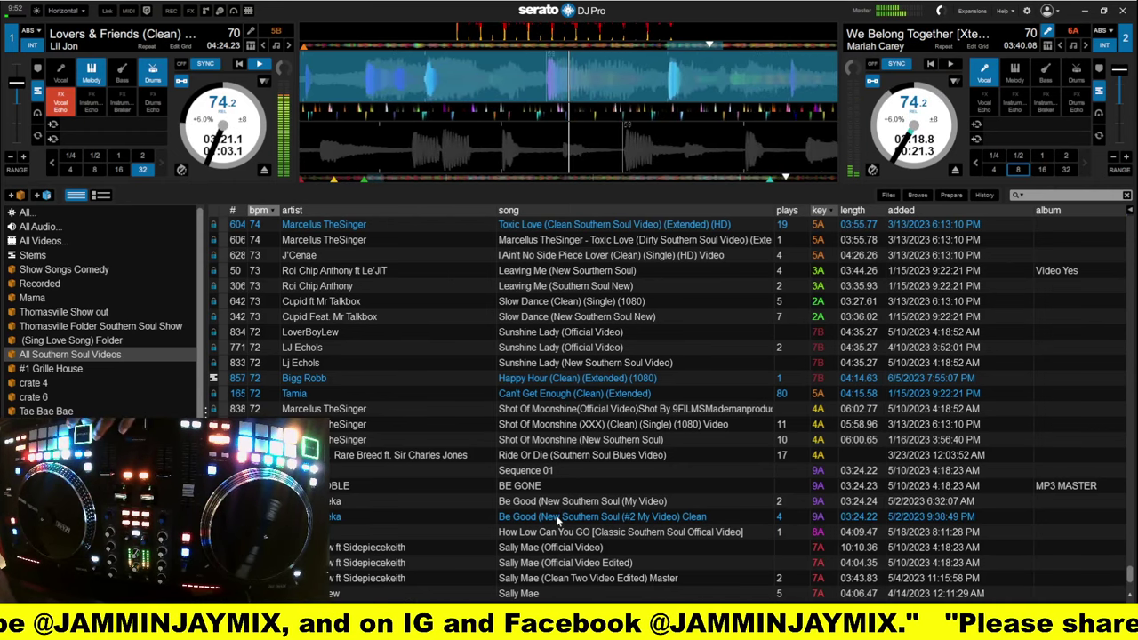
Load Be Good (New Southern Soul (#2 My Video) Clean onto deck 2
{"action": "left_click_drag", "start_coordinate": [557, 516], "coordinate": [950, 107]}
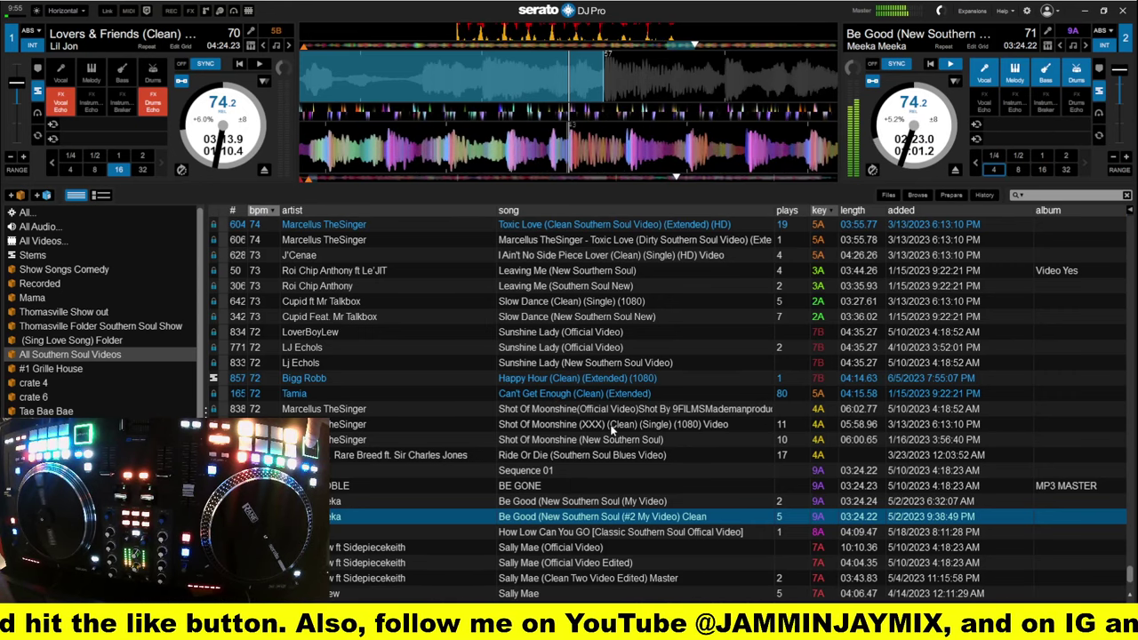
Find the 76 BPM track Permission (Clean) (Extended) (Hd) in the crate and load it onto deck 1
{"action": "scroll", "coordinate": [574, 386], "scroll_direction": "down", "scroll_amount": 1}
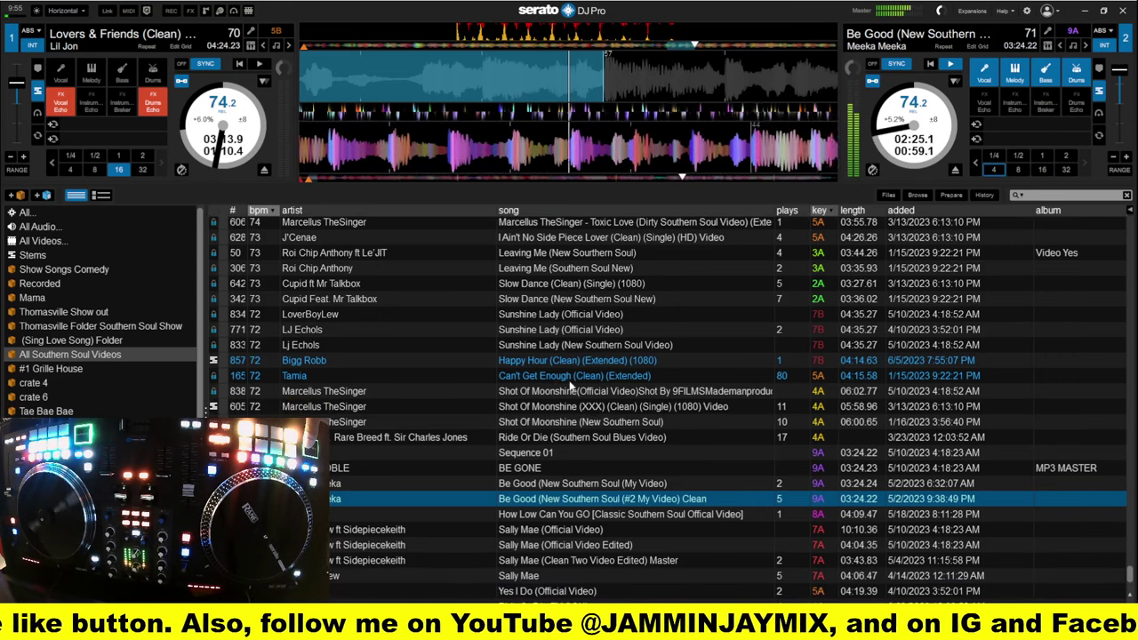
{"action": "scroll", "coordinate": [573, 382], "scroll_direction": "up", "scroll_amount": 6}
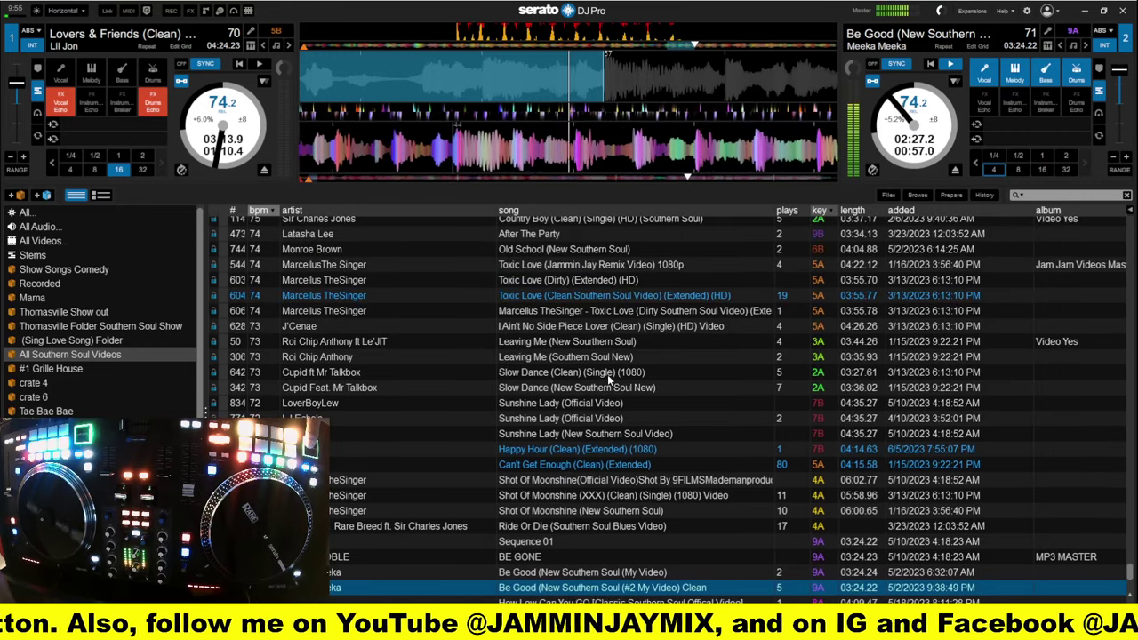
{"action": "scroll", "coordinate": [608, 377], "scroll_direction": "up", "scroll_amount": 2}
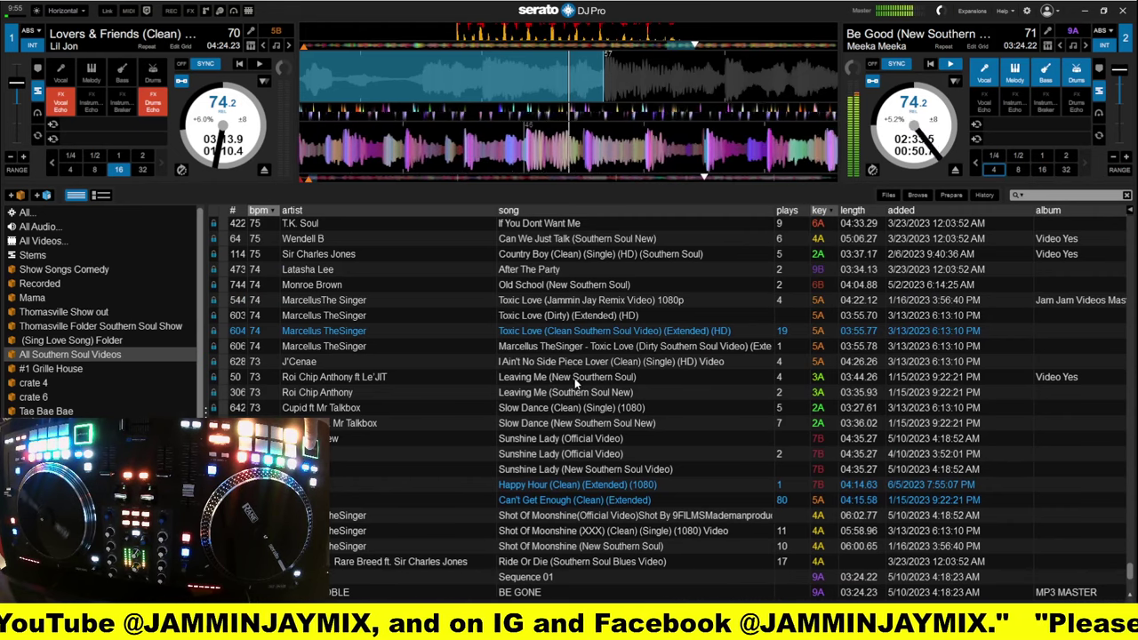
{"action": "scroll", "coordinate": [575, 382], "scroll_direction": "up", "scroll_amount": 3}
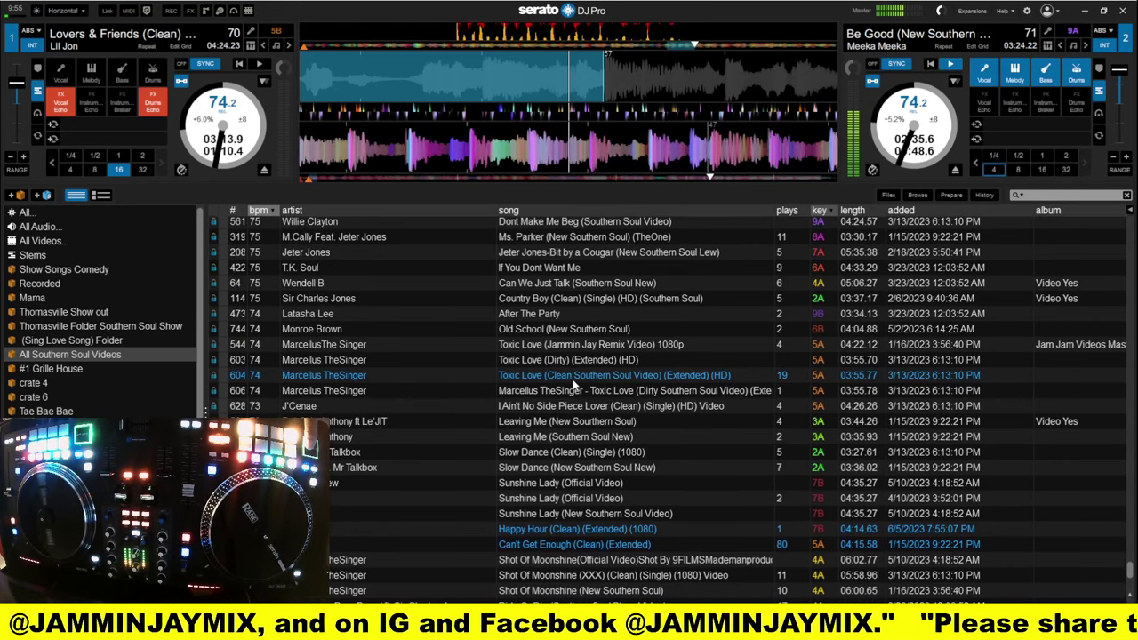
{"action": "scroll", "coordinate": [576, 384], "scroll_direction": "up", "scroll_amount": 4}
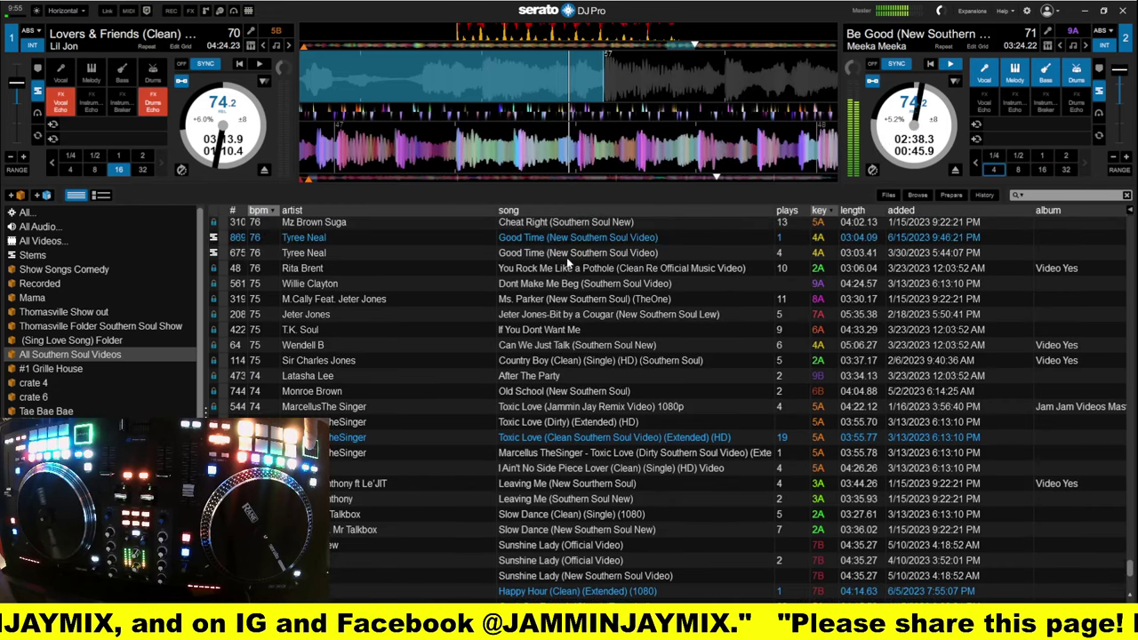
{"action": "scroll", "coordinate": [567, 258], "scroll_direction": "up", "scroll_amount": 2}
{"action": "left_click", "coordinate": [578, 274]}
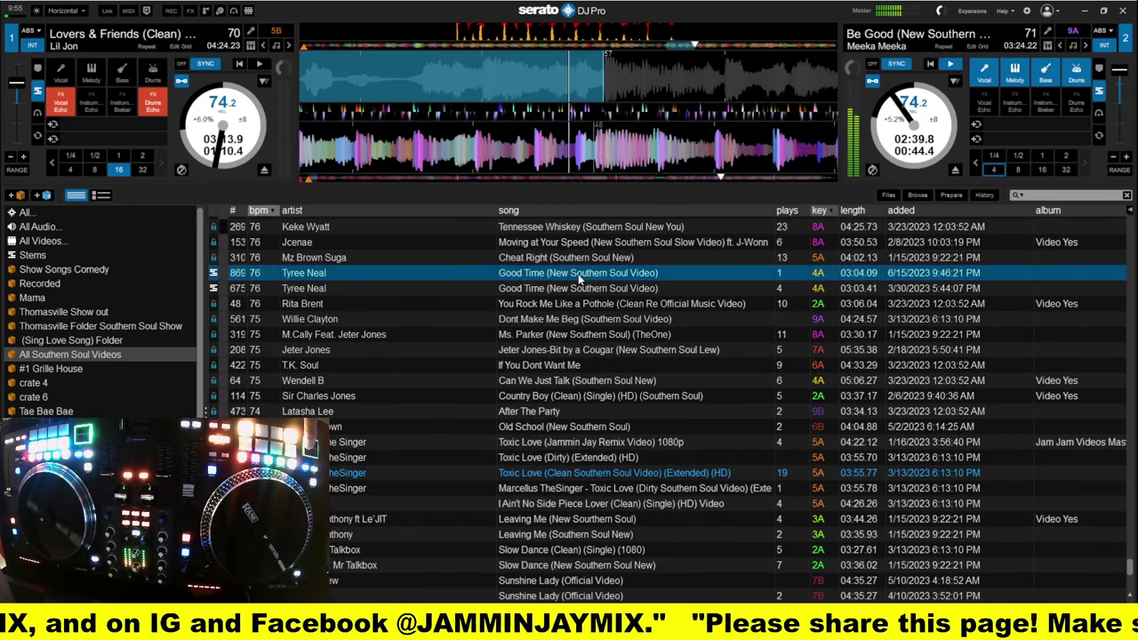
{"action": "scroll", "coordinate": [582, 281], "scroll_direction": "up", "scroll_amount": 2}
{"action": "left_click", "coordinate": [585, 249]}
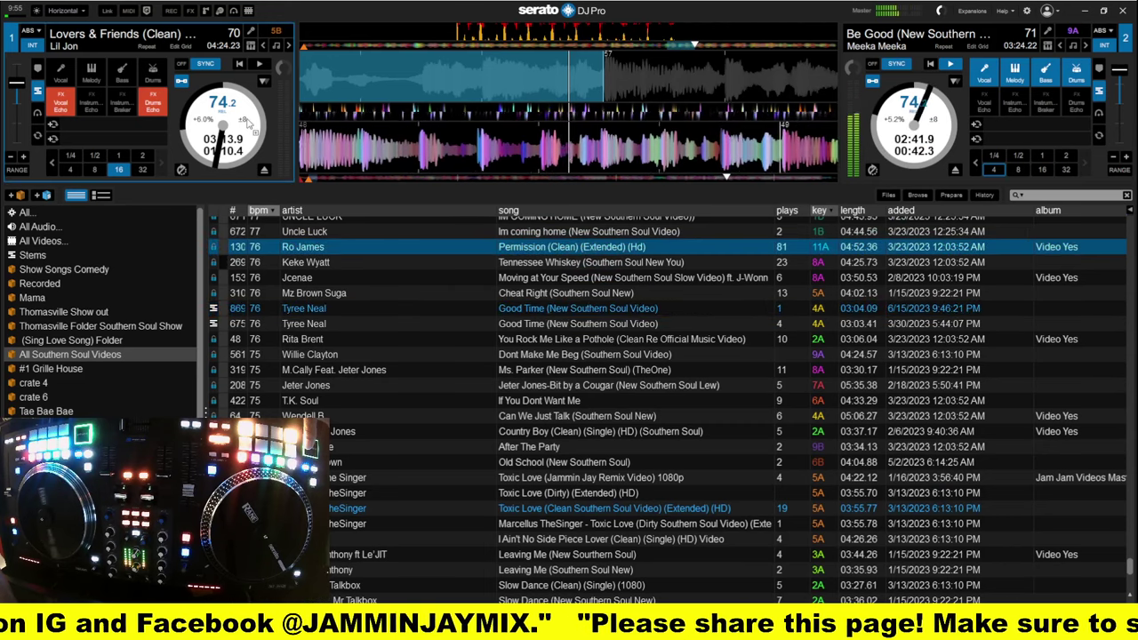
{"action": "key", "text": "shift+Left"}
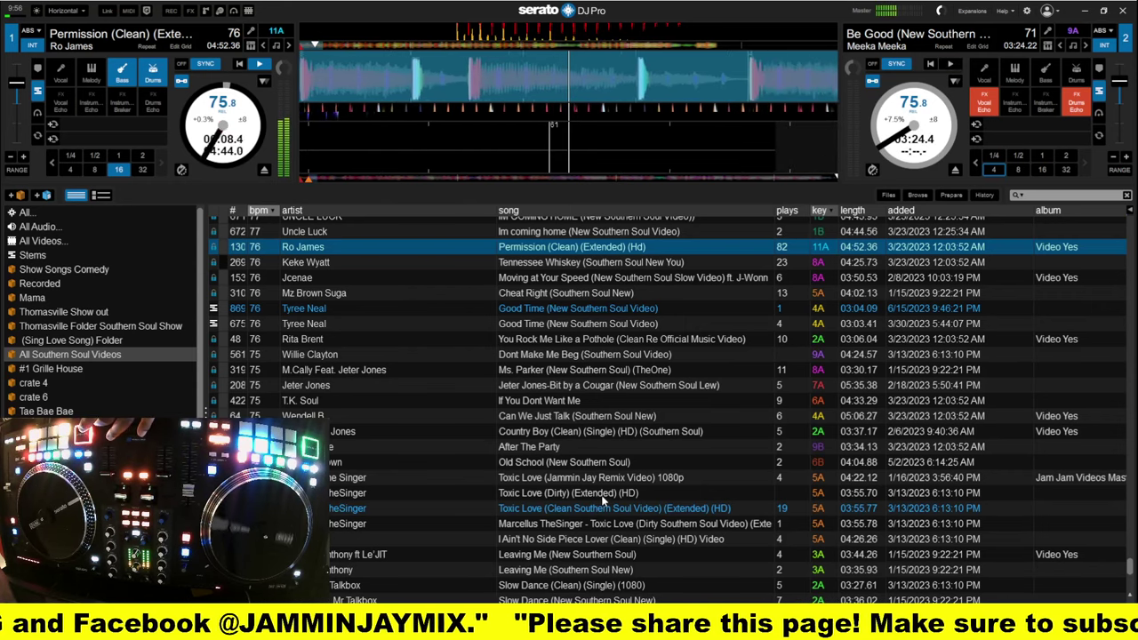
Load the 76 BPM track Good Time (New Southern Soul Video) added on 6/15/2023 onto deck 2
{"action": "left_click", "coordinate": [601, 309]}
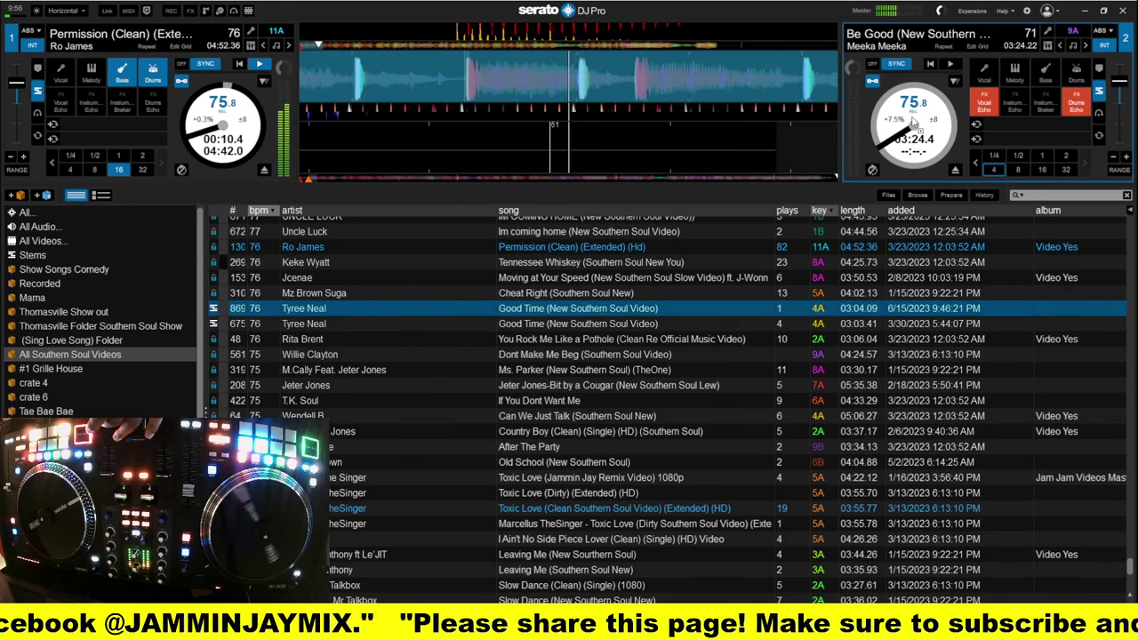
{"action": "key", "text": "shift+Right"}
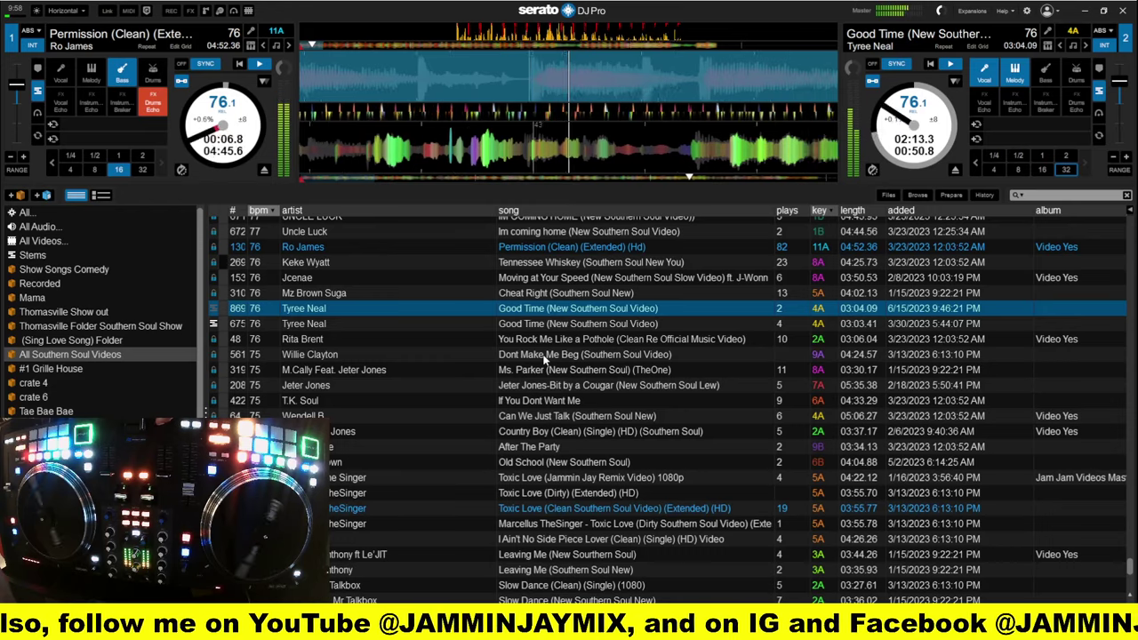
Find the 78 BPM track It Is What It Is (Southern Soul New) (TheOne) in the crate and load it onto deck 1
{"action": "scroll", "coordinate": [543, 383], "scroll_direction": "down", "scroll_amount": 1}
{"action": "scroll", "coordinate": [542, 384], "scroll_direction": "up", "scroll_amount": 5}
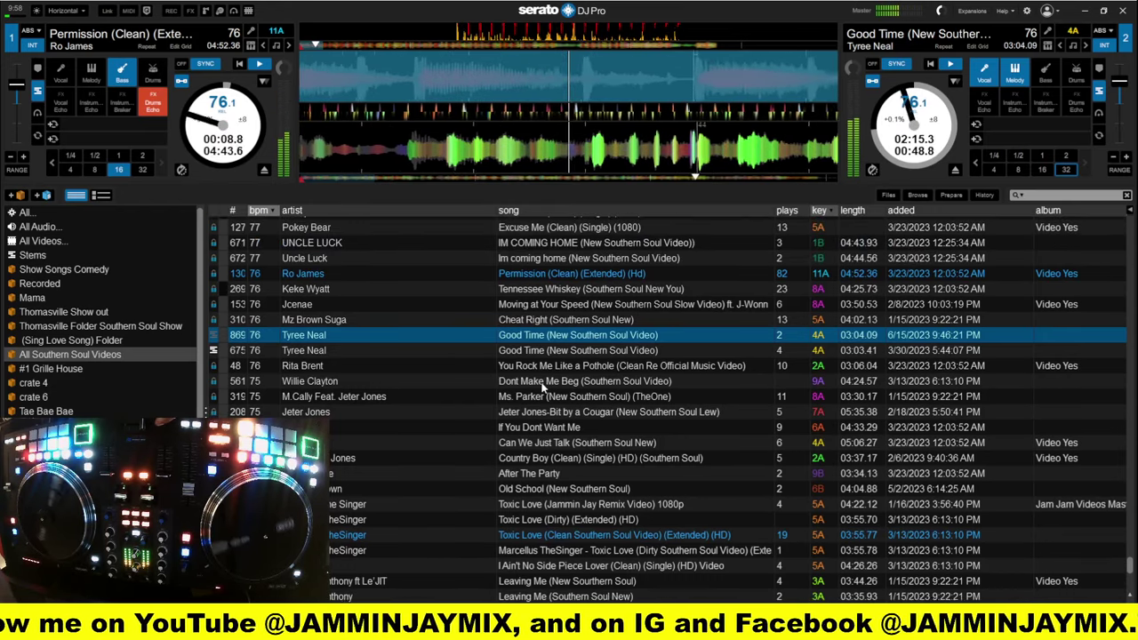
{"action": "scroll", "coordinate": [539, 384], "scroll_direction": "up", "scroll_amount": 3}
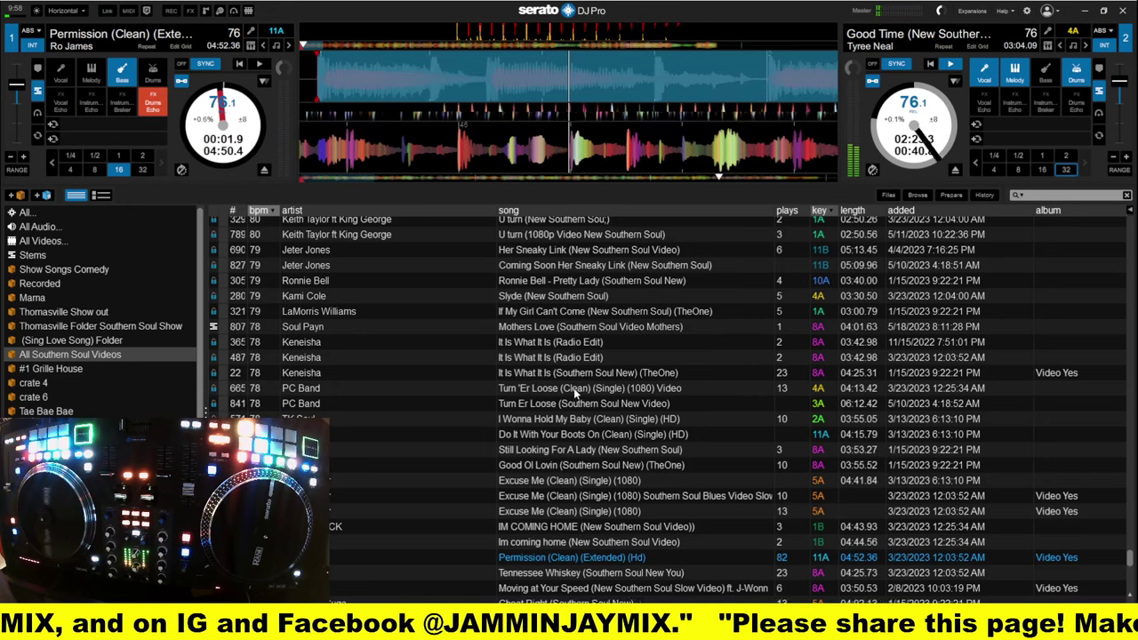
{"action": "left_click", "coordinate": [559, 377]}
{"action": "left_click_drag", "start_coordinate": [558, 377], "coordinate": [234, 129]}
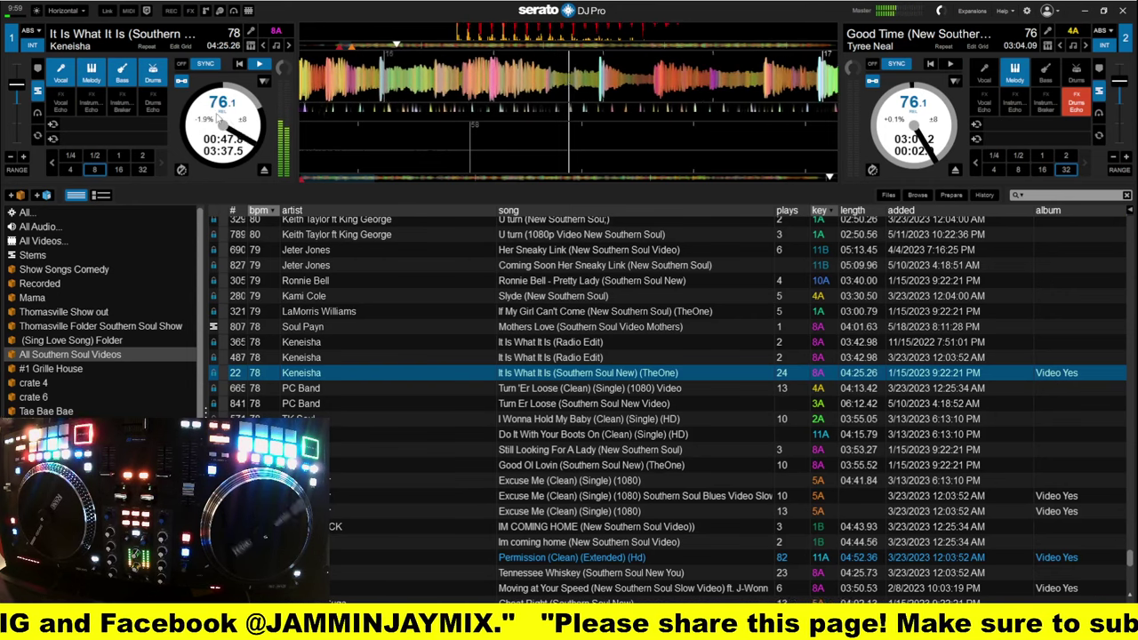
Browse the crate's southern soul tracks from 75 to 80 BPM for a song to follow deck 1
{"action": "scroll", "coordinate": [553, 325], "scroll_direction": "down", "scroll_amount": 1}
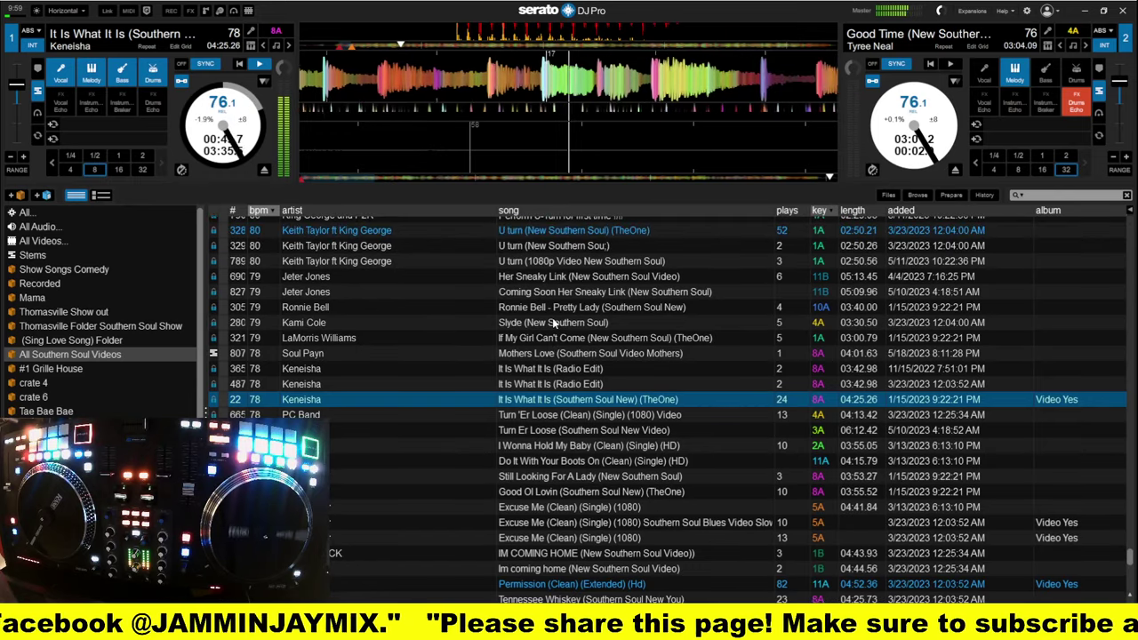
{"action": "left_click", "coordinate": [593, 372]}
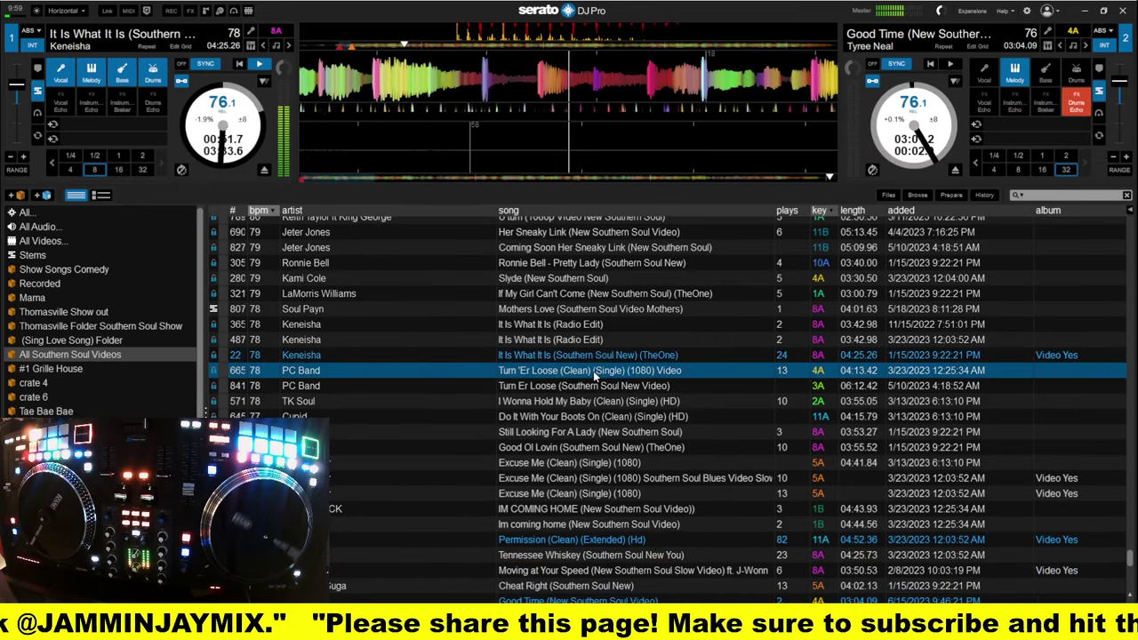
{"action": "left_click", "coordinate": [597, 416]}
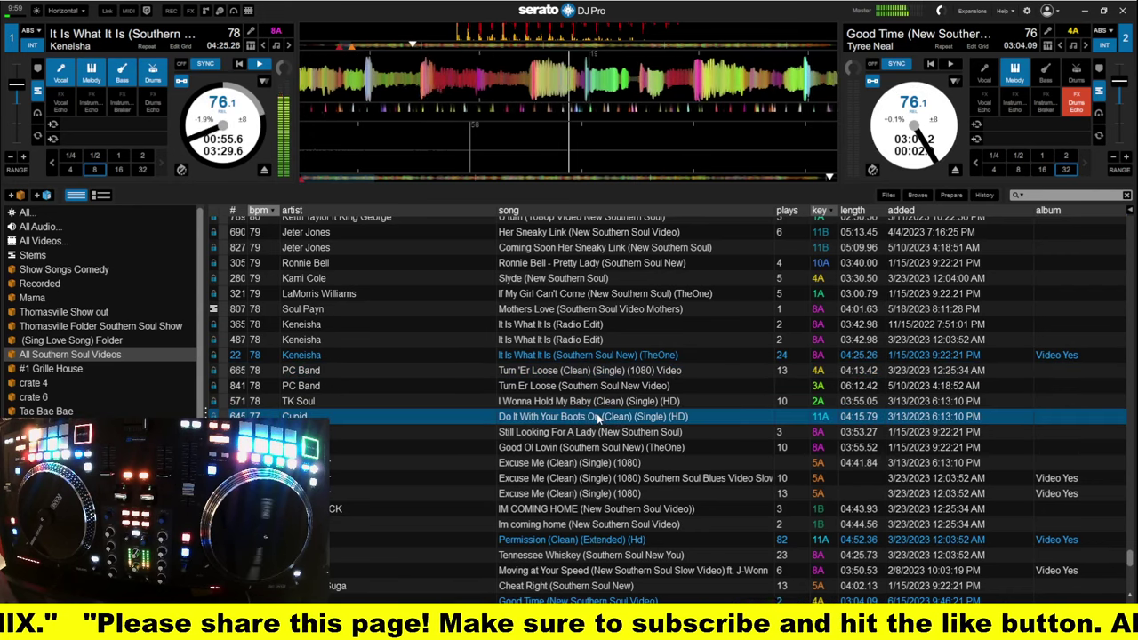
{"action": "scroll", "coordinate": [598, 418], "scroll_direction": "down", "scroll_amount": 2}
{"action": "scroll", "coordinate": [599, 418], "scroll_direction": "down", "scroll_amount": 2}
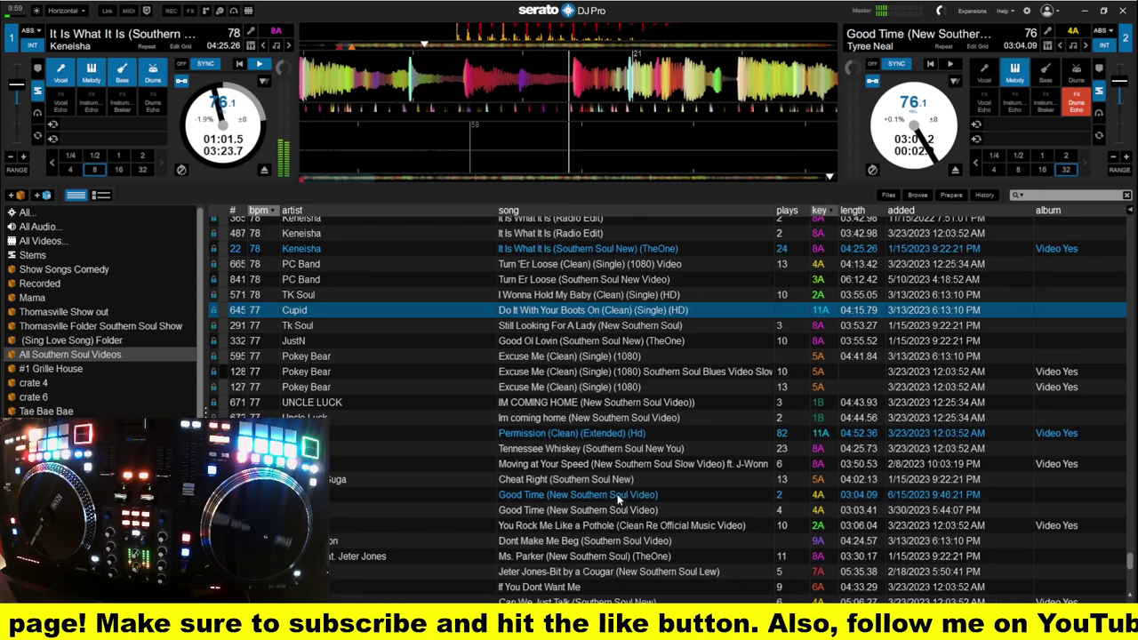
{"action": "scroll", "coordinate": [610, 490], "scroll_direction": "down", "scroll_amount": 3}
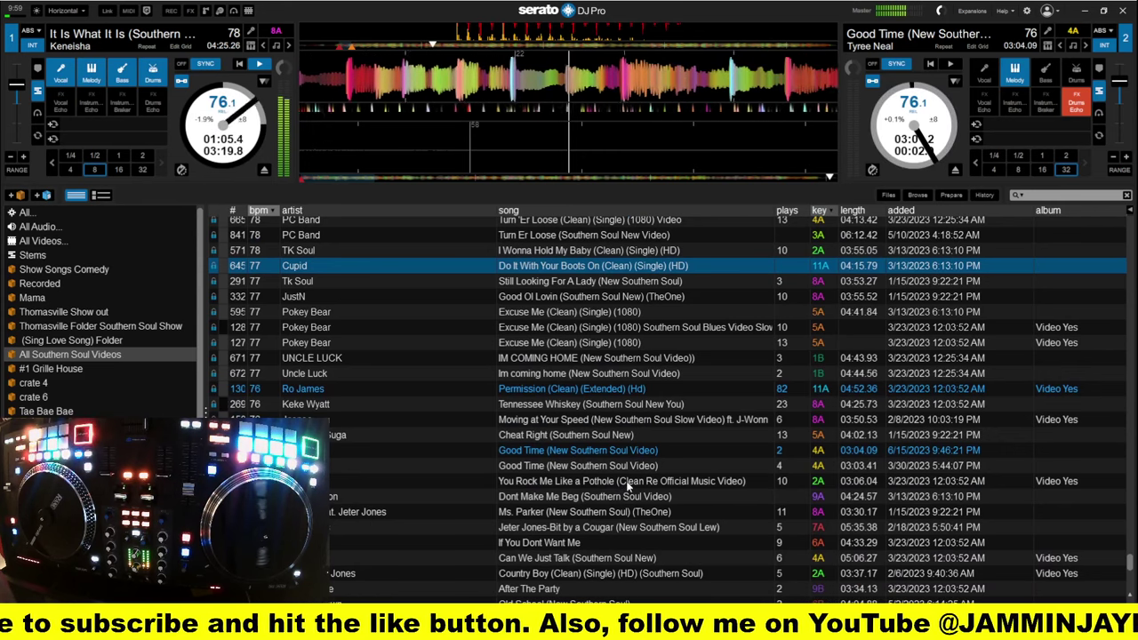
{"action": "scroll", "coordinate": [621, 481], "scroll_direction": "up", "scroll_amount": 3}
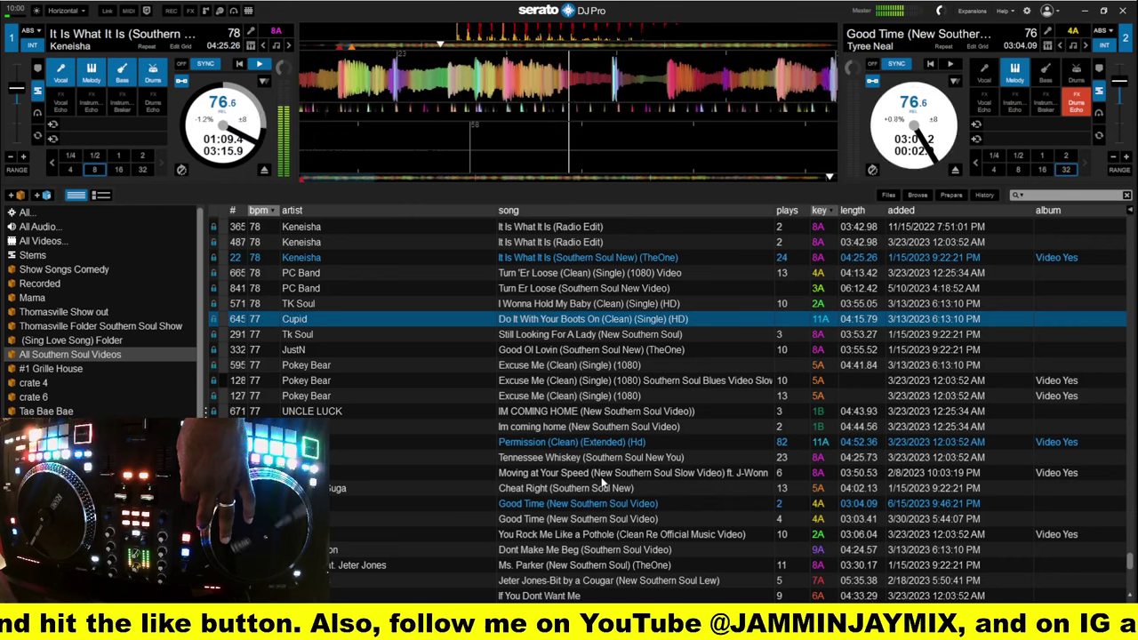
{"action": "scroll", "coordinate": [602, 483], "scroll_direction": "down", "scroll_amount": 6}
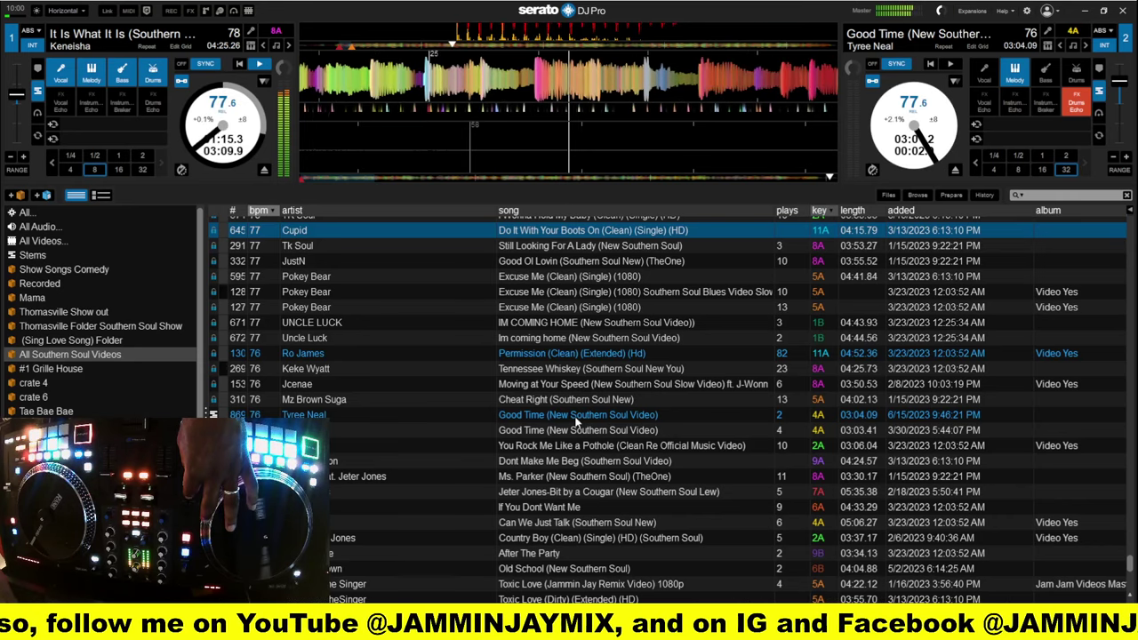
{"action": "scroll", "coordinate": [577, 423], "scroll_direction": "down", "scroll_amount": 2}
{"action": "scroll", "coordinate": [576, 423], "scroll_direction": "up", "scroll_amount": 14}
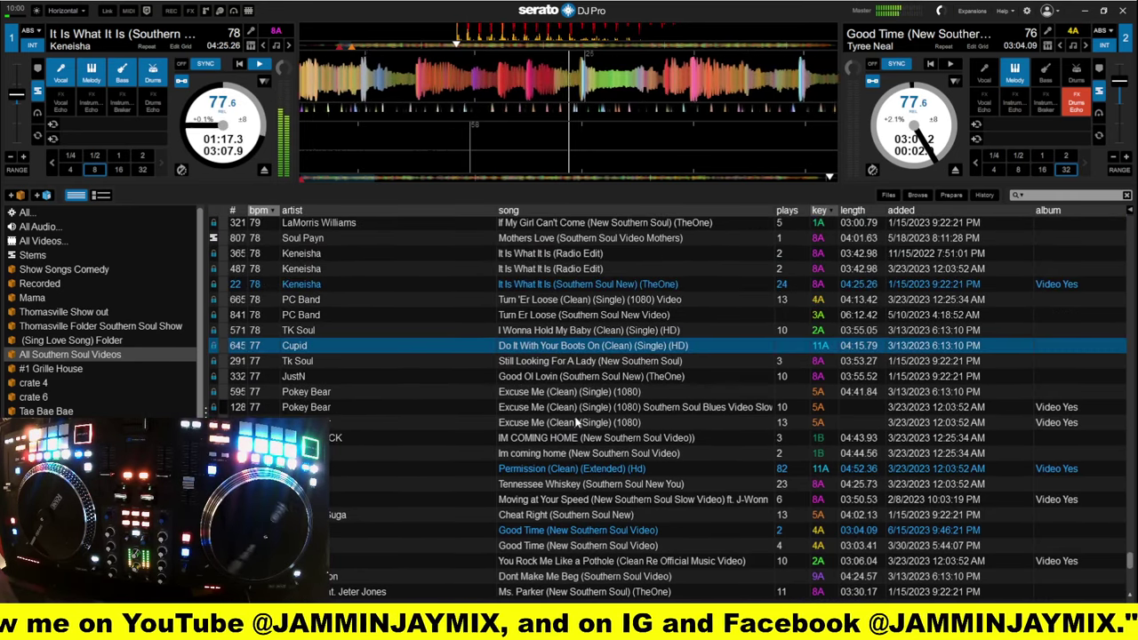
{"action": "scroll", "coordinate": [576, 422], "scroll_direction": "up", "scroll_amount": 4}
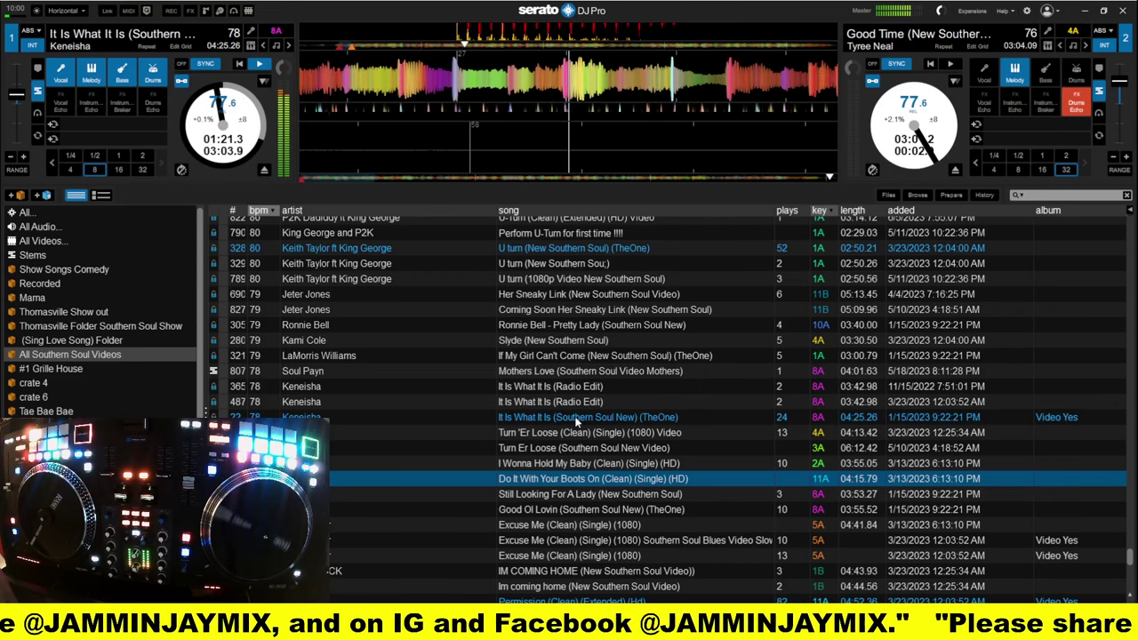
{"action": "scroll", "coordinate": [574, 421], "scroll_direction": "up", "scroll_amount": 2}
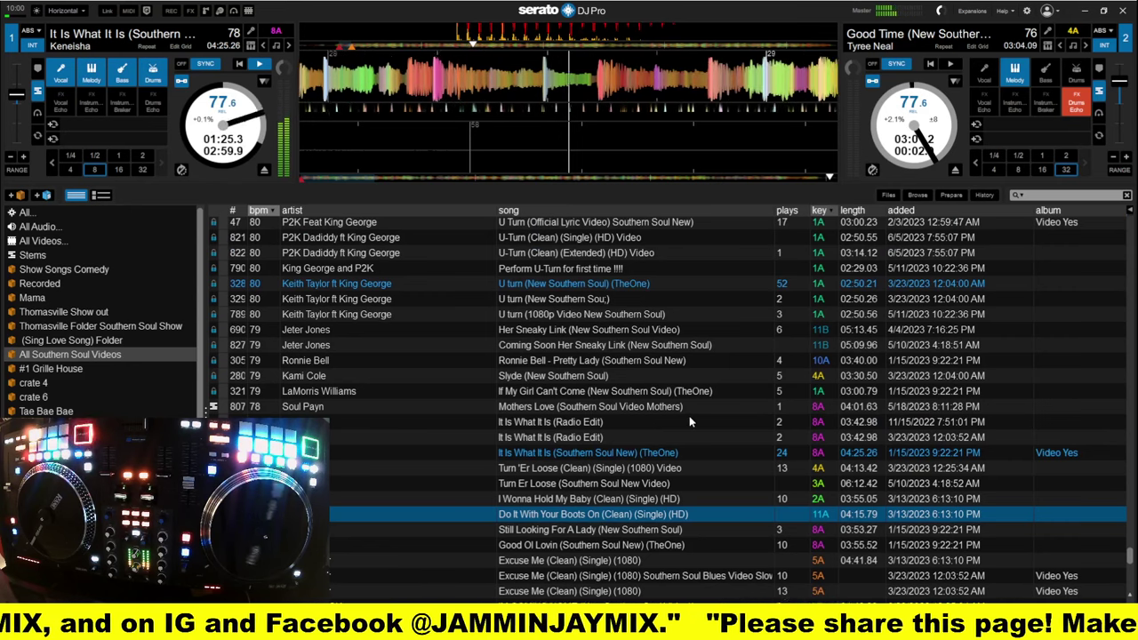
{"action": "scroll", "coordinate": [690, 422], "scroll_direction": "down", "scroll_amount": 1}
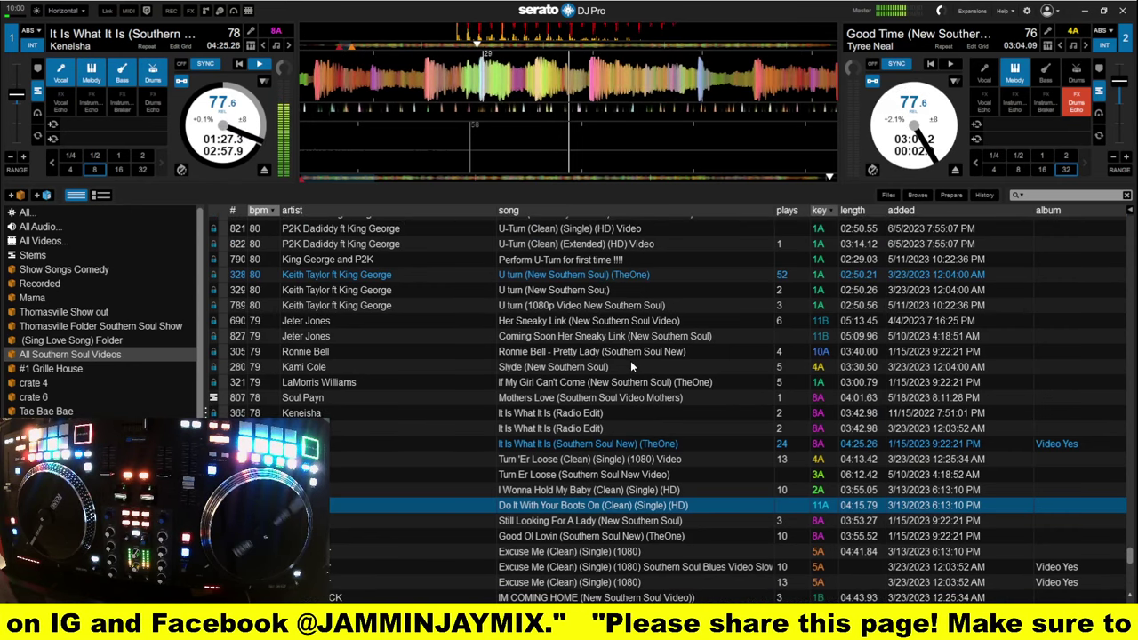
Load the 78 BPM track Turn 'Er Loose (Clean) (Single) (1080) Video onto deck 2 and save its beatgrid
{"action": "left_click", "coordinate": [601, 335]}
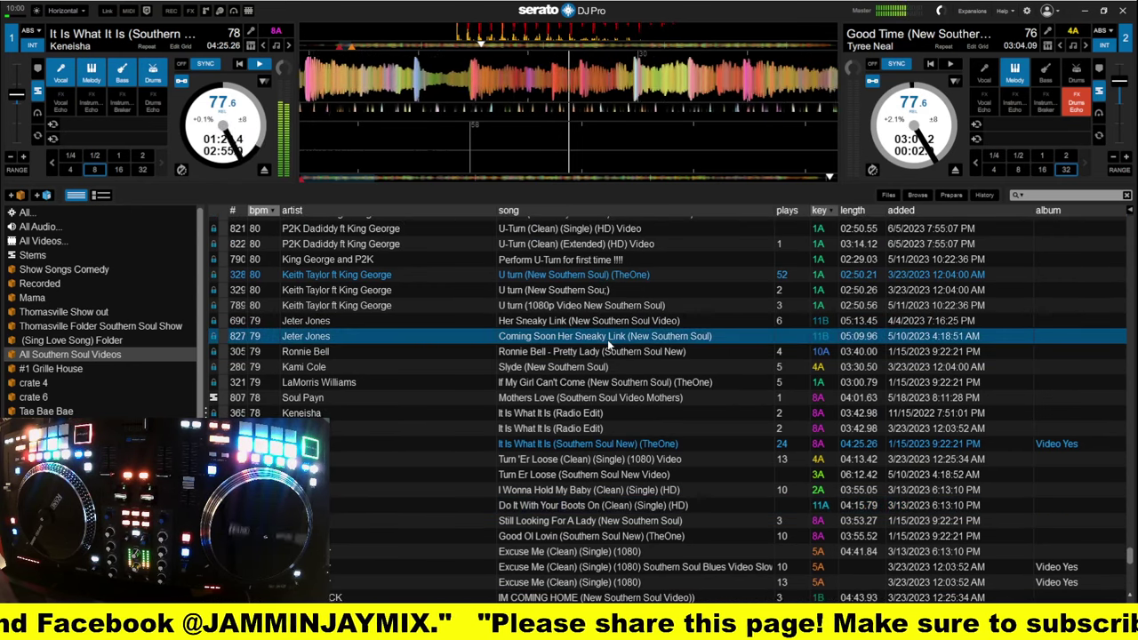
{"action": "left_click", "coordinate": [587, 477]}
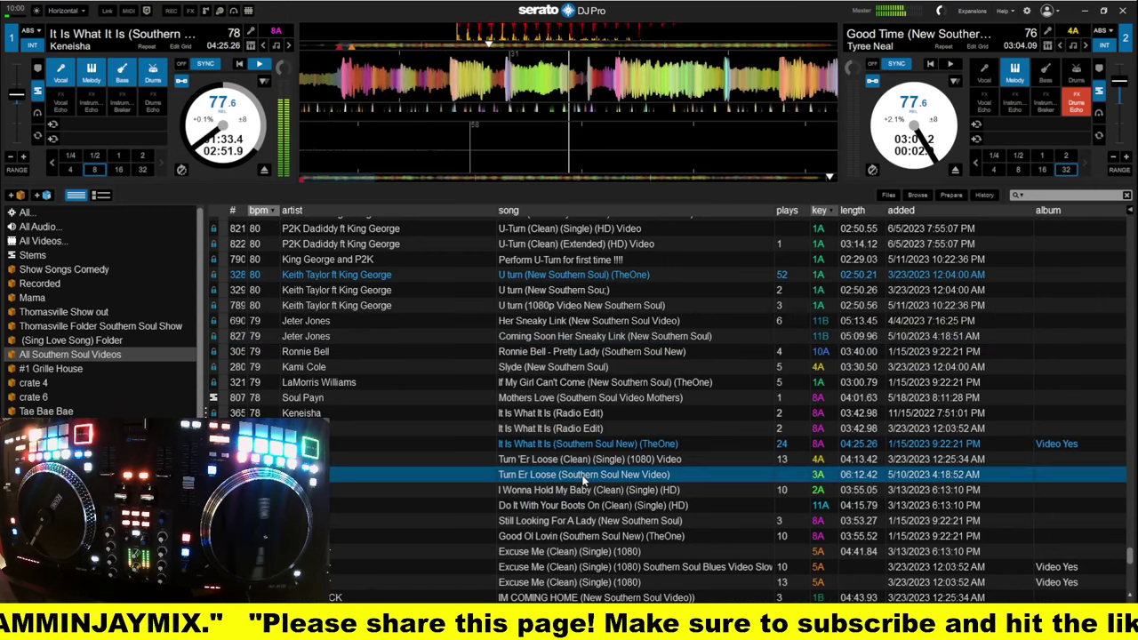
{"action": "left_click", "coordinate": [599, 461]}
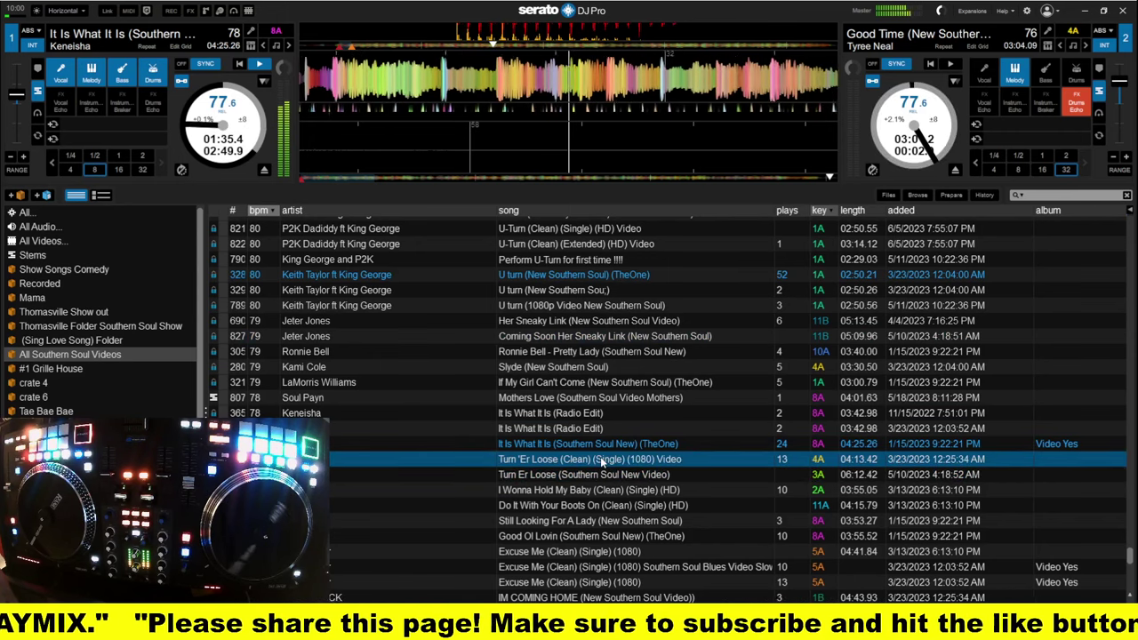
{"action": "left_click", "coordinate": [950, 92]}
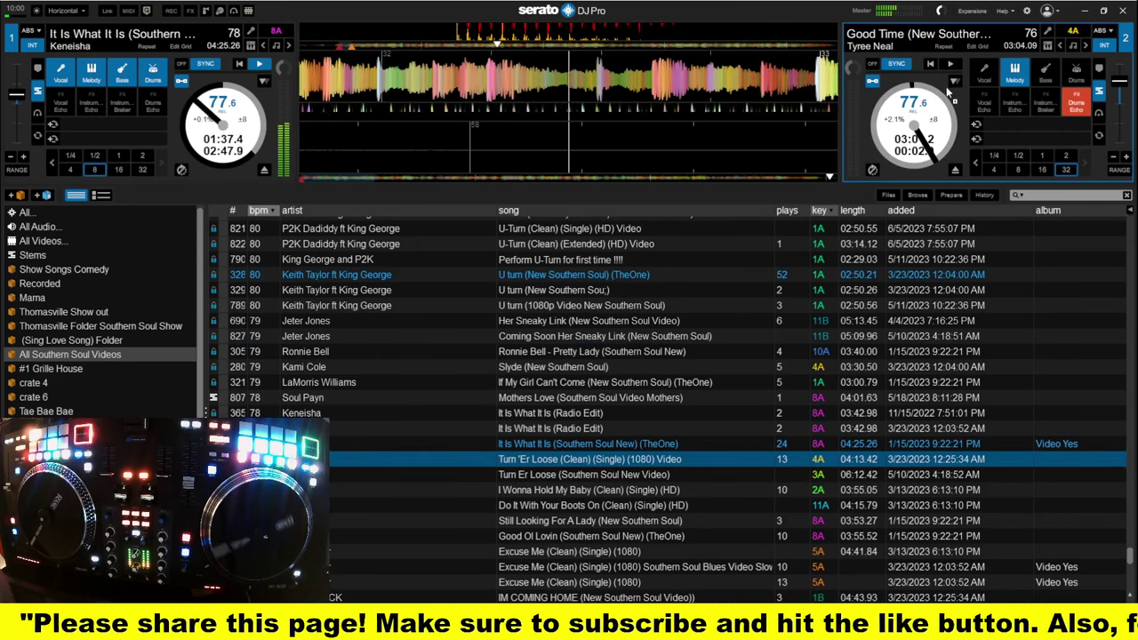
{"action": "key", "text": "shift+Right"}
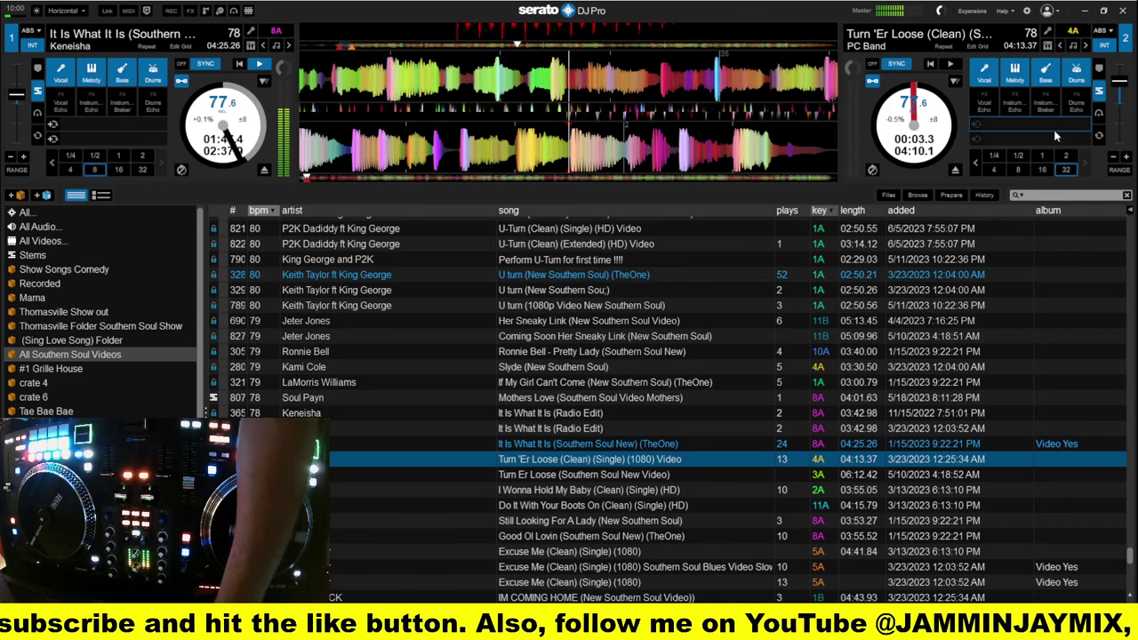
{"action": "left_click", "coordinate": [979, 45]}
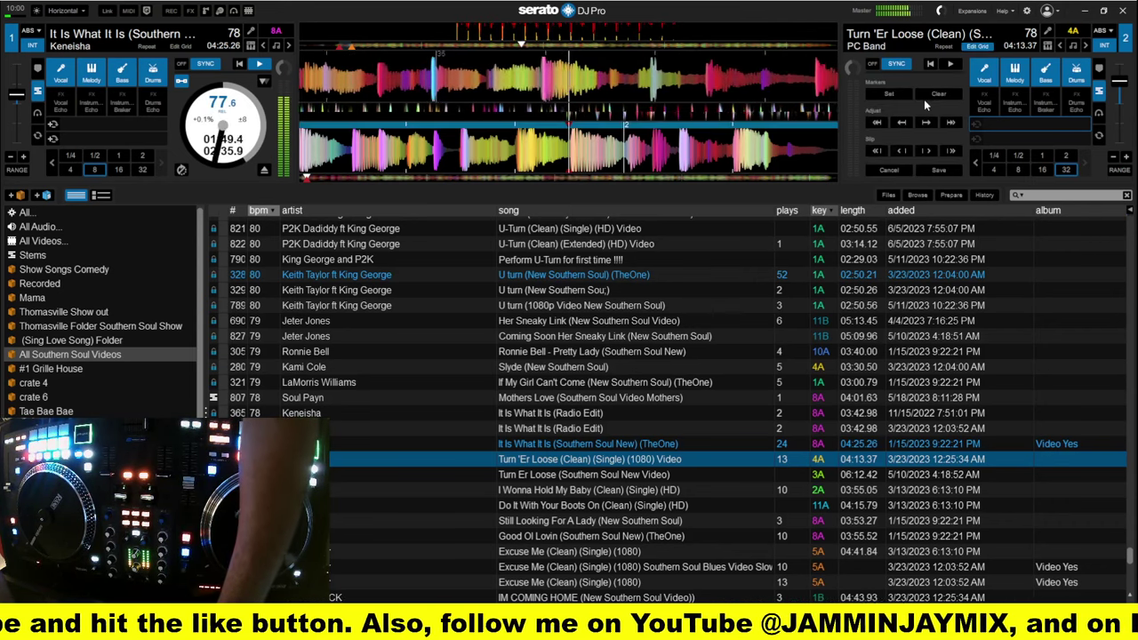
{"action": "left_click", "coordinate": [934, 171]}
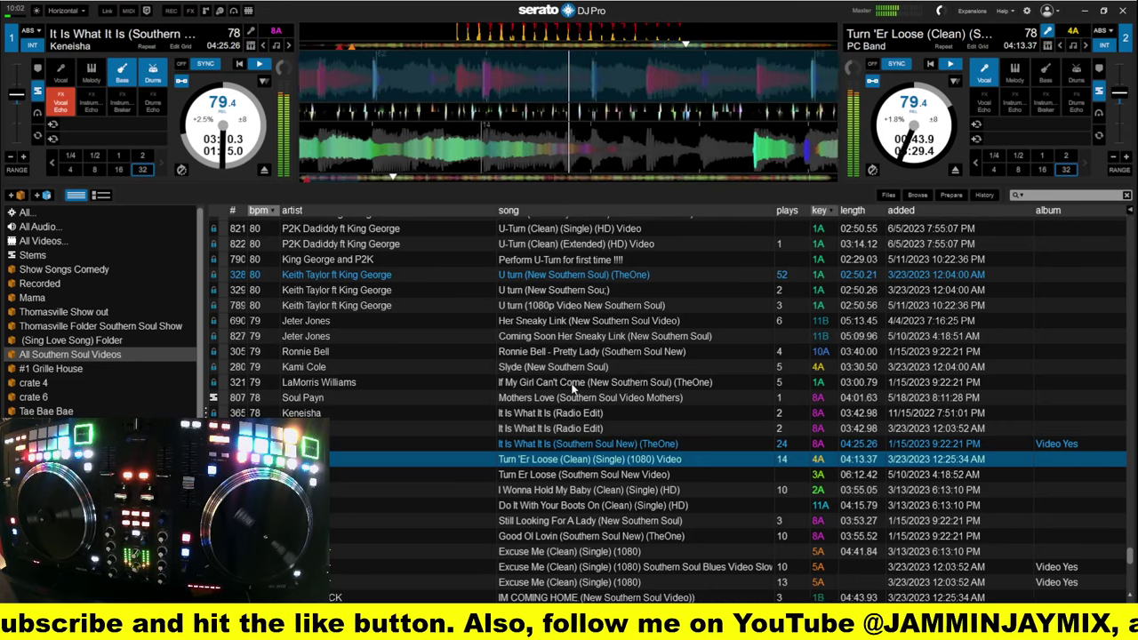
Load the 80 BPM track U turn (New Southern Soul) (TheOne) onto deck 1
{"action": "left_click", "coordinate": [576, 492]}
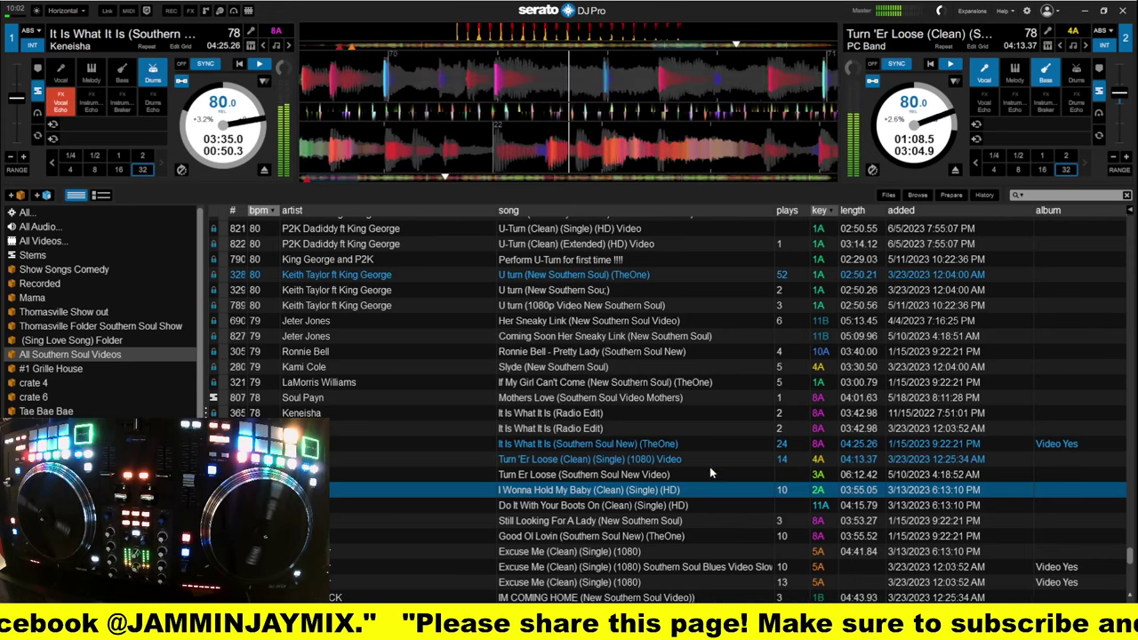
{"action": "left_click", "coordinate": [534, 275]}
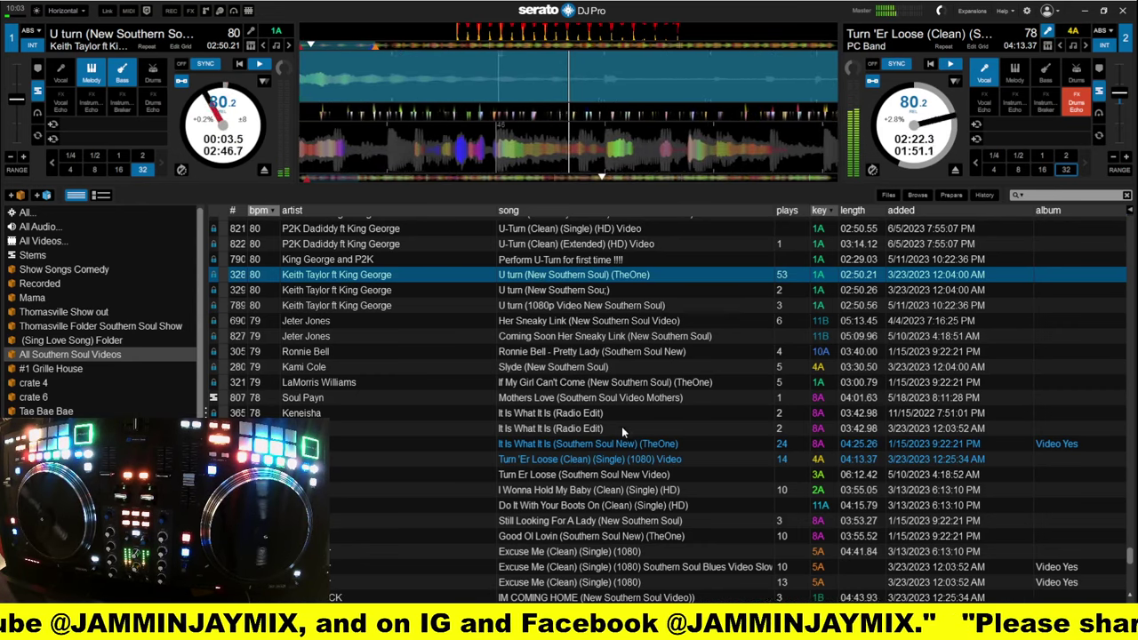
Load the 80 BPM track U-Turn (Clean) (Extended) (HD) Video onto deck 2 and jump ahead to a later part of it
{"action": "scroll", "coordinate": [599, 460], "scroll_direction": "down", "scroll_amount": 1}
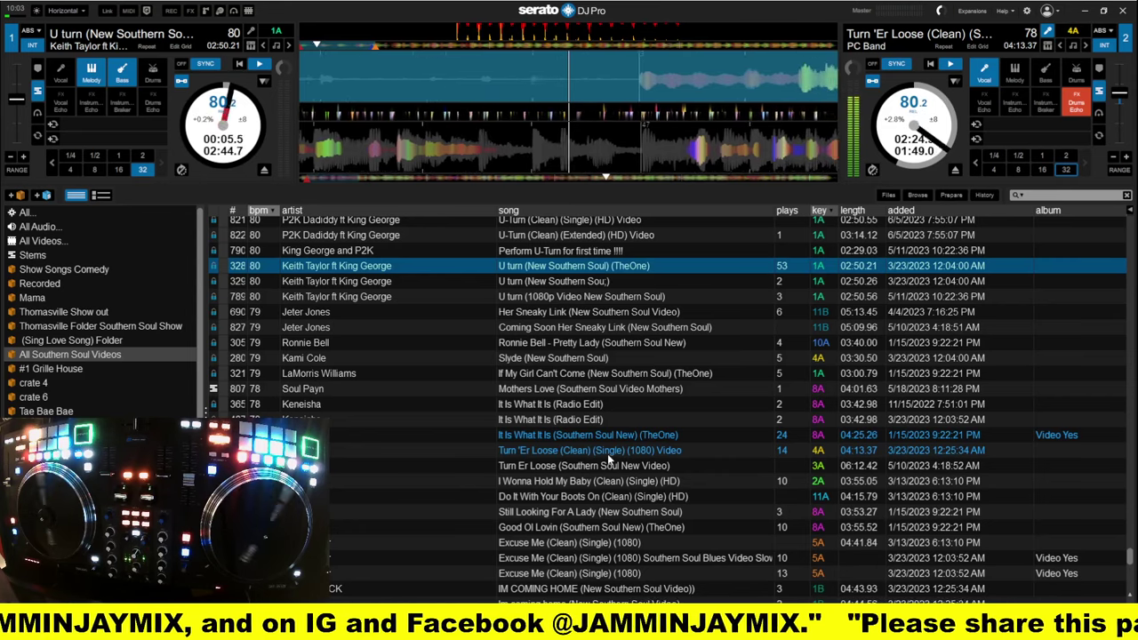
{"action": "scroll", "coordinate": [610, 460], "scroll_direction": "up", "scroll_amount": 5}
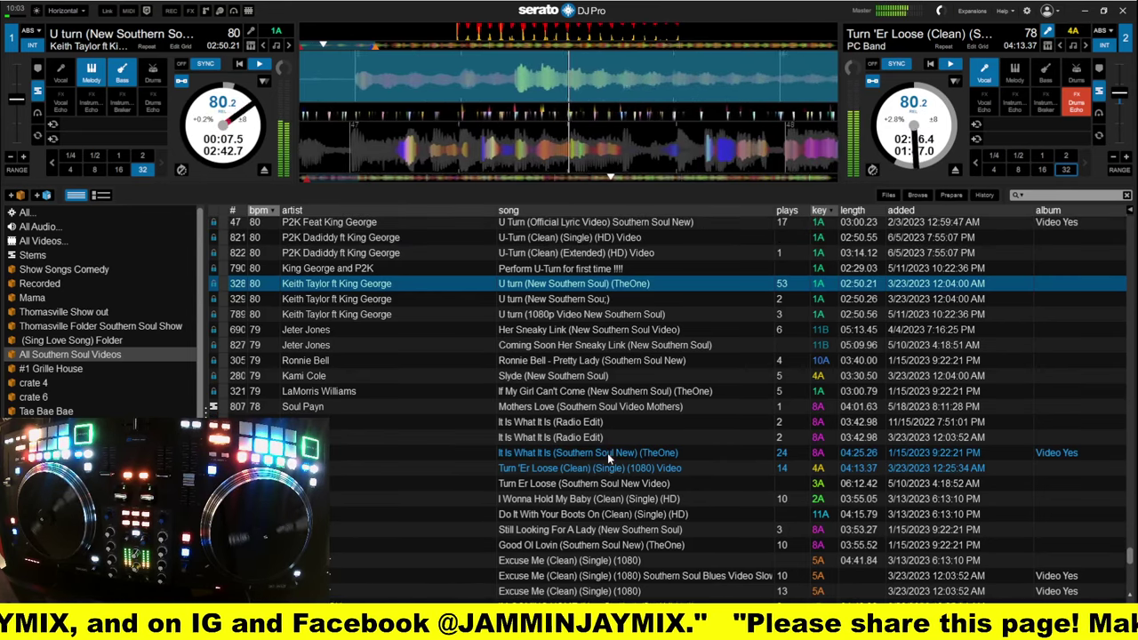
{"action": "scroll", "coordinate": [607, 459], "scroll_direction": "up", "scroll_amount": 8}
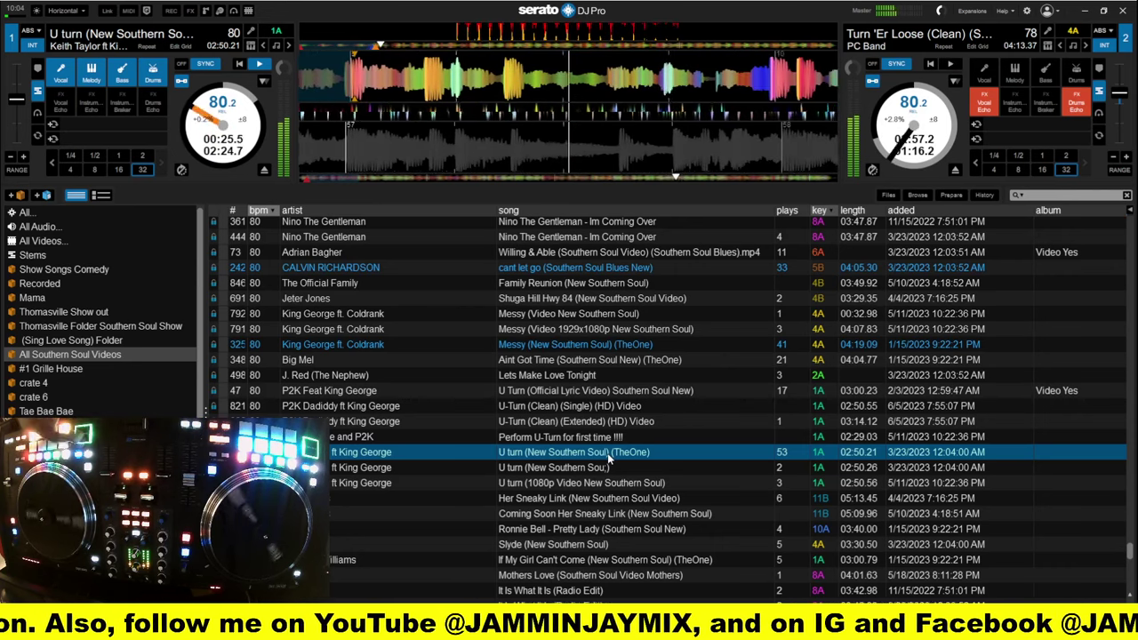
{"action": "left_click", "coordinate": [572, 424]}
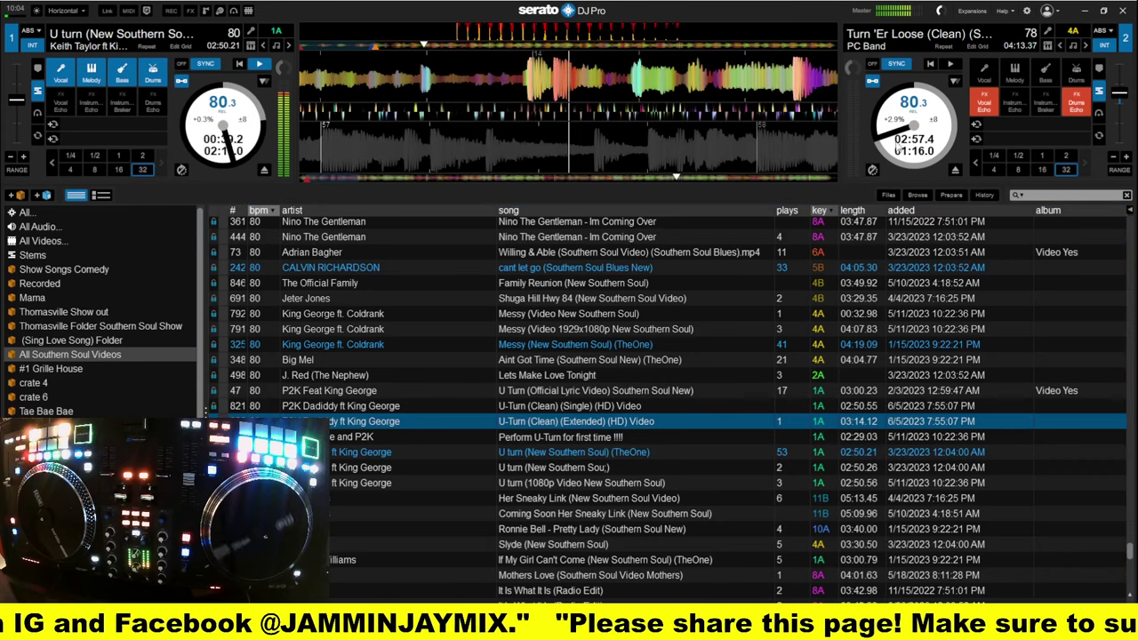
{"action": "key", "text": "shift+Right"}
{"action": "left_click", "coordinate": [435, 178]}
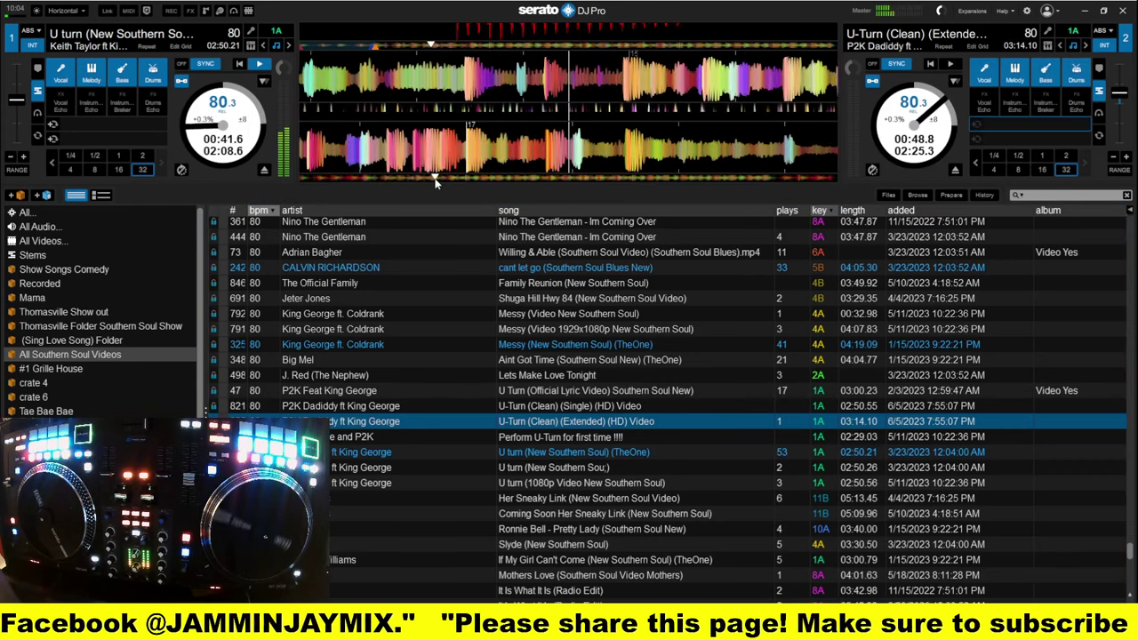
{"action": "left_click", "coordinate": [462, 178]}
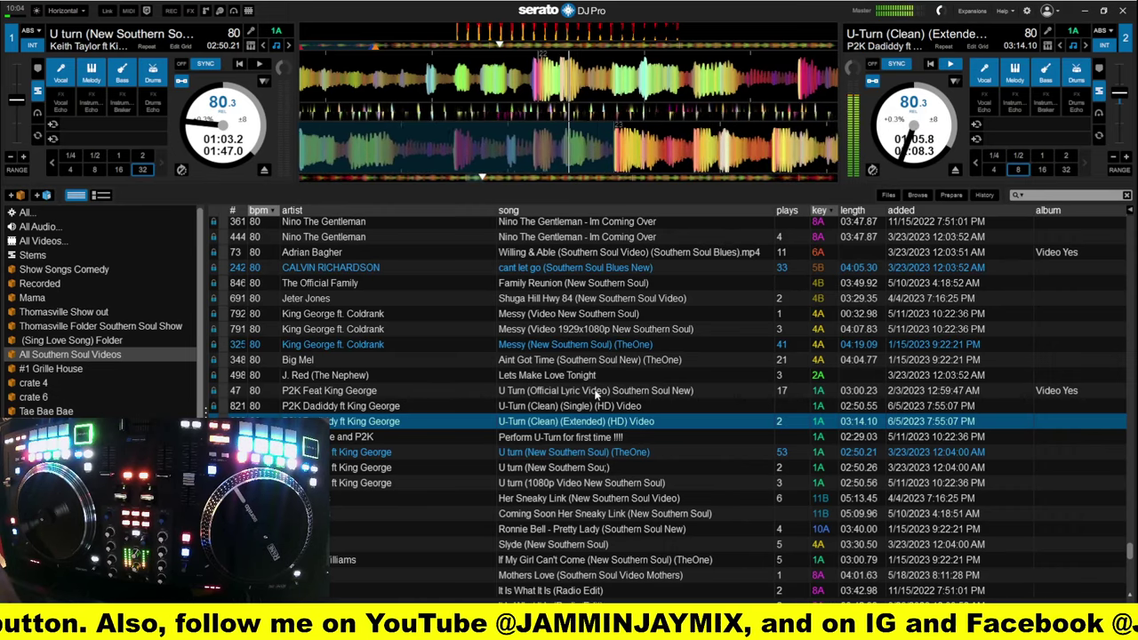
Select the 81 BPM track Too Long (Extended) in the crate and duplicate deck 2's playing U-Turn track onto deck 1
{"action": "scroll", "coordinate": [596, 392], "scroll_direction": "up", "scroll_amount": 1}
{"action": "scroll", "coordinate": [596, 392], "scroll_direction": "up", "scroll_amount": 4}
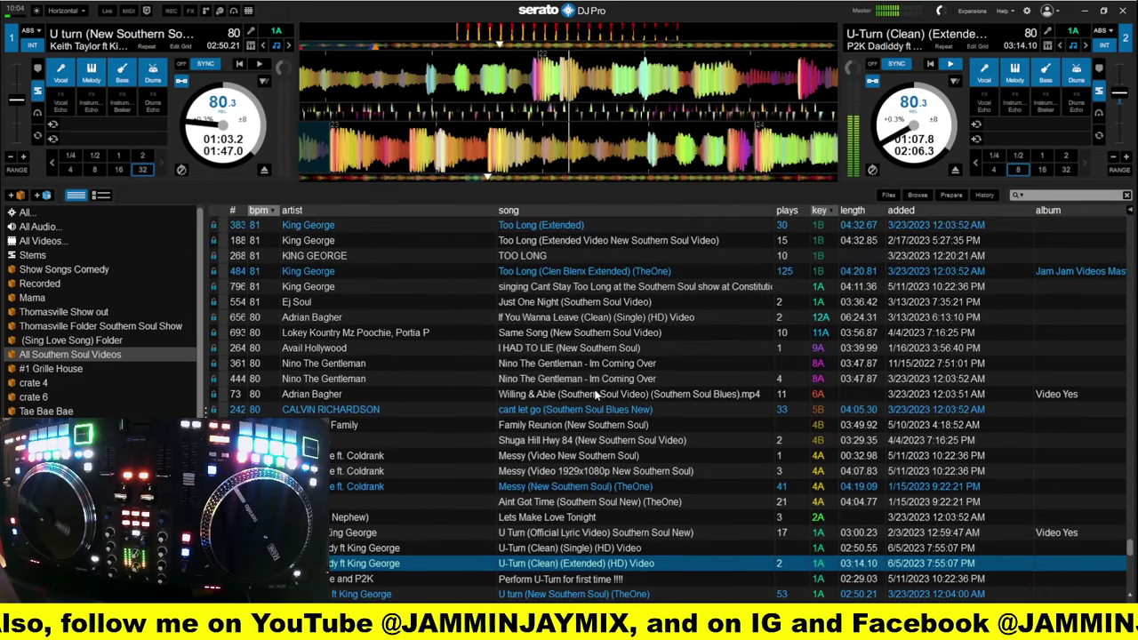
{"action": "scroll", "coordinate": [596, 392], "scroll_direction": "up", "scroll_amount": 1}
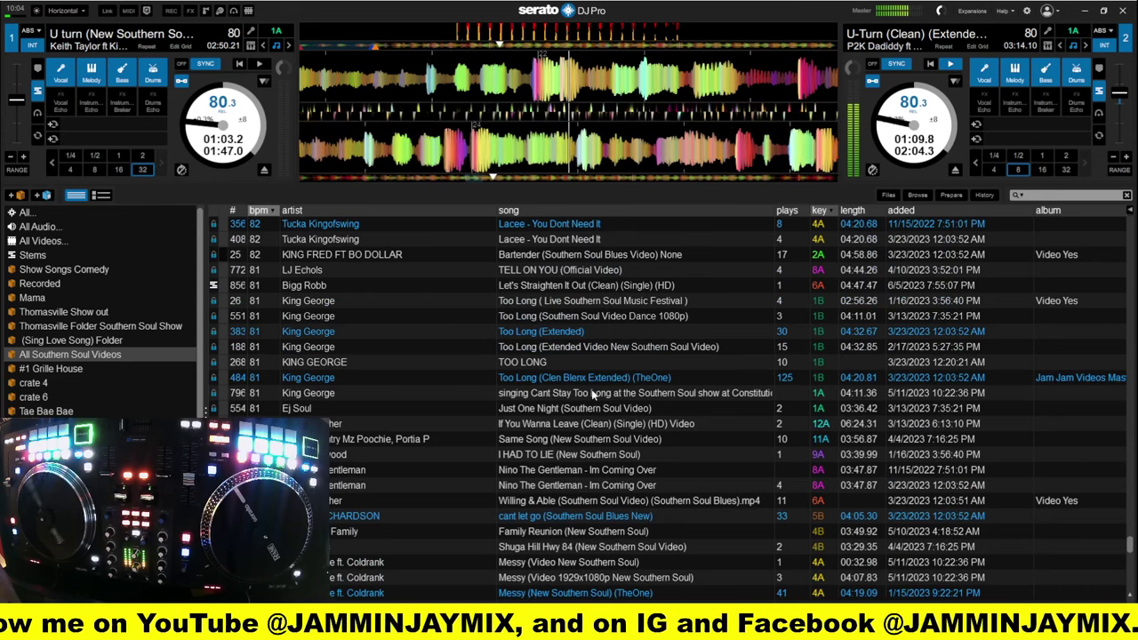
{"action": "left_click", "coordinate": [552, 290]}
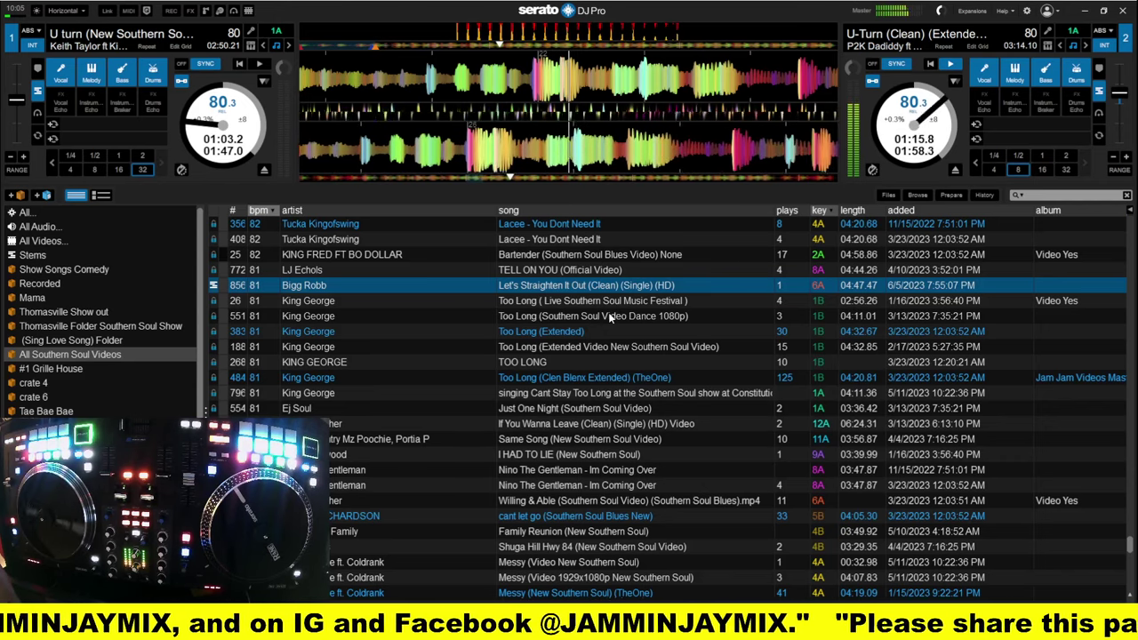
{"action": "scroll", "coordinate": [608, 321], "scroll_direction": "up", "scroll_amount": 1}
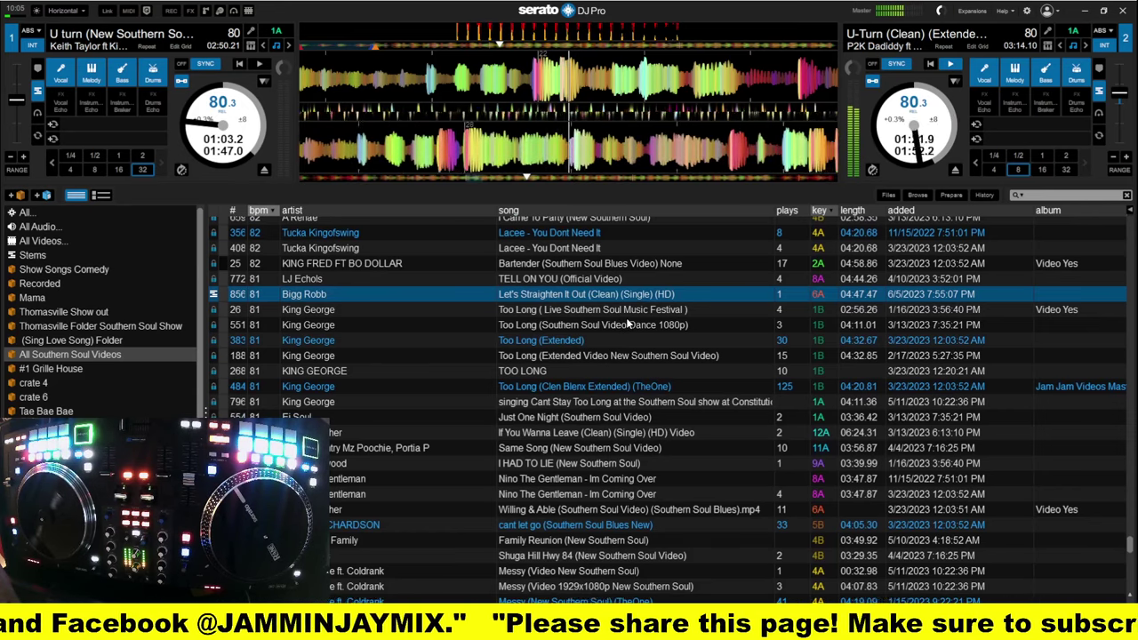
{"action": "left_click", "coordinate": [580, 339]}
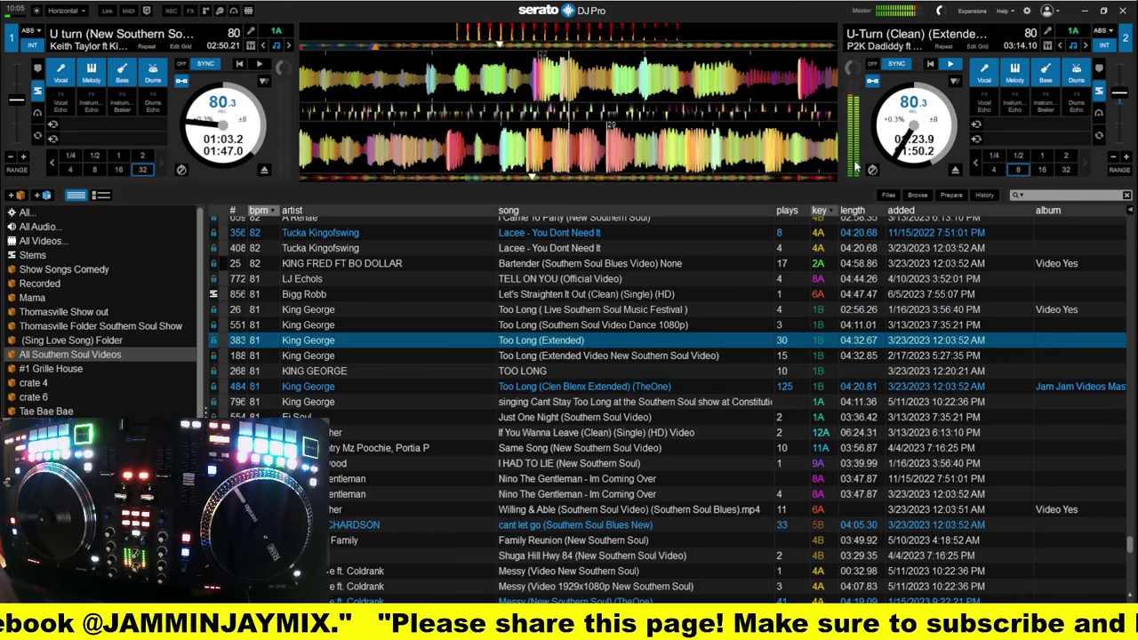
{"action": "left_click_drag", "start_coordinate": [891, 149], "coordinate": [252, 147]}
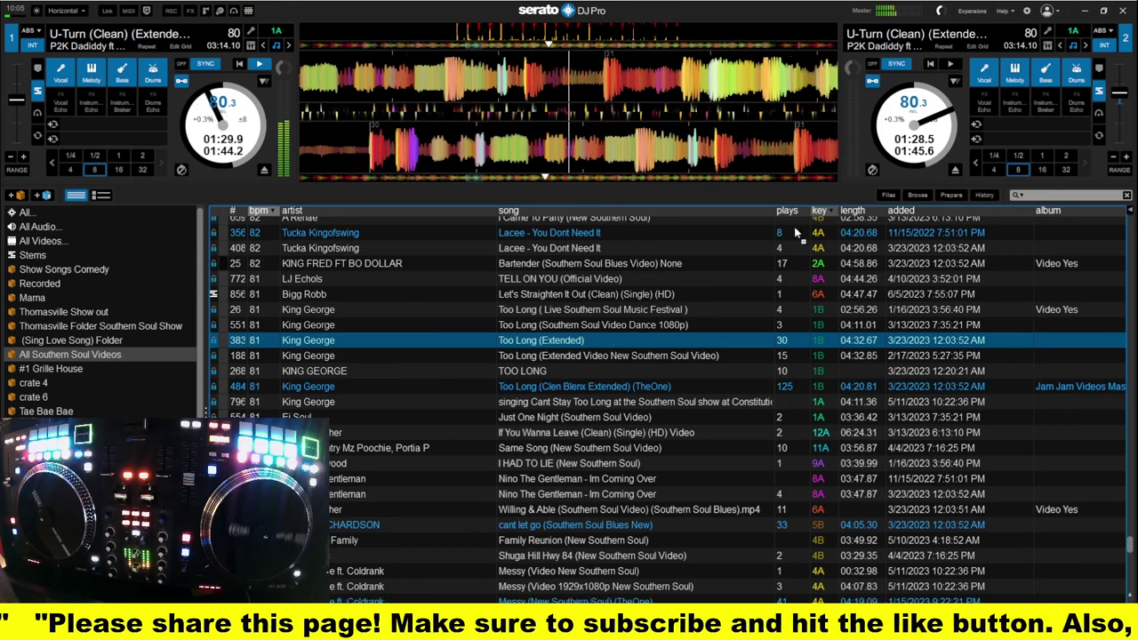
Load the 81 BPM track Too Long (Extended) onto deck 2
{"action": "left_click", "coordinate": [913, 160]}
{"action": "key", "text": "shift+Right"}
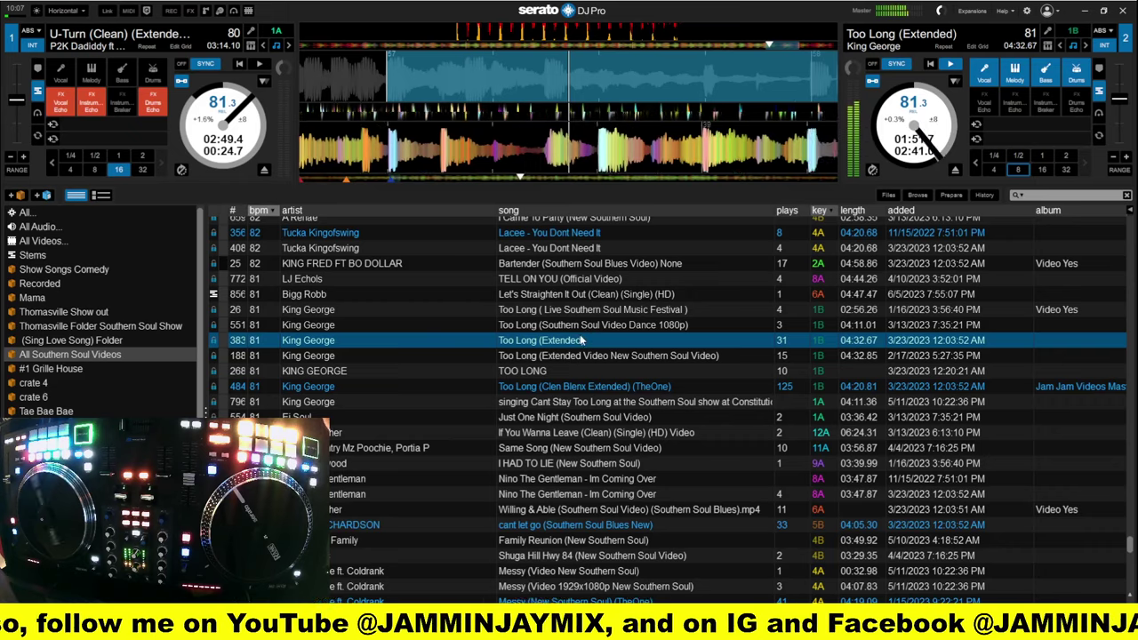
Search the crate for "big ro" and select the 81 BPM track Let's Straighten It Out (Clean) (Single) (HD)
{"action": "scroll", "coordinate": [610, 341], "scroll_direction": "up", "scroll_amount": 1}
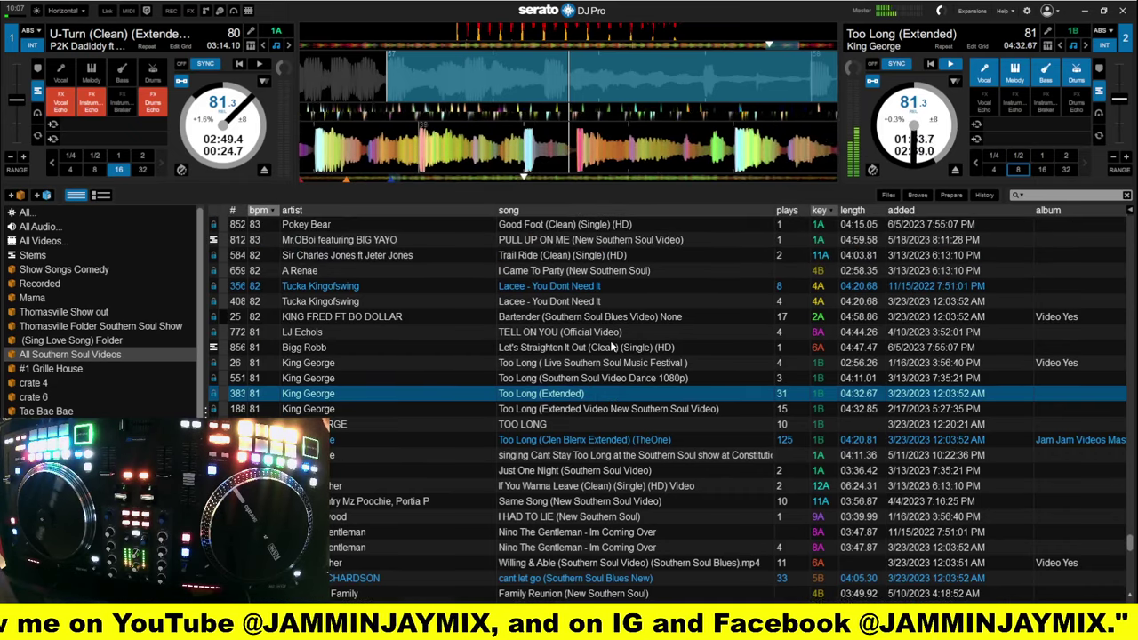
{"action": "scroll", "coordinate": [614, 354], "scroll_direction": "down", "scroll_amount": 1}
{"action": "scroll", "coordinate": [614, 352], "scroll_direction": "down", "scroll_amount": 4}
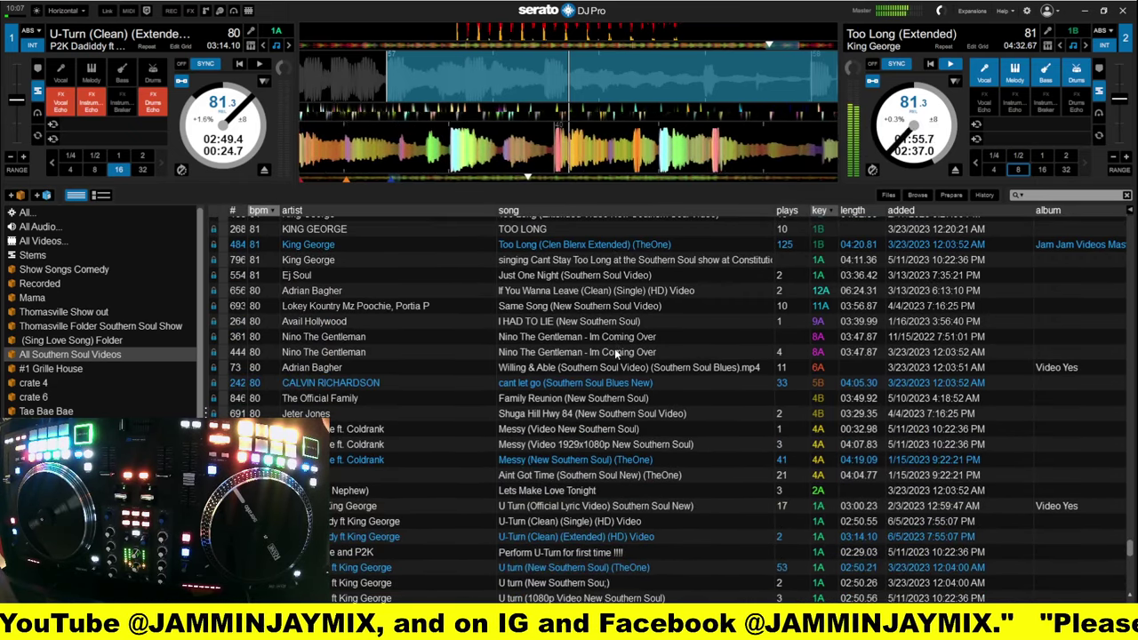
{"action": "scroll", "coordinate": [616, 354], "scroll_direction": "down", "scroll_amount": 3}
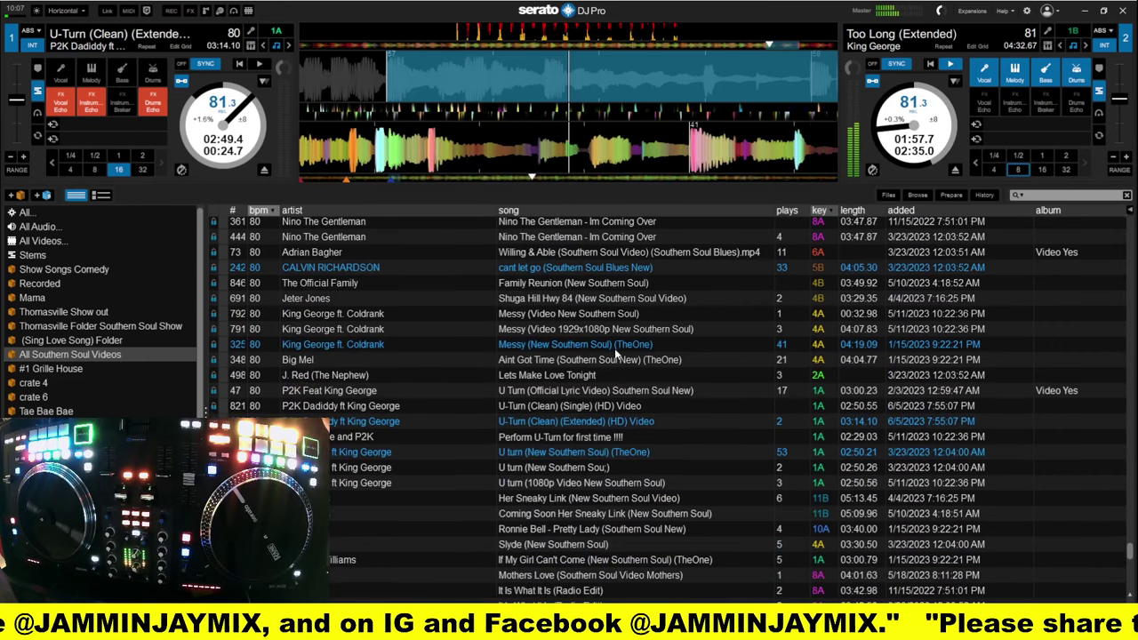
{"action": "scroll", "coordinate": [614, 349], "scroll_direction": "down", "scroll_amount": 4}
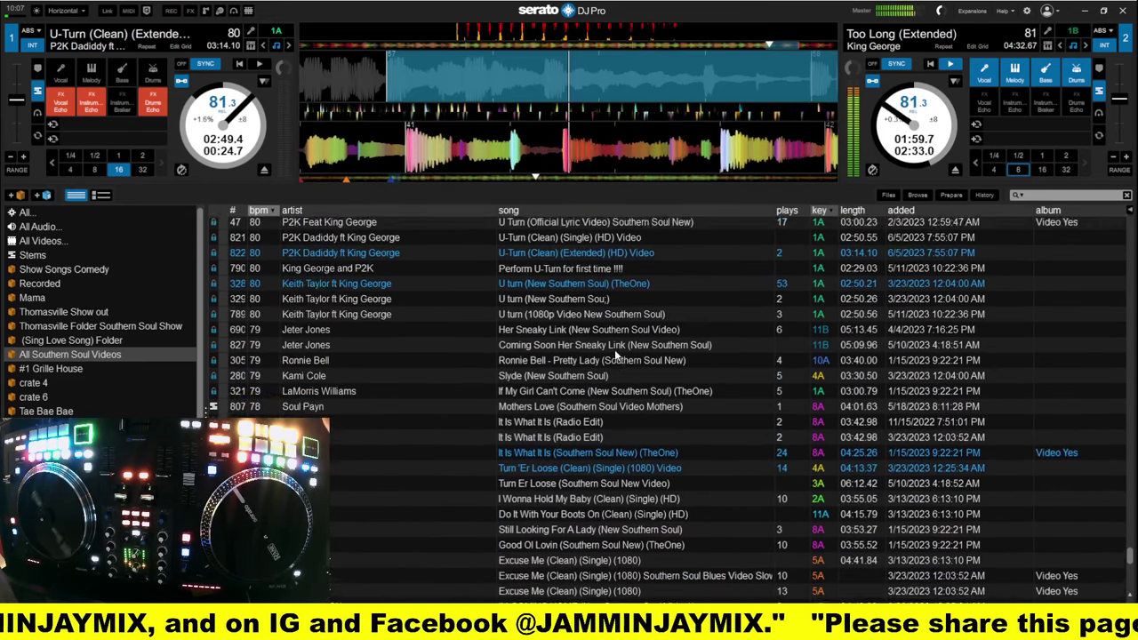
{"action": "scroll", "coordinate": [614, 350], "scroll_direction": "down", "scroll_amount": 2}
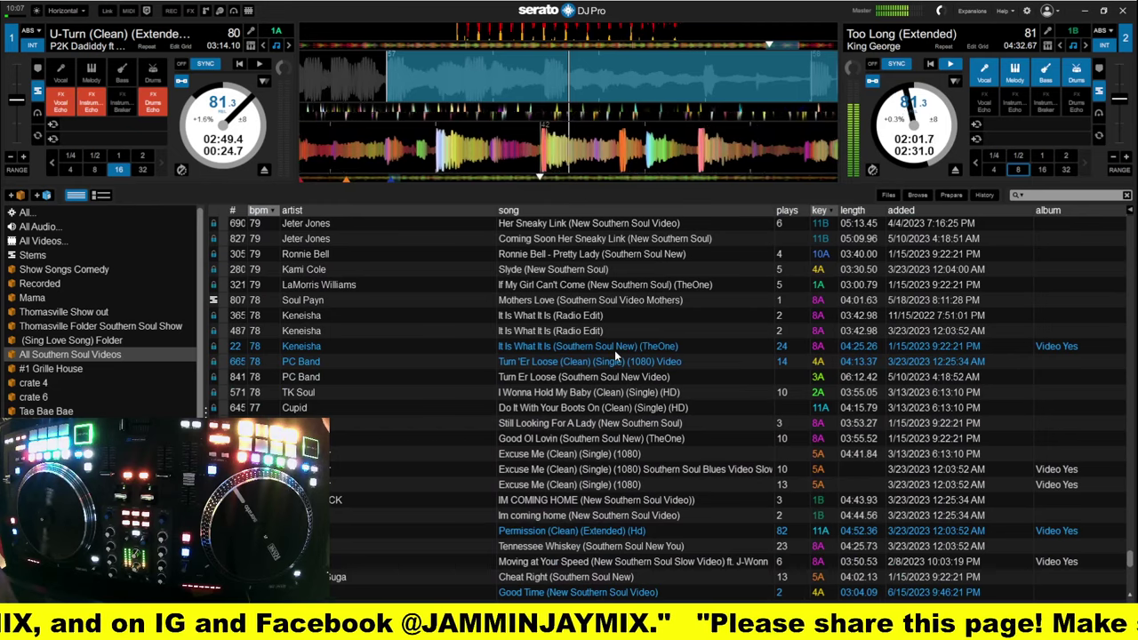
{"action": "scroll", "coordinate": [615, 349], "scroll_direction": "down", "scroll_amount": 1}
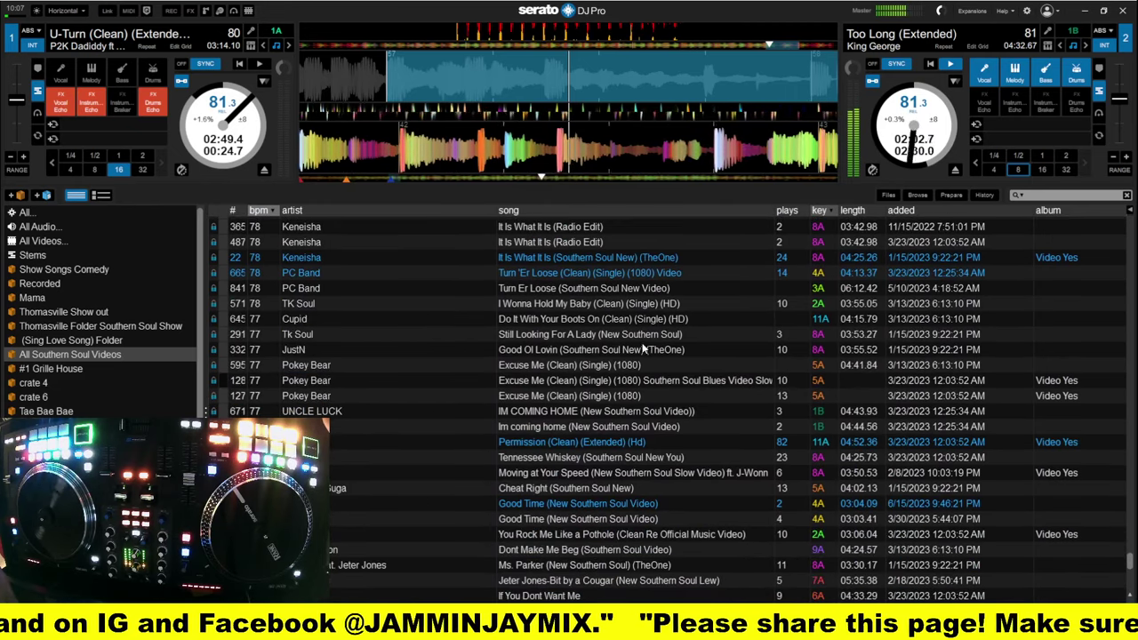
{"action": "left_click", "coordinate": [1046, 195]}
{"action": "type", "text": "big"}
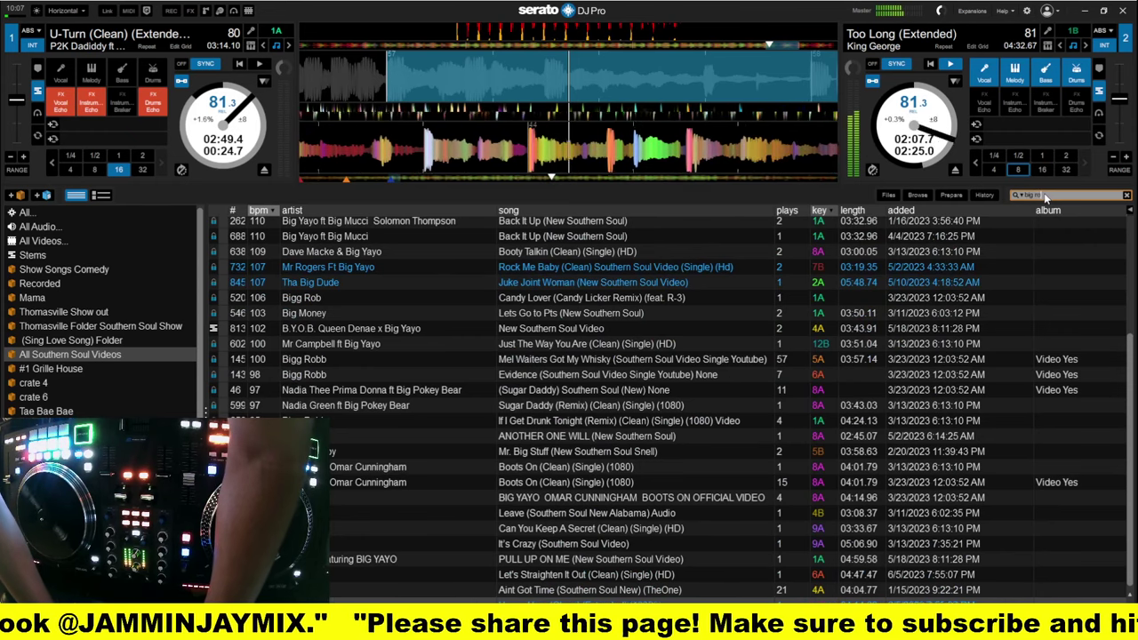
{"action": "type", "text": " ro"}
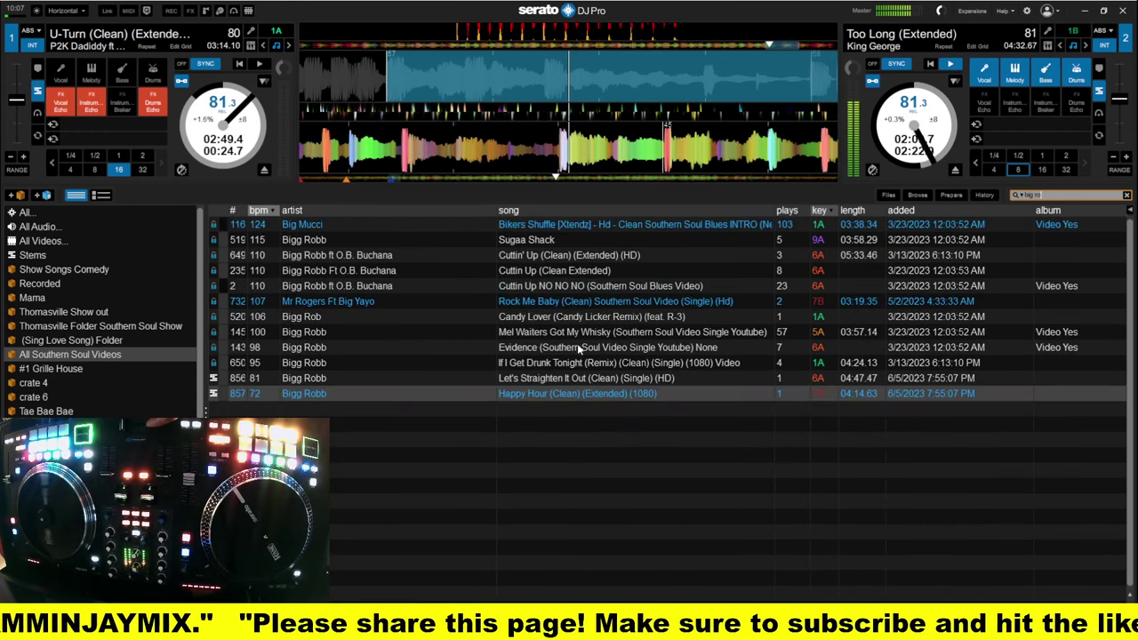
{"action": "left_click", "coordinate": [564, 378]}
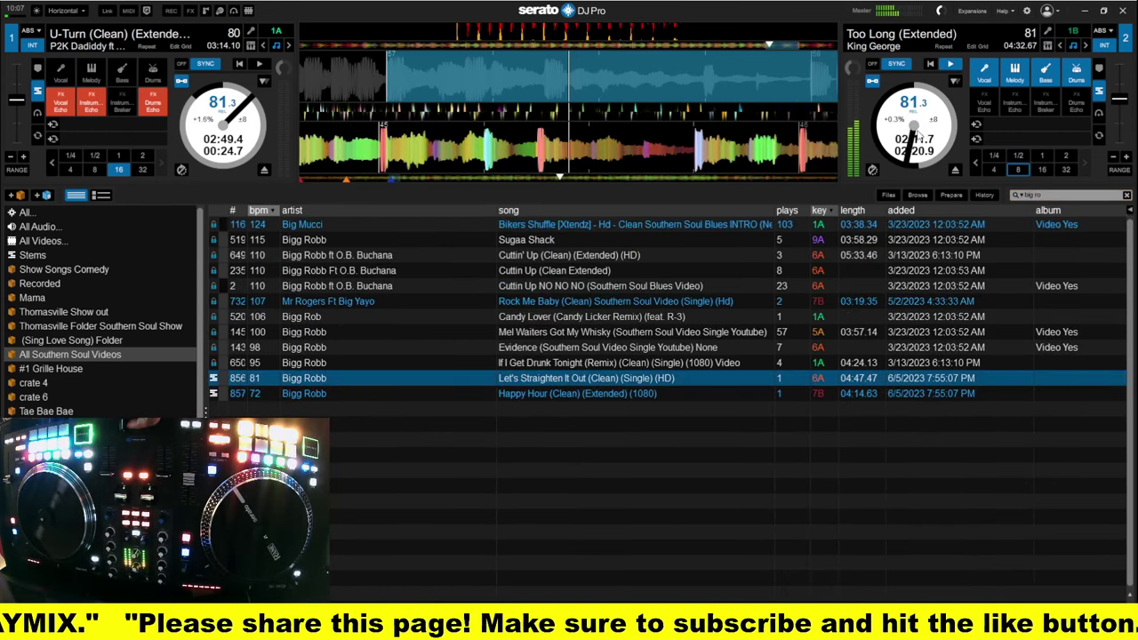
Duplicate deck 2's playing Too Long (Extended) onto deck 1 and load Let's Straighten It Out (Clean) (Single) (HD) onto deck 2
{"action": "left_click_drag", "start_coordinate": [927, 133], "coordinate": [227, 141]}
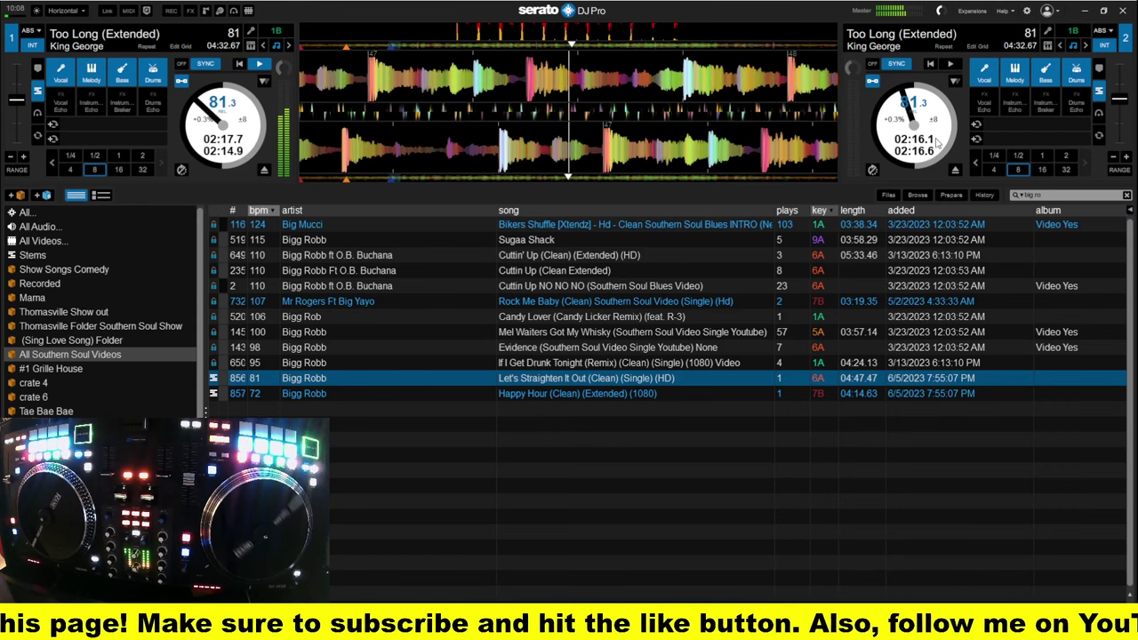
{"action": "key", "text": "shift+Right"}
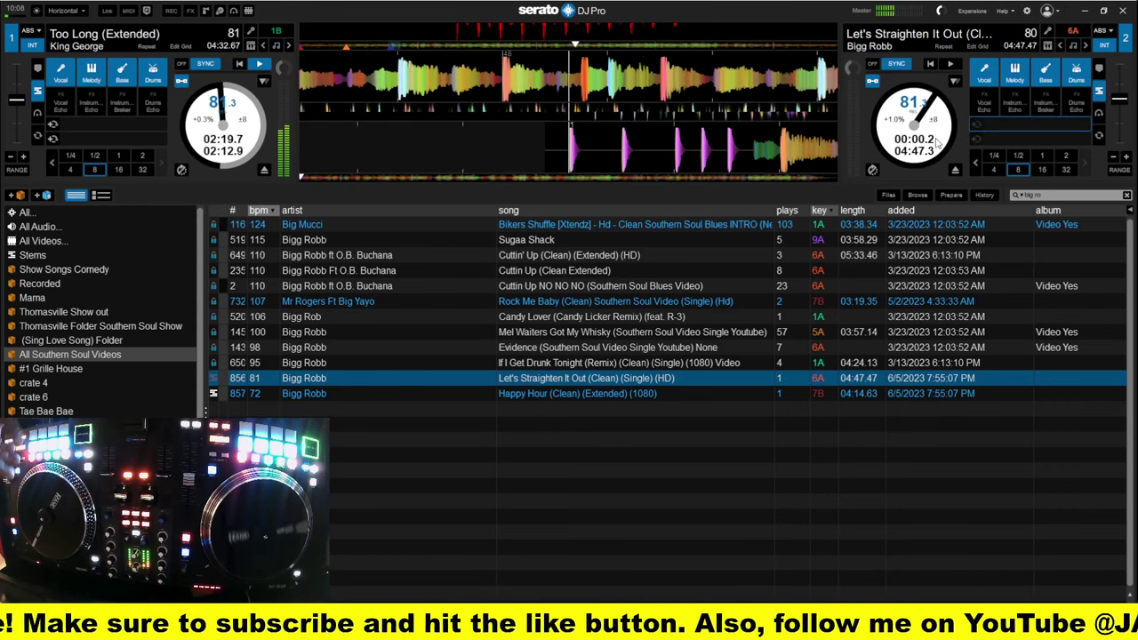
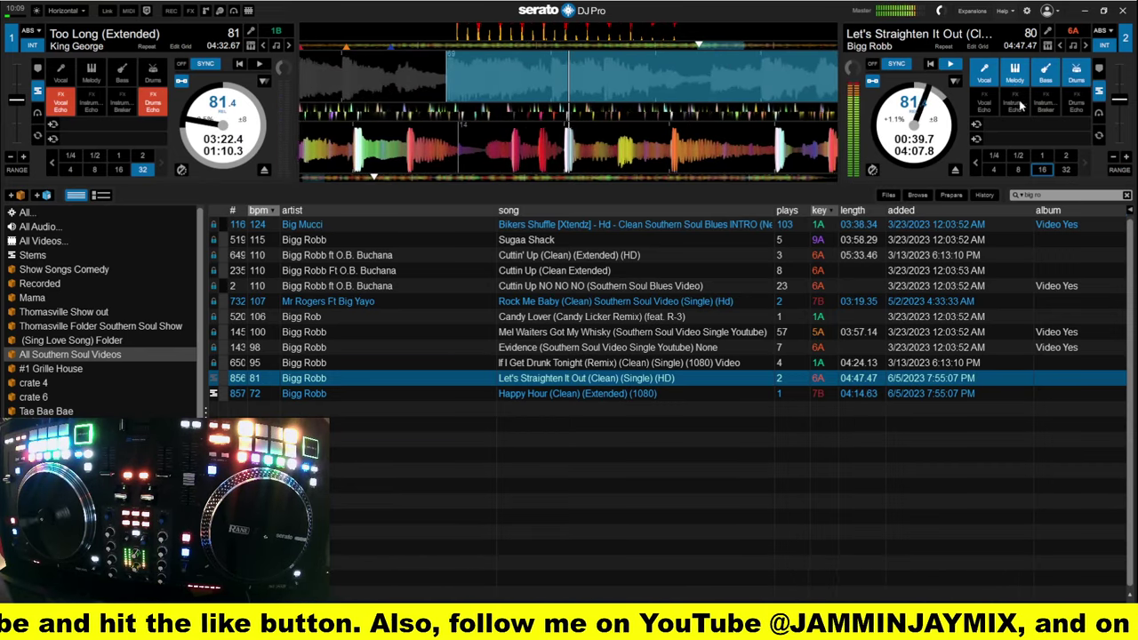
Clear the crate search and load the 80 BPM track cant let go (Southern Soul Blues New) onto deck 1
{"action": "left_click", "coordinate": [1127, 194]}
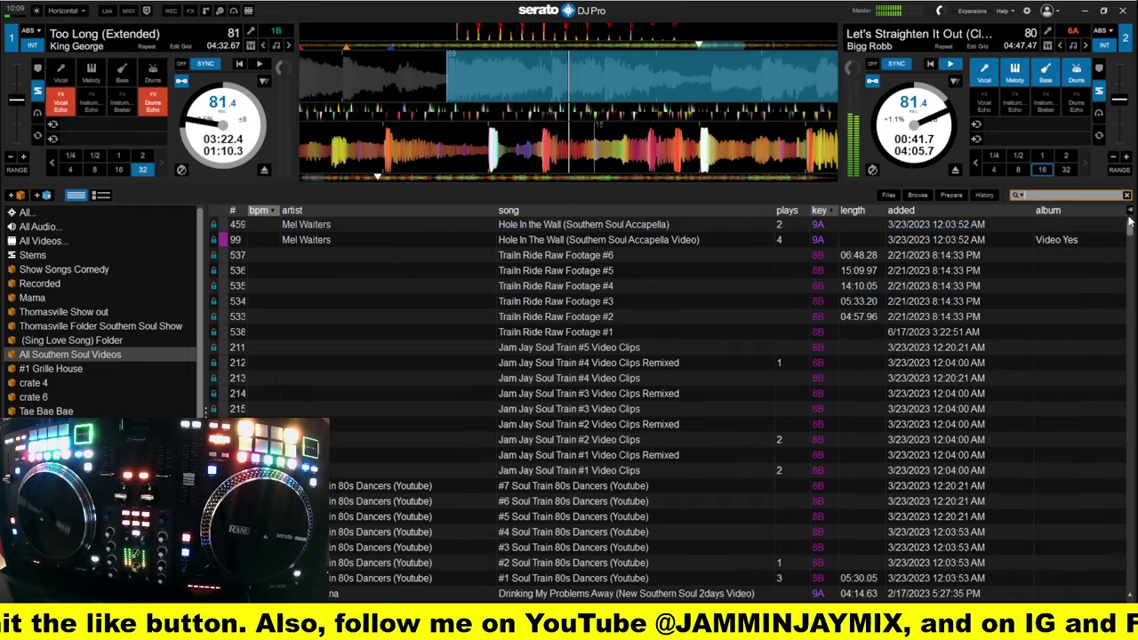
{"action": "left_click", "coordinate": [1130, 229]}
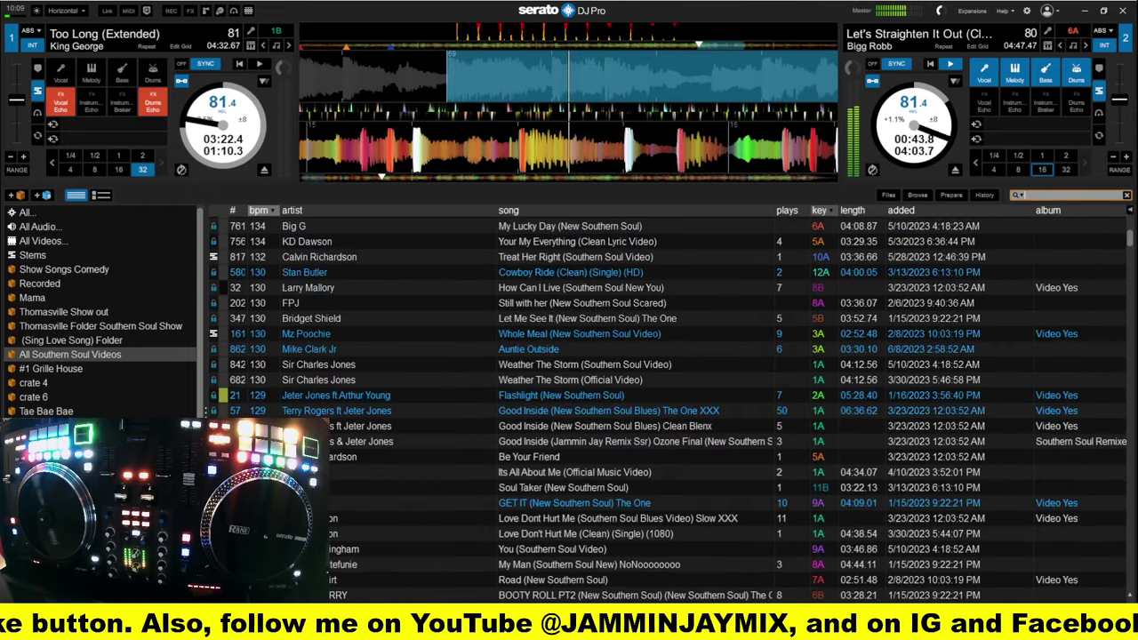
{"action": "left_click_drag", "start_coordinate": [1132, 245], "coordinate": [1124, 544]}
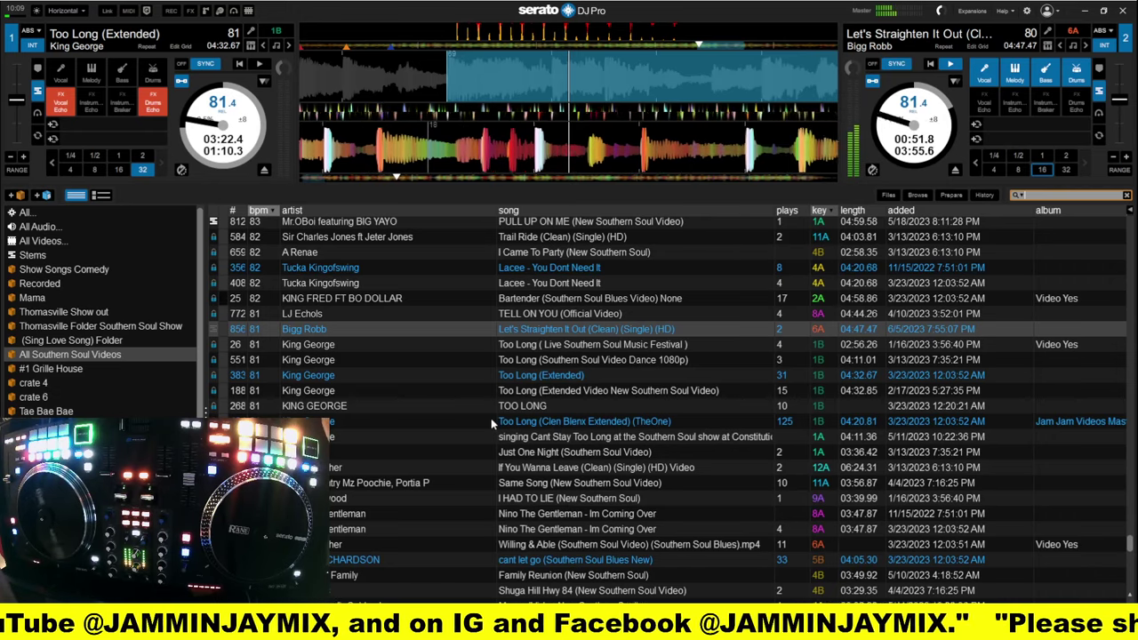
{"action": "scroll", "coordinate": [489, 418], "scroll_direction": "down", "scroll_amount": 1}
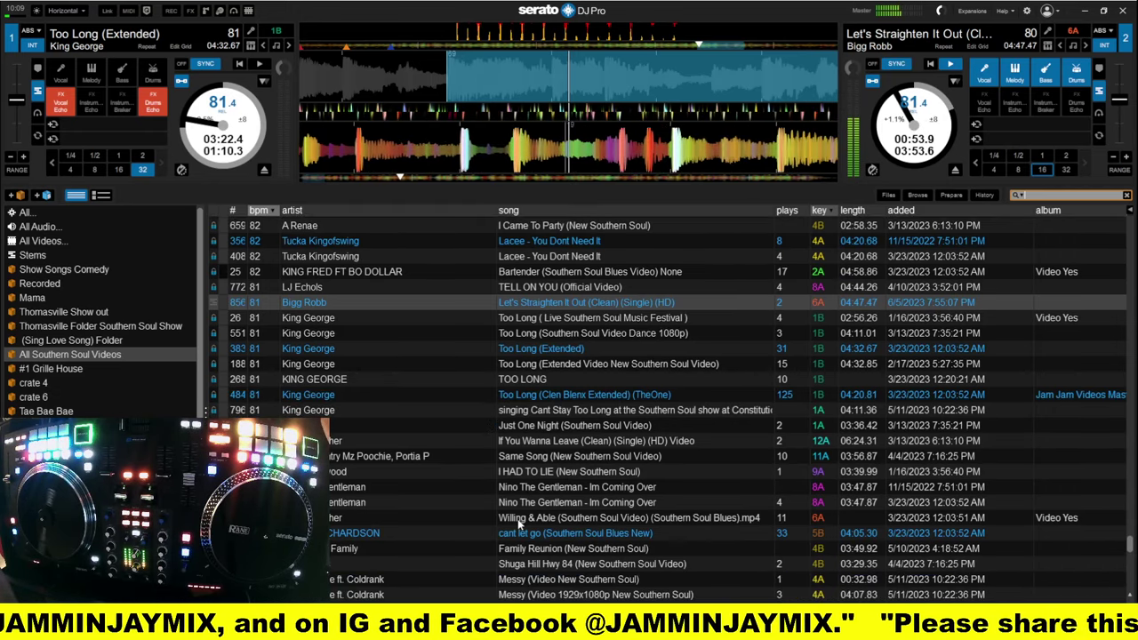
{"action": "scroll", "coordinate": [517, 511], "scroll_direction": "up", "scroll_amount": 1}
{"action": "scroll", "coordinate": [525, 481], "scroll_direction": "down", "scroll_amount": 1}
{"action": "scroll", "coordinate": [524, 481], "scroll_direction": "down", "scroll_amount": 3}
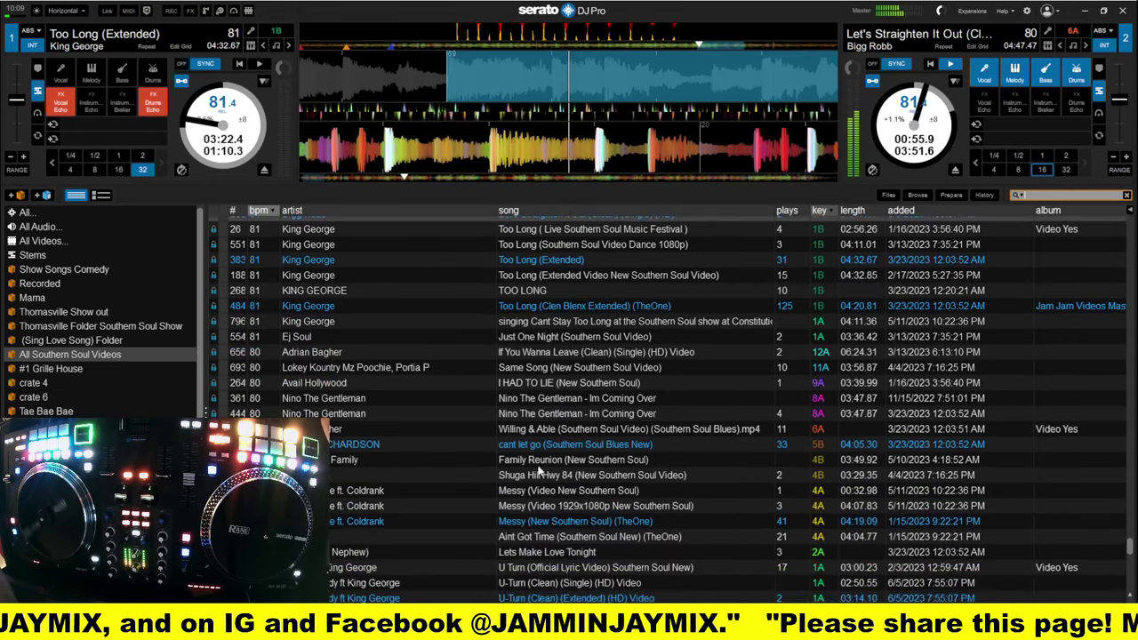
{"action": "left_click", "coordinate": [562, 444]}
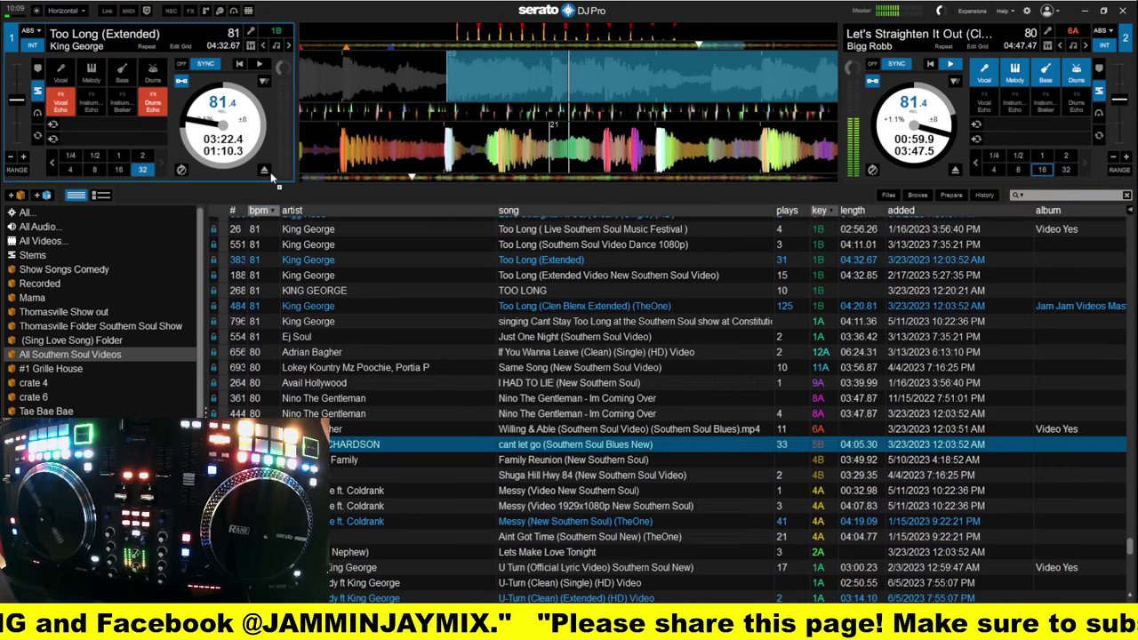
{"action": "key", "text": "shift+Left"}
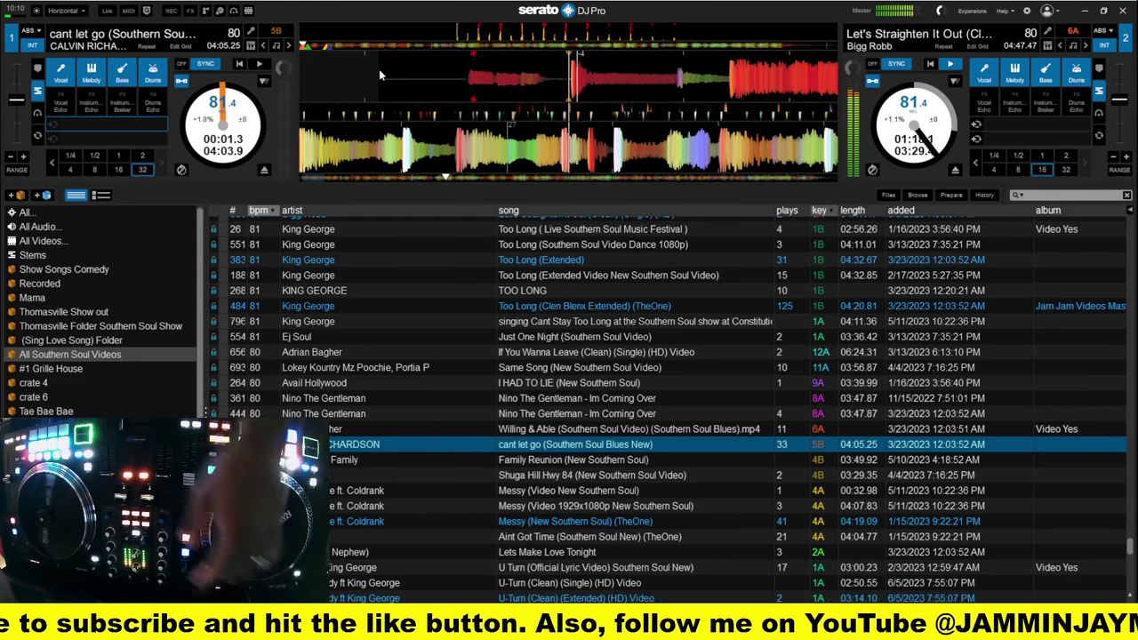
Open the beatgrid of cant let go on deck 1 for editing and save it
{"action": "left_click", "coordinate": [181, 45]}
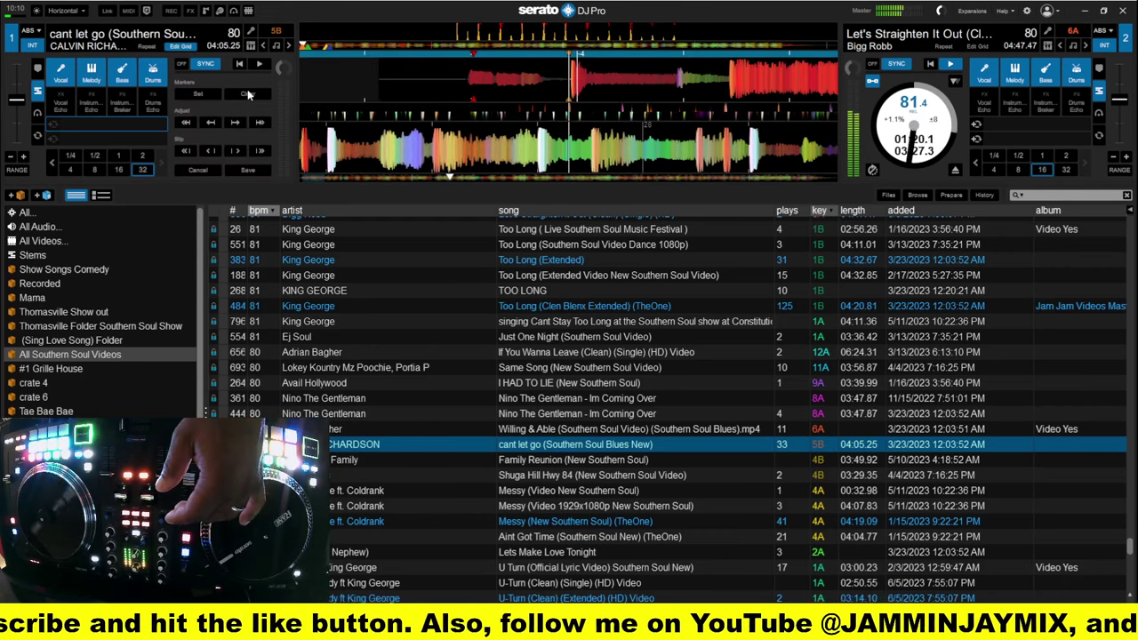
{"action": "left_click", "coordinate": [247, 170]}
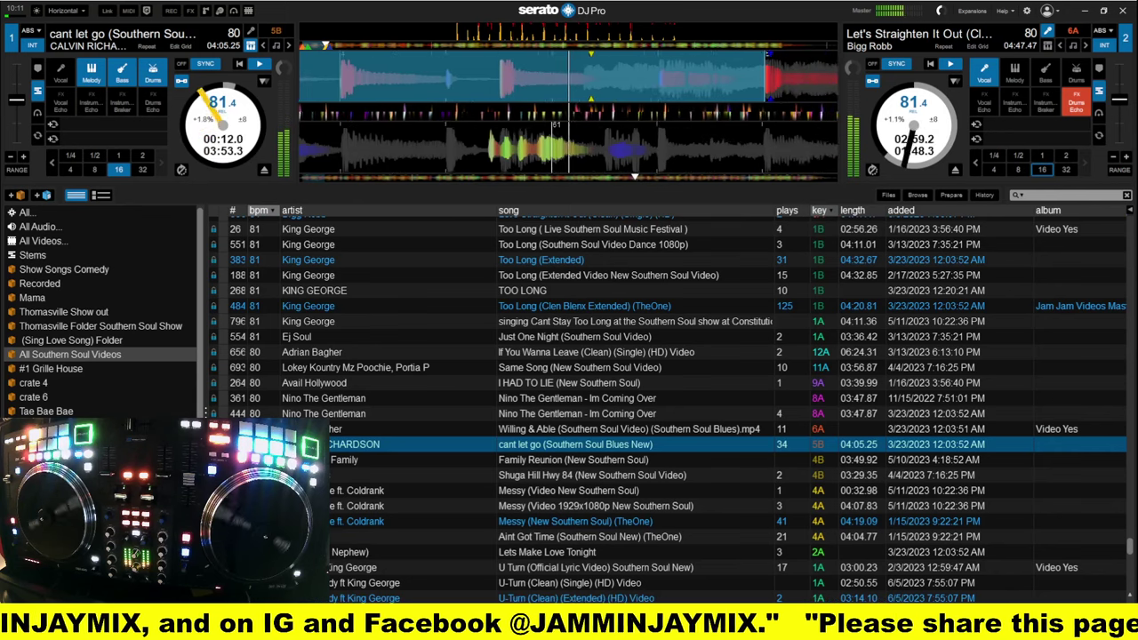
{"action": "key", "text": "1"}
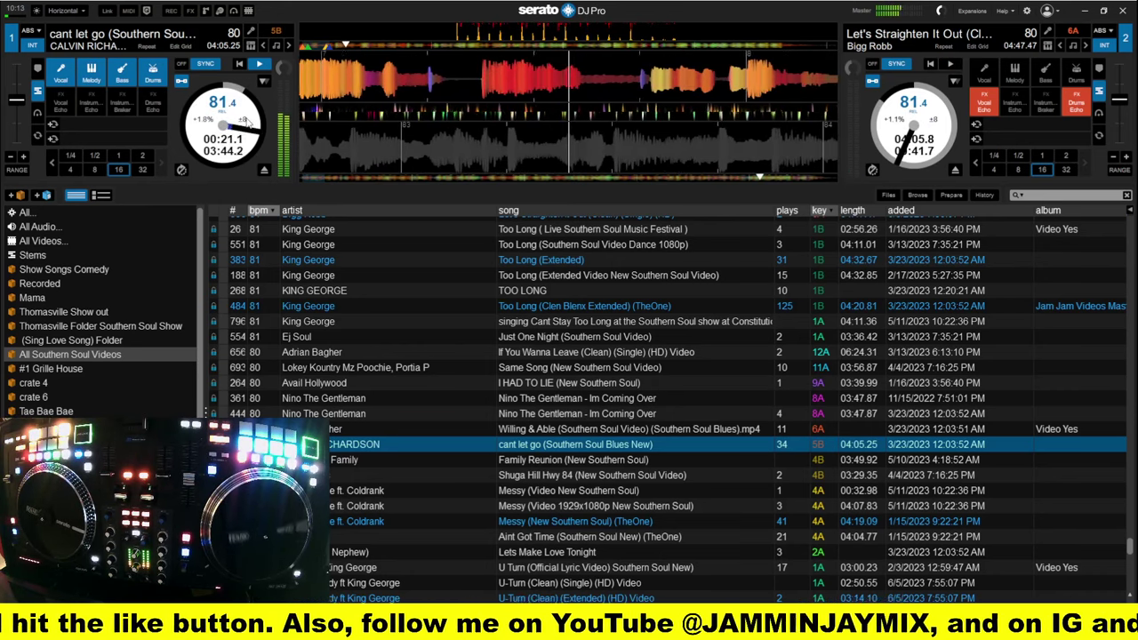
Duplicate deck 1's playing cant let go onto deck 2 and load the 80 BPM track Messy (New Southern Soul) (TheOne) onto deck 1
{"action": "left_click_drag", "start_coordinate": [244, 120], "coordinate": [888, 132]}
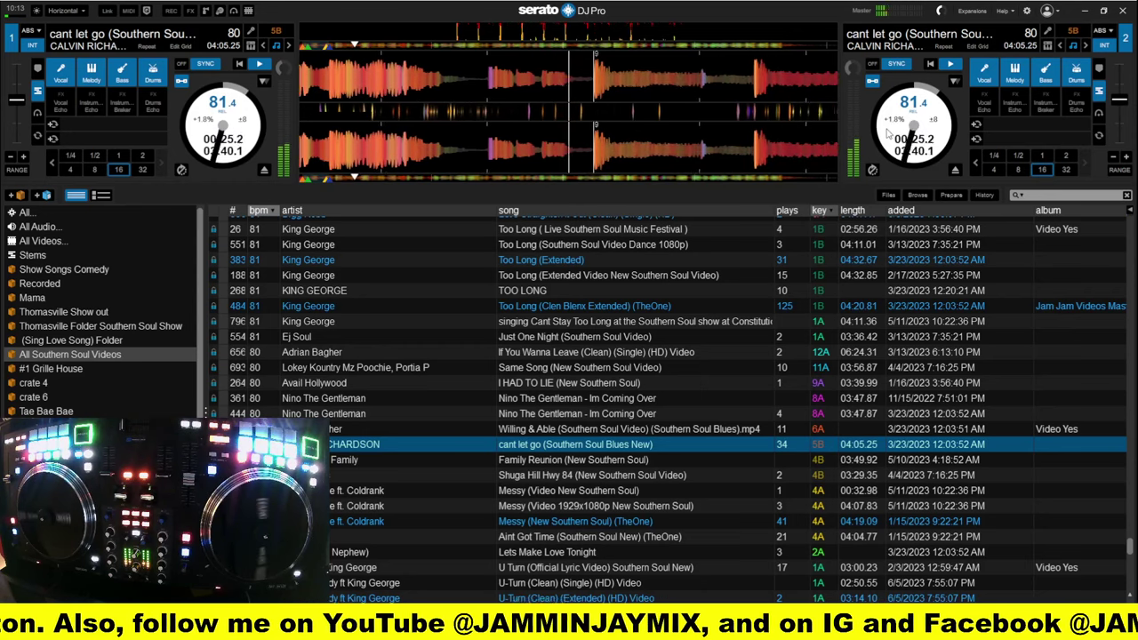
{"action": "scroll", "coordinate": [503, 378], "scroll_direction": "up", "scroll_amount": 2}
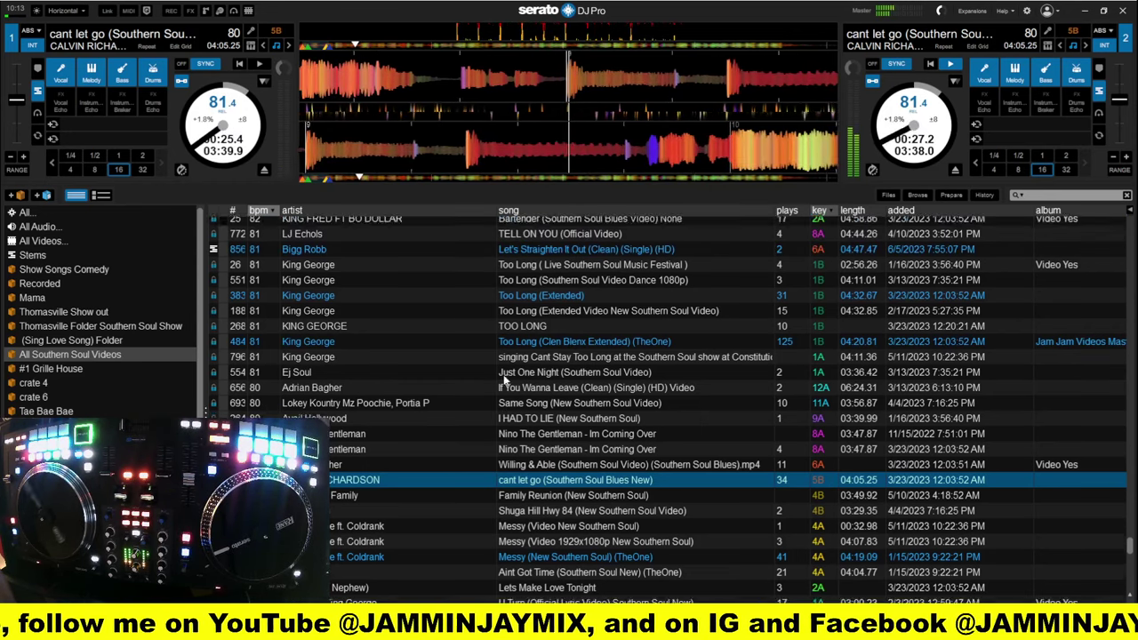
{"action": "scroll", "coordinate": [503, 377], "scroll_direction": "down", "scroll_amount": 6}
{"action": "scroll", "coordinate": [503, 377], "scroll_direction": "down", "scroll_amount": 2}
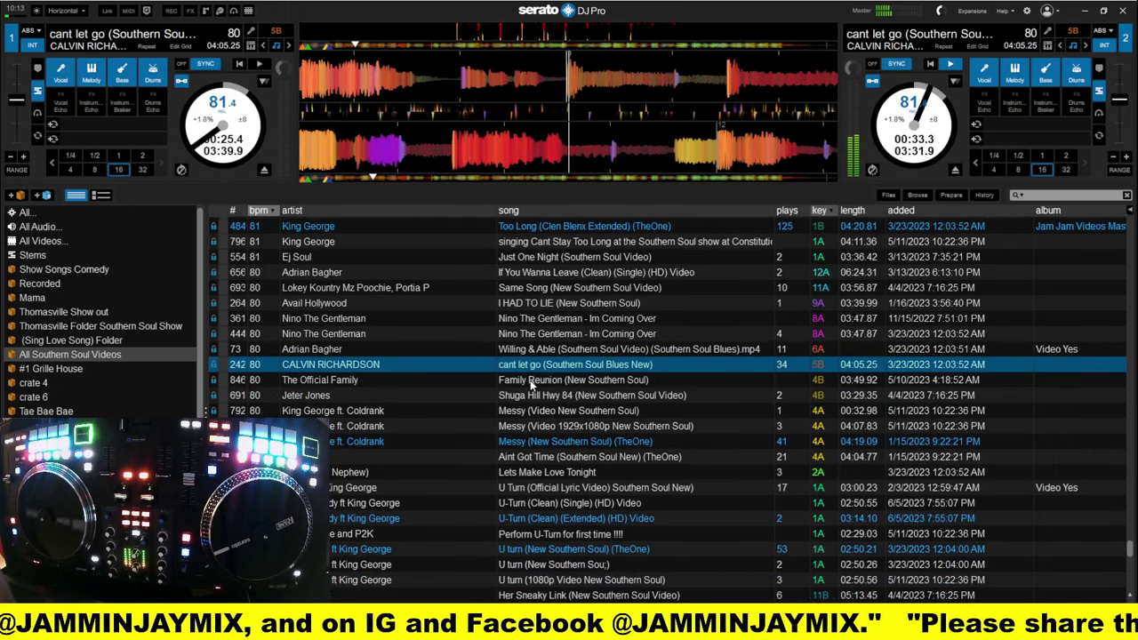
{"action": "left_click", "coordinate": [530, 382]}
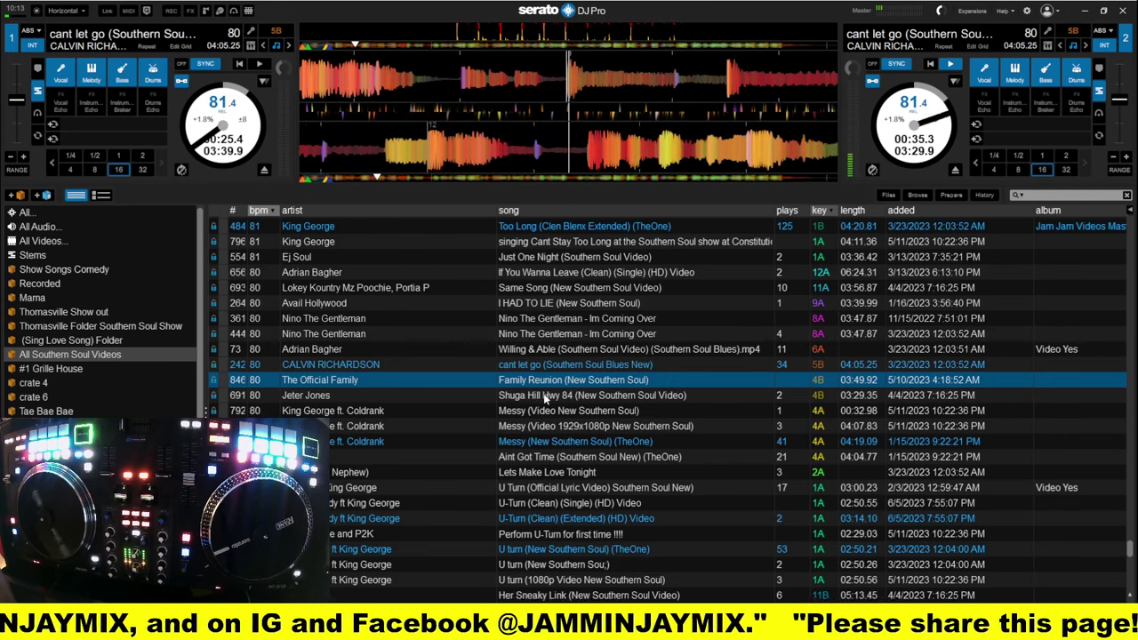
{"action": "left_click", "coordinate": [547, 397]}
{"action": "left_click", "coordinate": [561, 442]}
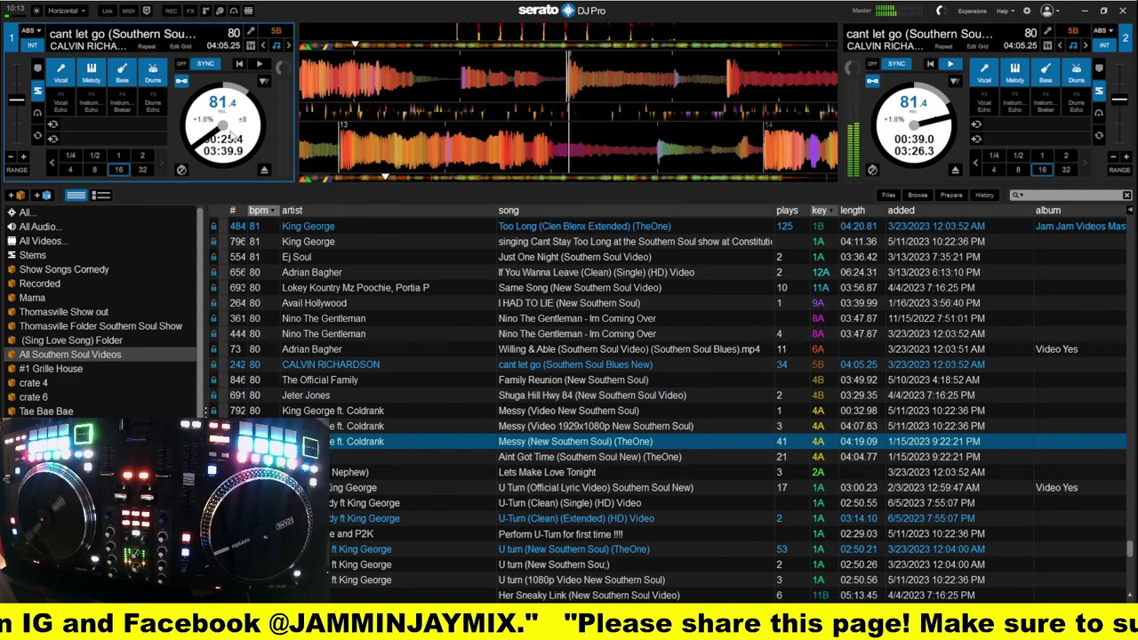
{"action": "key", "text": "shift+Left"}
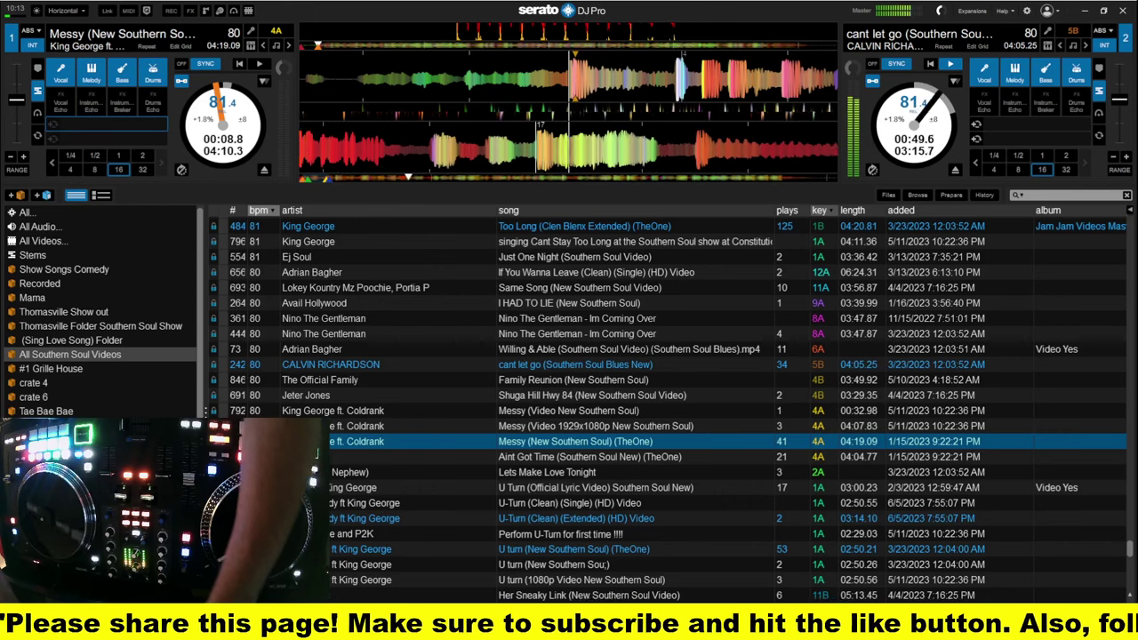
Slip the beatgrid of Messy on deck 1 one fine increment earlier and save it
{"action": "left_click", "coordinate": [182, 46]}
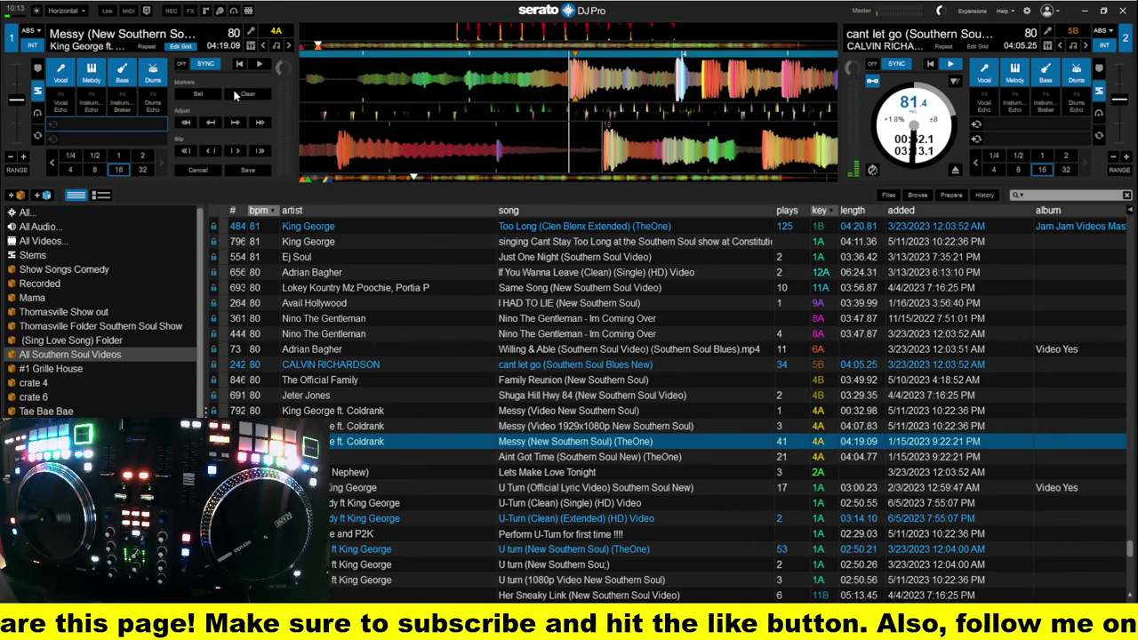
{"action": "left_click", "coordinate": [211, 152]}
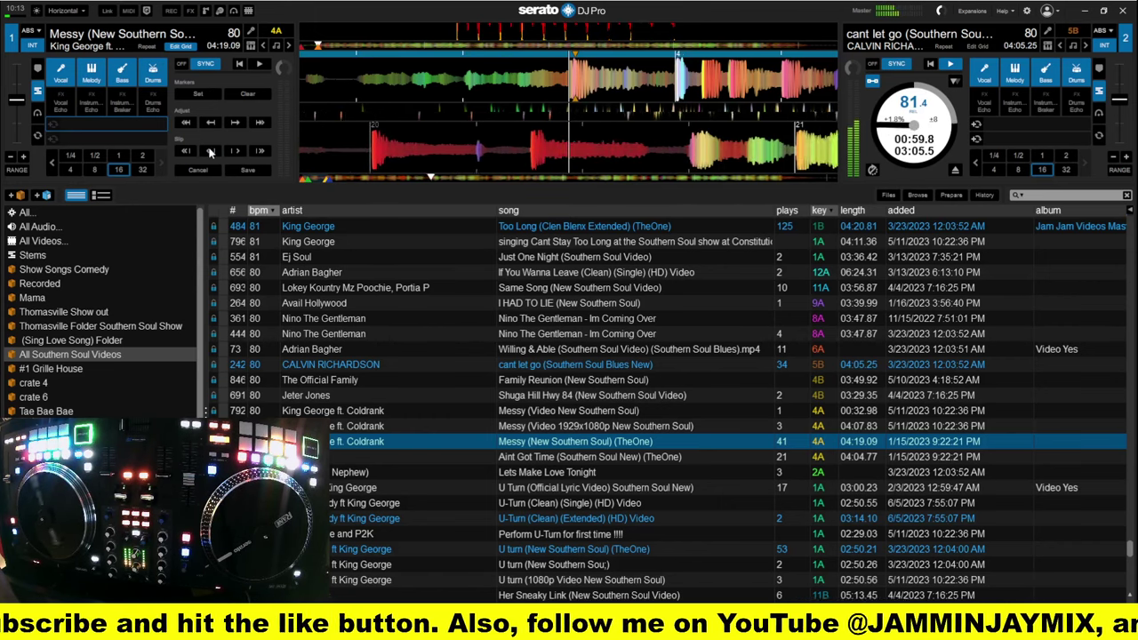
{"action": "left_click", "coordinate": [249, 171]}
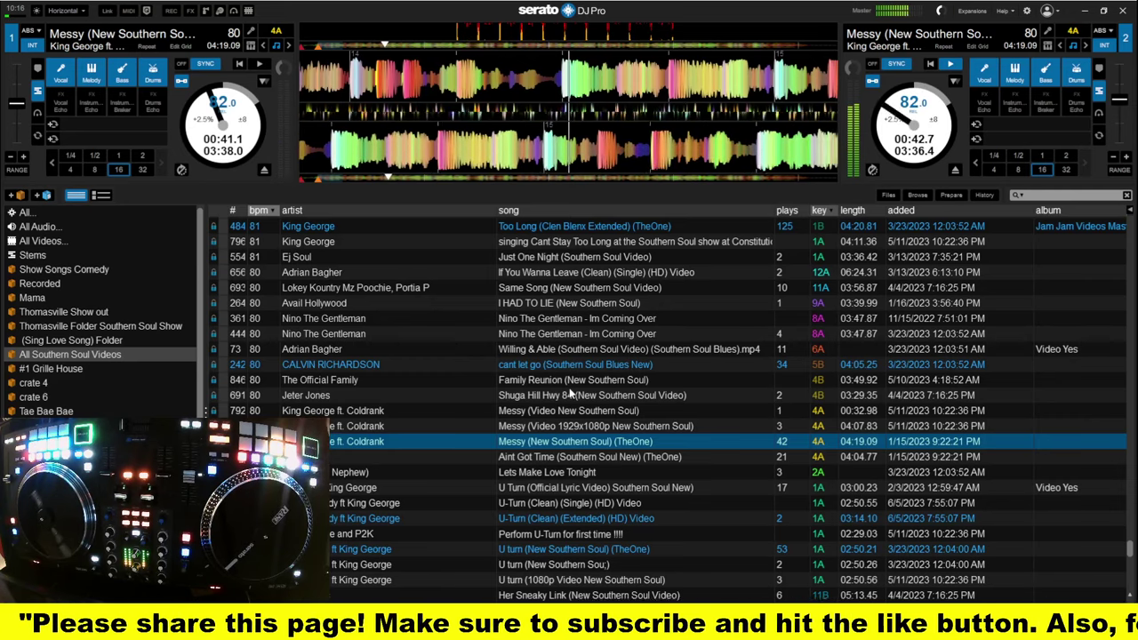
Load the 83 BPM track PULL UP ON ME (New Southern Soul Video) from the crate onto deck 1
{"action": "scroll", "coordinate": [560, 401], "scroll_direction": "down", "scroll_amount": 1}
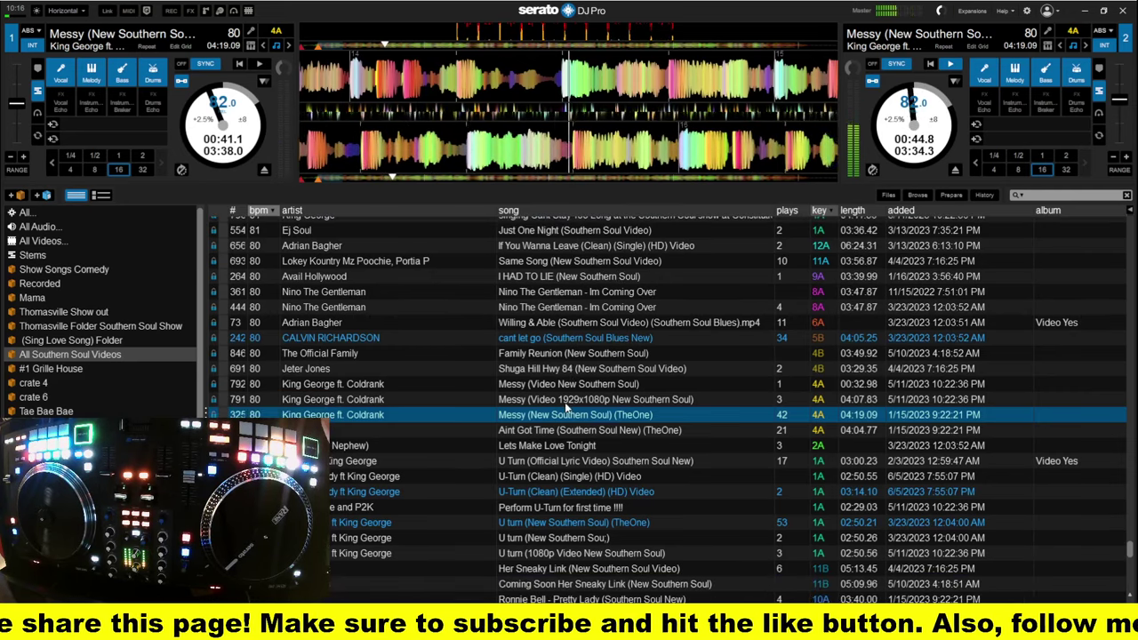
{"action": "scroll", "coordinate": [566, 407], "scroll_direction": "up", "scroll_amount": 2}
{"action": "scroll", "coordinate": [573, 382], "scroll_direction": "up", "scroll_amount": 3}
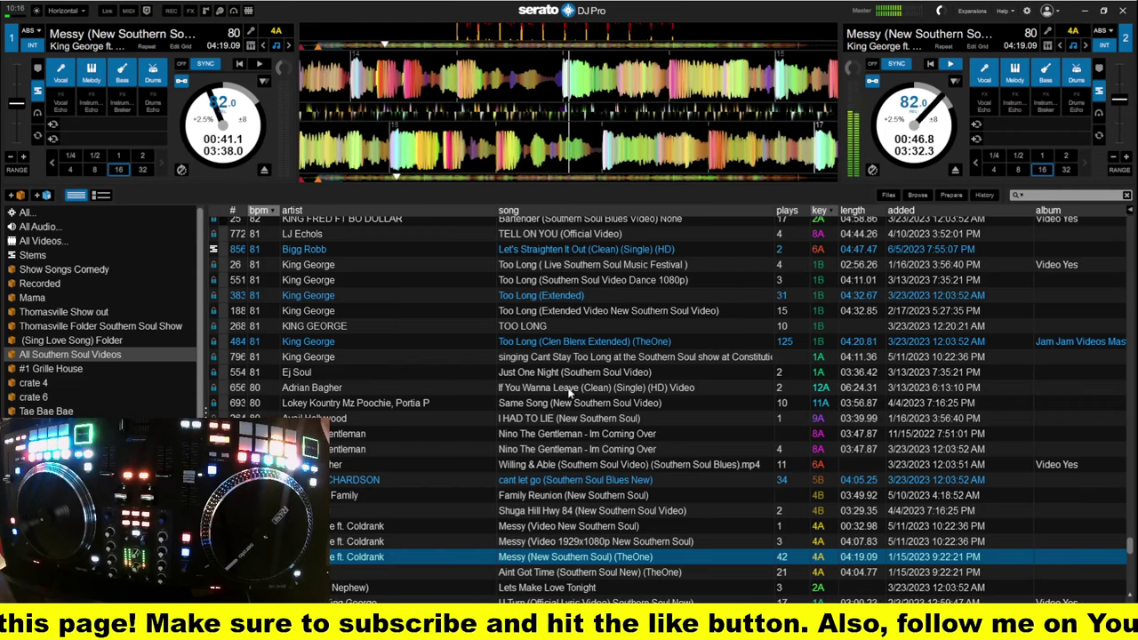
{"action": "left_click", "coordinate": [579, 357]}
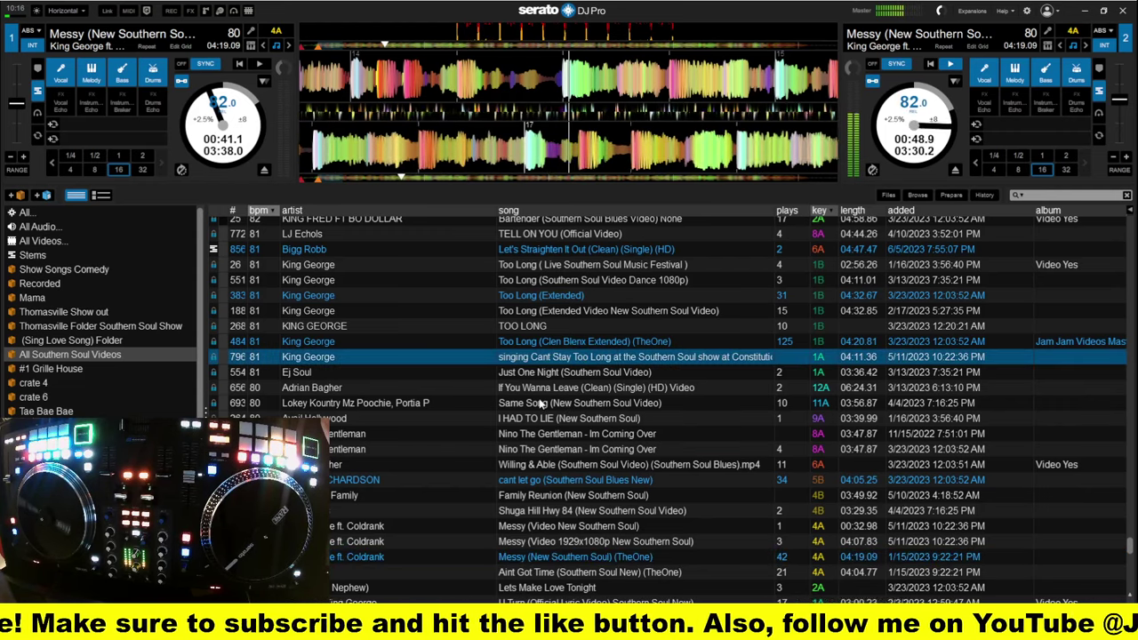
{"action": "scroll", "coordinate": [540, 405], "scroll_direction": "up", "scroll_amount": 2}
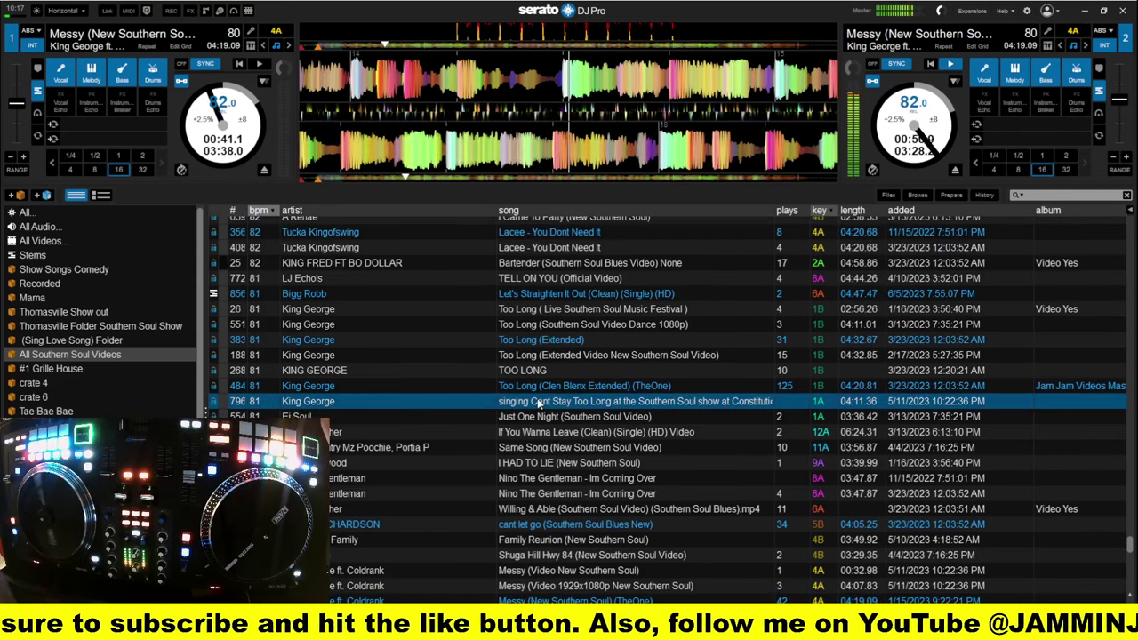
{"action": "scroll", "coordinate": [540, 405], "scroll_direction": "up", "scroll_amount": 2}
{"action": "scroll", "coordinate": [539, 405], "scroll_direction": "up", "scroll_amount": 2}
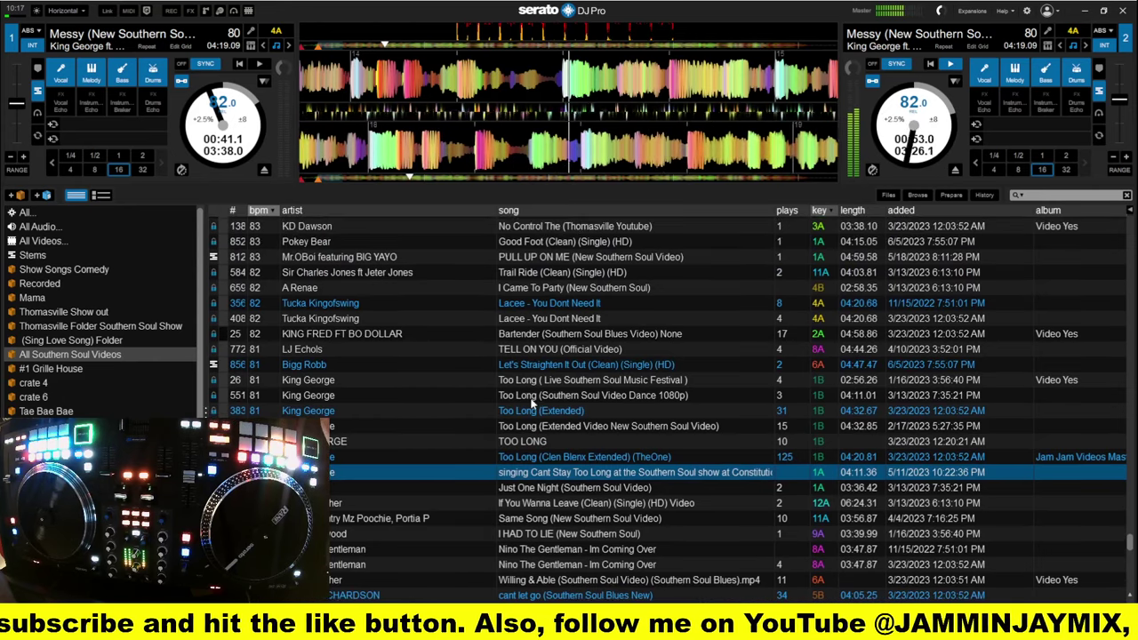
{"action": "scroll", "coordinate": [532, 404], "scroll_direction": "up", "scroll_amount": 1}
{"action": "scroll", "coordinate": [532, 405], "scroll_direction": "up", "scroll_amount": 1}
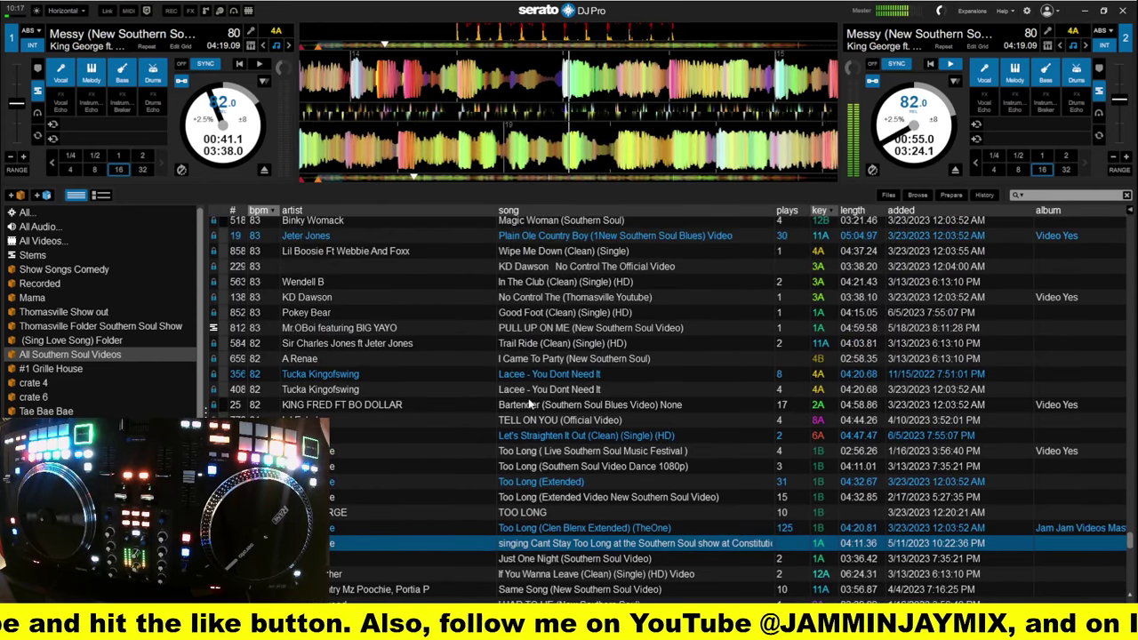
{"action": "left_click", "coordinate": [534, 331]}
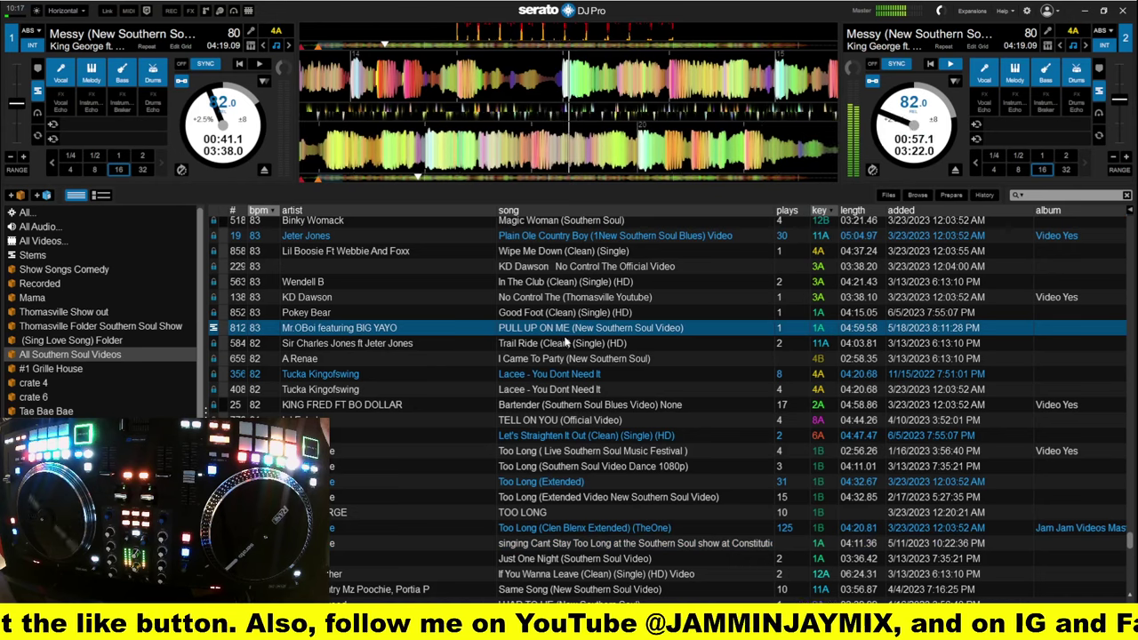
{"action": "left_click_drag", "start_coordinate": [573, 331], "coordinate": [250, 142]}
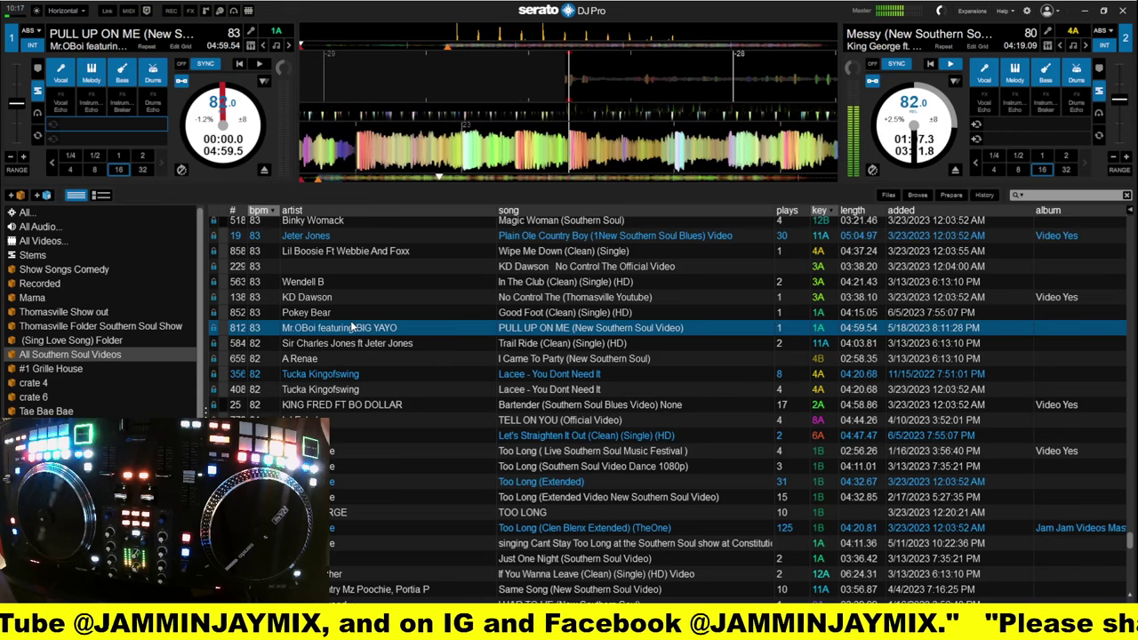
Load the 84 BPM track Slow Jam (New Southern Soul) onto deck 1 and run its opening in a 32-beat loop
{"action": "scroll", "coordinate": [350, 327], "scroll_direction": "up", "scroll_amount": 3}
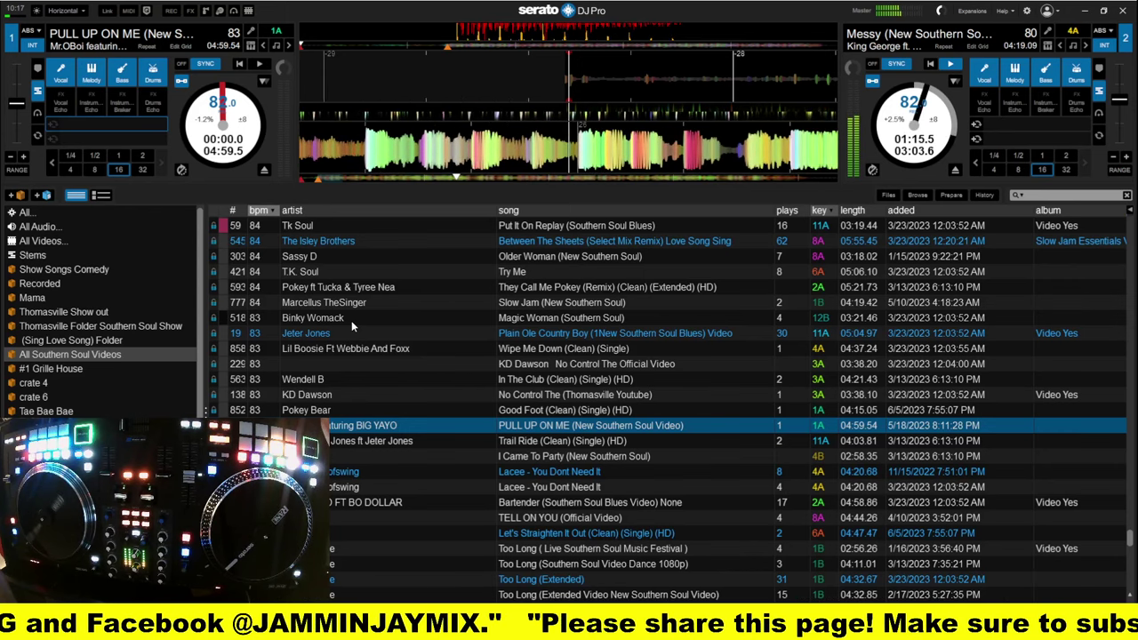
{"action": "left_click", "coordinate": [548, 302]}
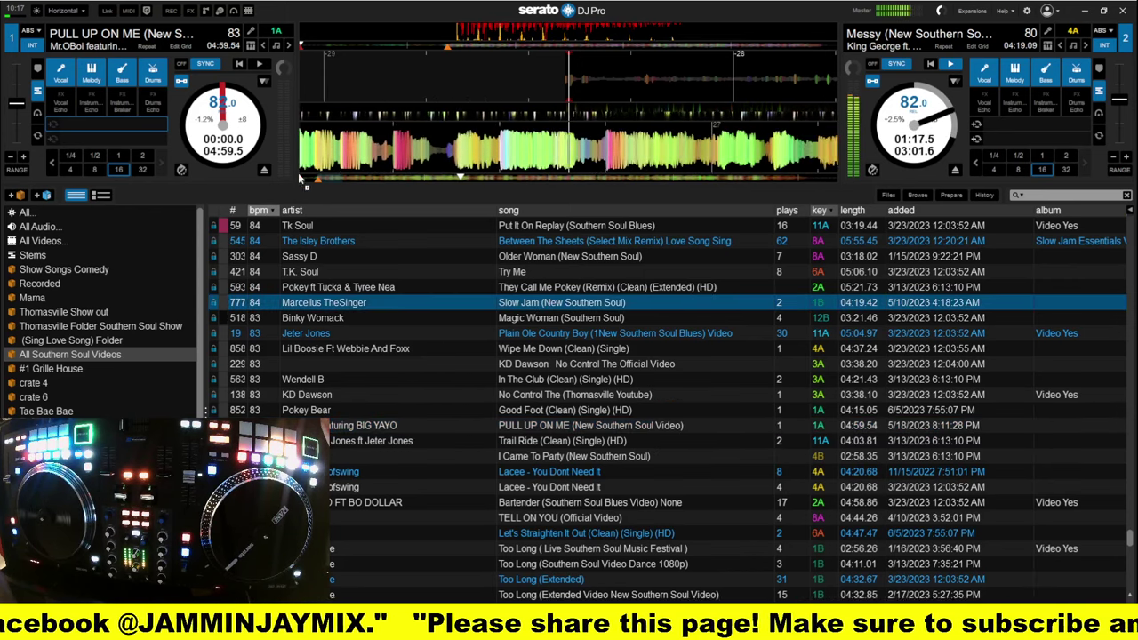
{"action": "key", "text": "shift+Left"}
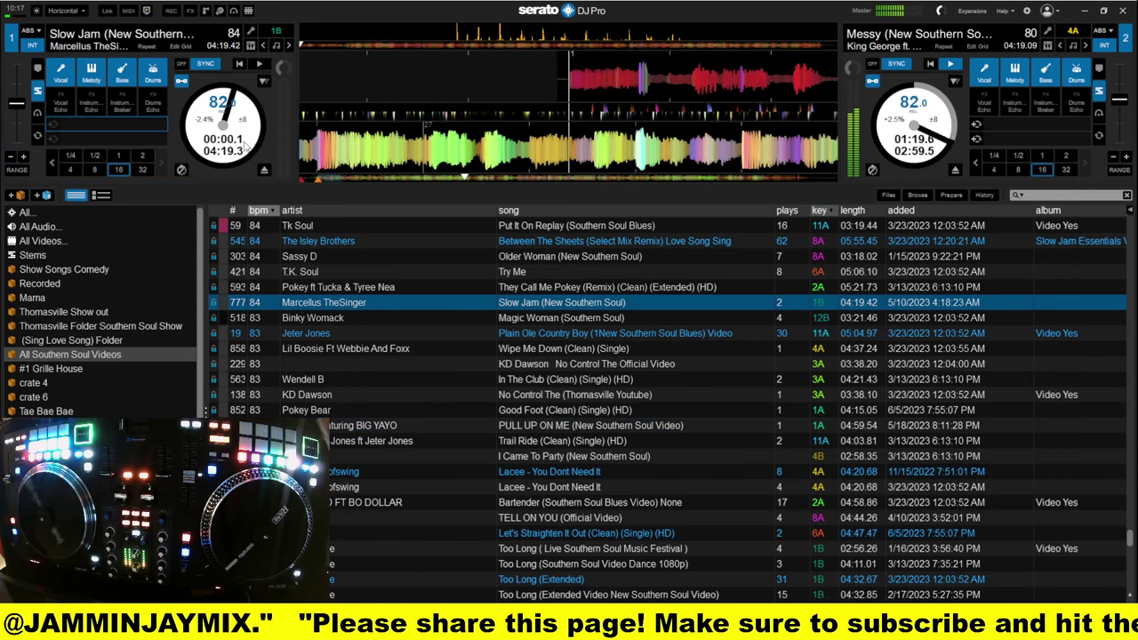
{"action": "key", "text": "w"}
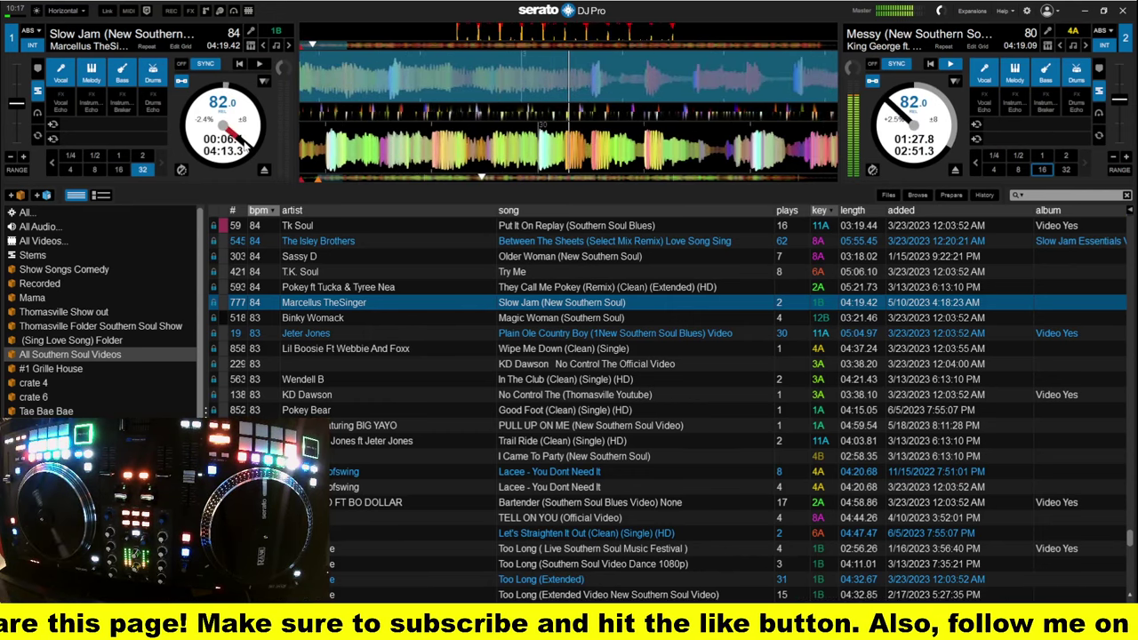
Load the 84 BPM track What It Is About You (New Southern Soul Video) onto deck 1
{"action": "scroll", "coordinate": [519, 438], "scroll_direction": "down", "scroll_amount": 1}
{"action": "scroll", "coordinate": [518, 438], "scroll_direction": "up", "scroll_amount": 3}
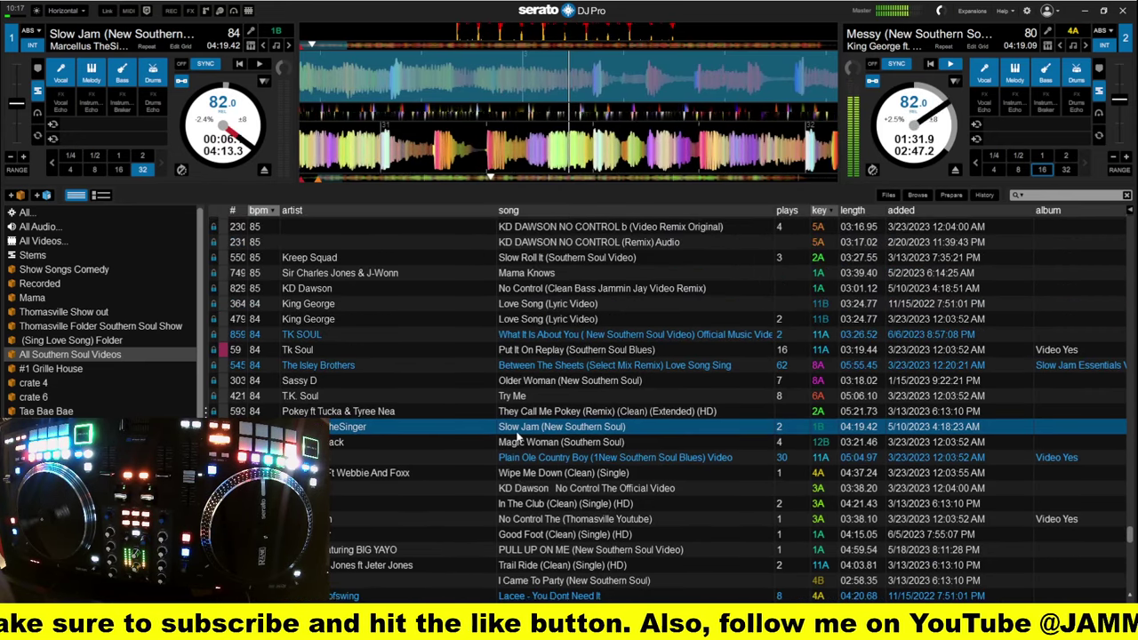
{"action": "left_click", "coordinate": [550, 325]}
{"action": "left_click", "coordinate": [560, 336]}
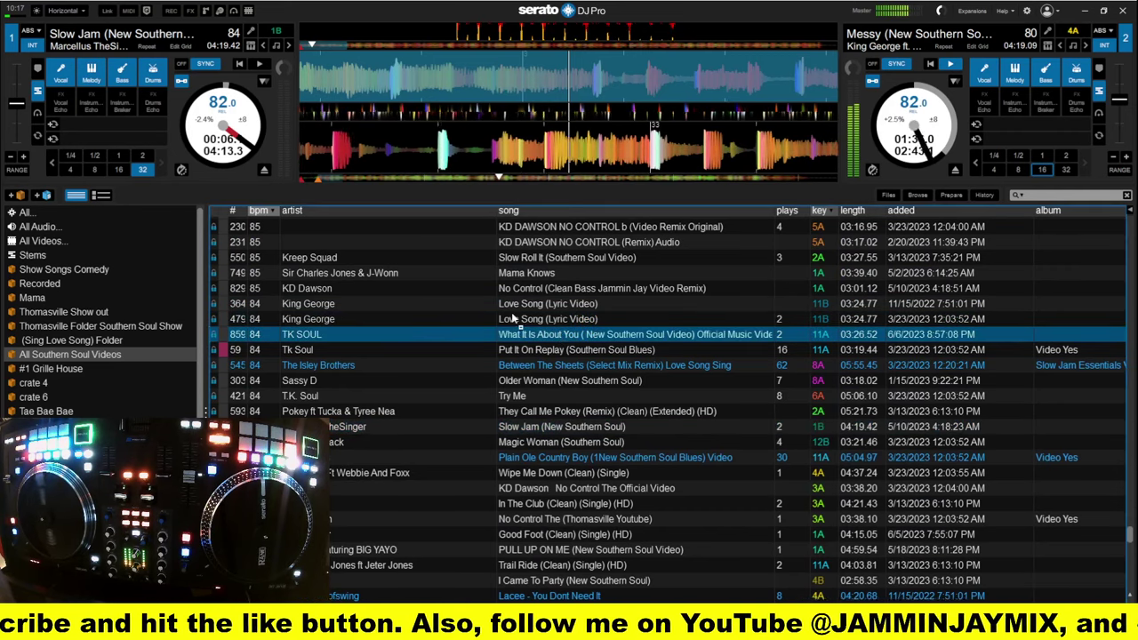
{"action": "left_click_drag", "start_coordinate": [562, 339], "coordinate": [229, 147]}
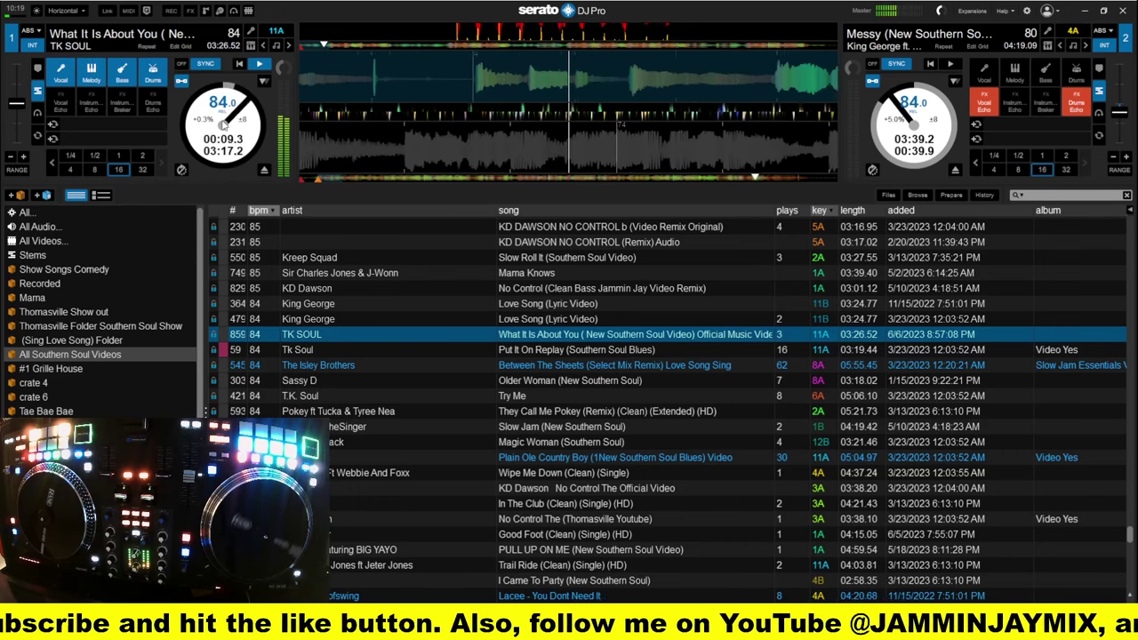
Duplicate deck 1's playing What It Is About You onto deck 2 and load PULL UP ON ME (New Southern Soul Video) onto deck 1
{"action": "left_click_drag", "start_coordinate": [243, 124], "coordinate": [881, 138]}
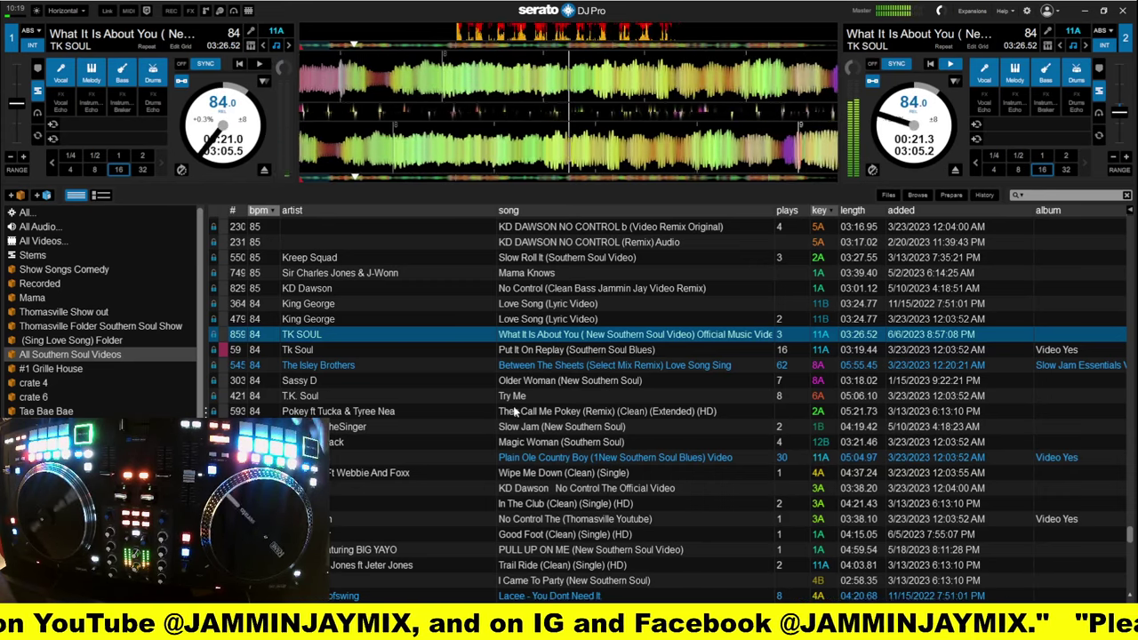
{"action": "scroll", "coordinate": [485, 407], "scroll_direction": "up", "scroll_amount": 5}
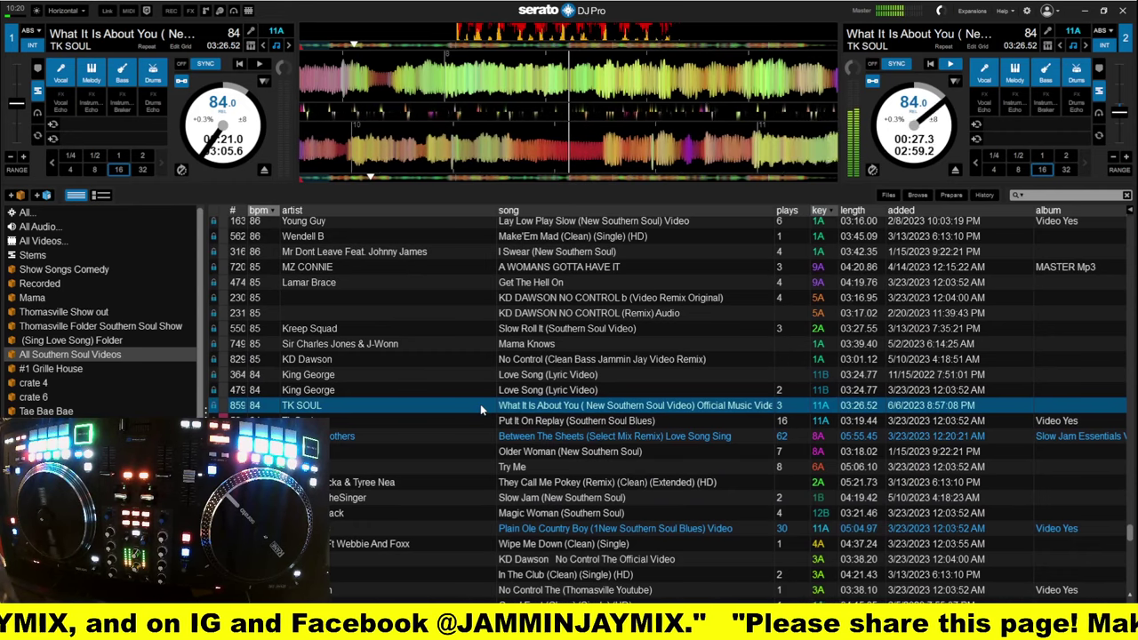
{"action": "scroll", "coordinate": [403, 454], "scroll_direction": "up", "scroll_amount": 9}
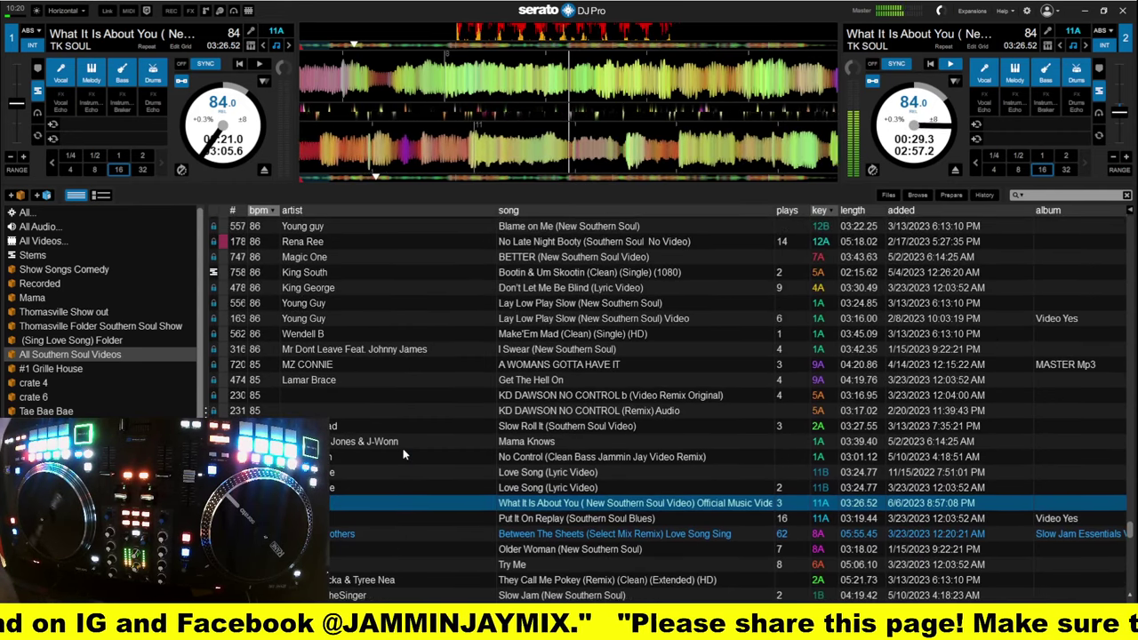
{"action": "scroll", "coordinate": [402, 454], "scroll_direction": "up", "scroll_amount": 2}
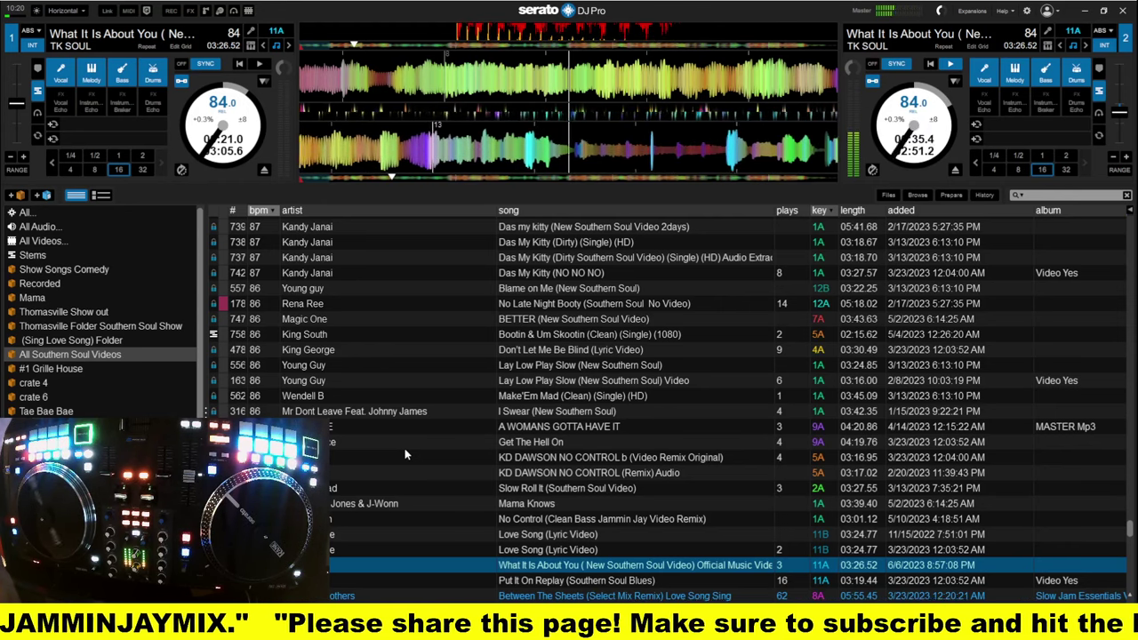
{"action": "scroll", "coordinate": [405, 448], "scroll_direction": "down", "scroll_amount": 5}
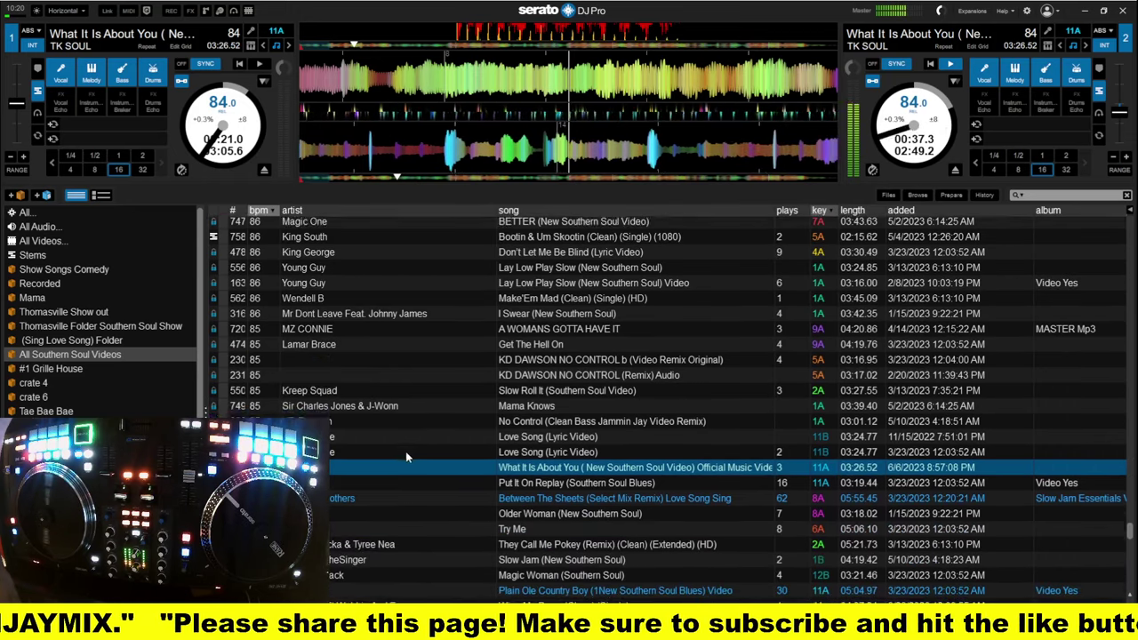
{"action": "scroll", "coordinate": [406, 458], "scroll_direction": "down", "scroll_amount": 1}
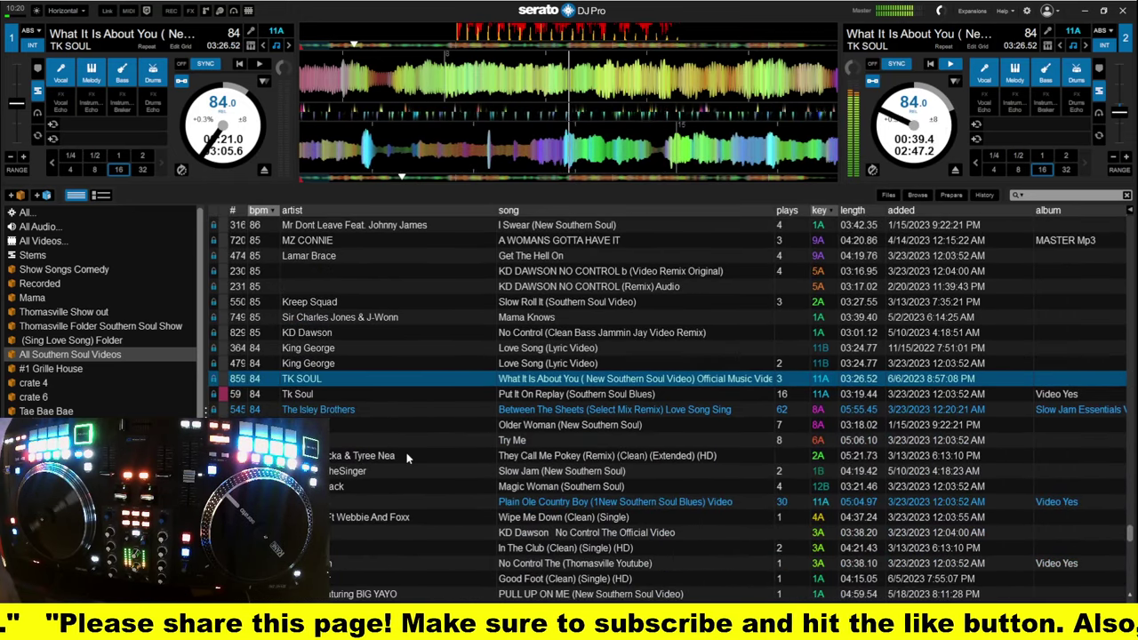
{"action": "scroll", "coordinate": [406, 458], "scroll_direction": "down", "scroll_amount": 1}
{"action": "scroll", "coordinate": [406, 458], "scroll_direction": "down", "scroll_amount": 1}
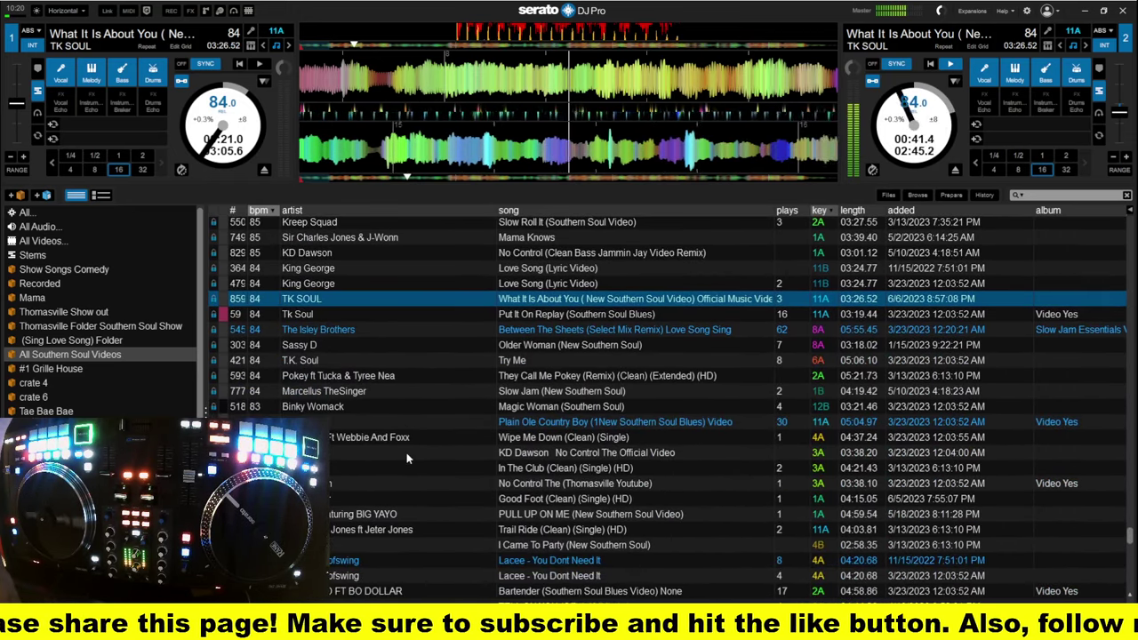
{"action": "scroll", "coordinate": [407, 458], "scroll_direction": "down", "scroll_amount": 1}
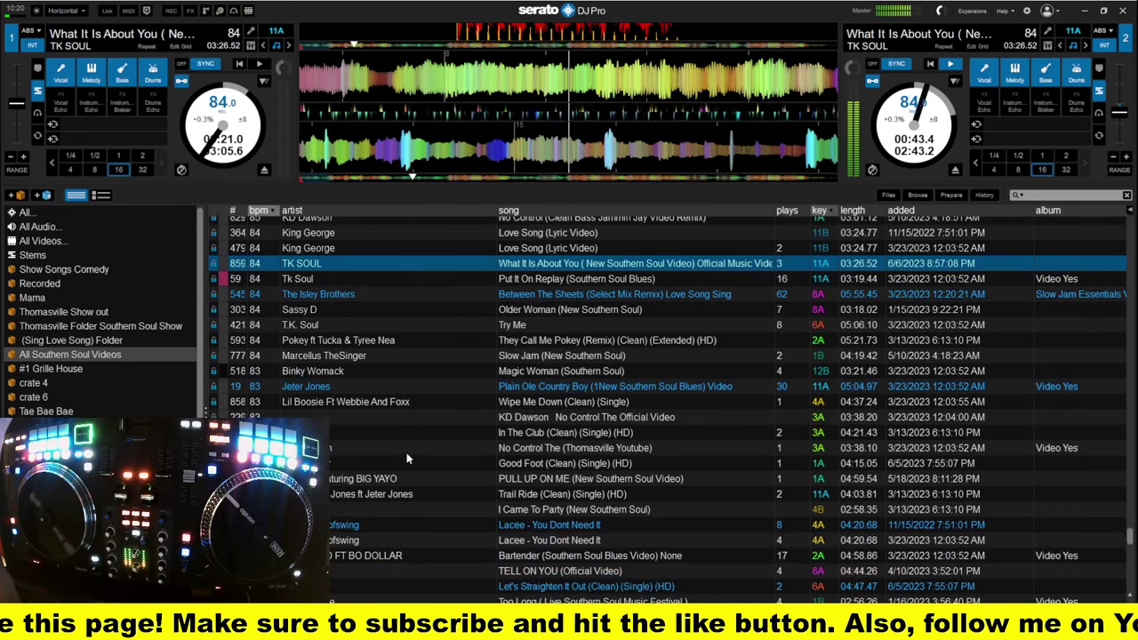
{"action": "left_click", "coordinate": [542, 480]}
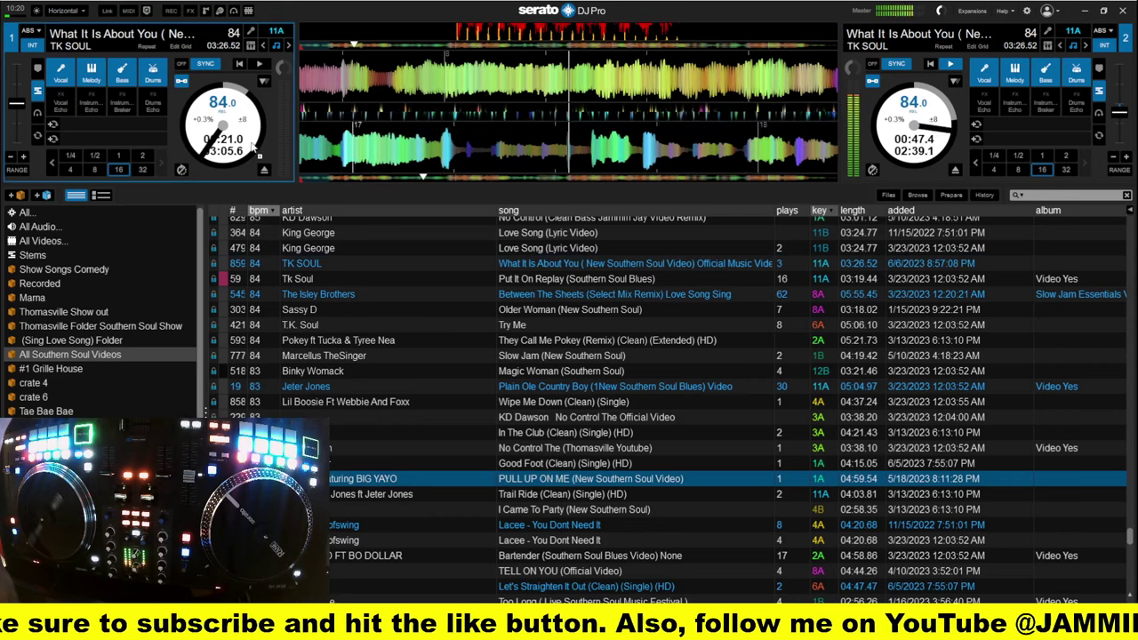
{"action": "left_click_drag", "start_coordinate": [563, 481], "coordinate": [249, 147]}
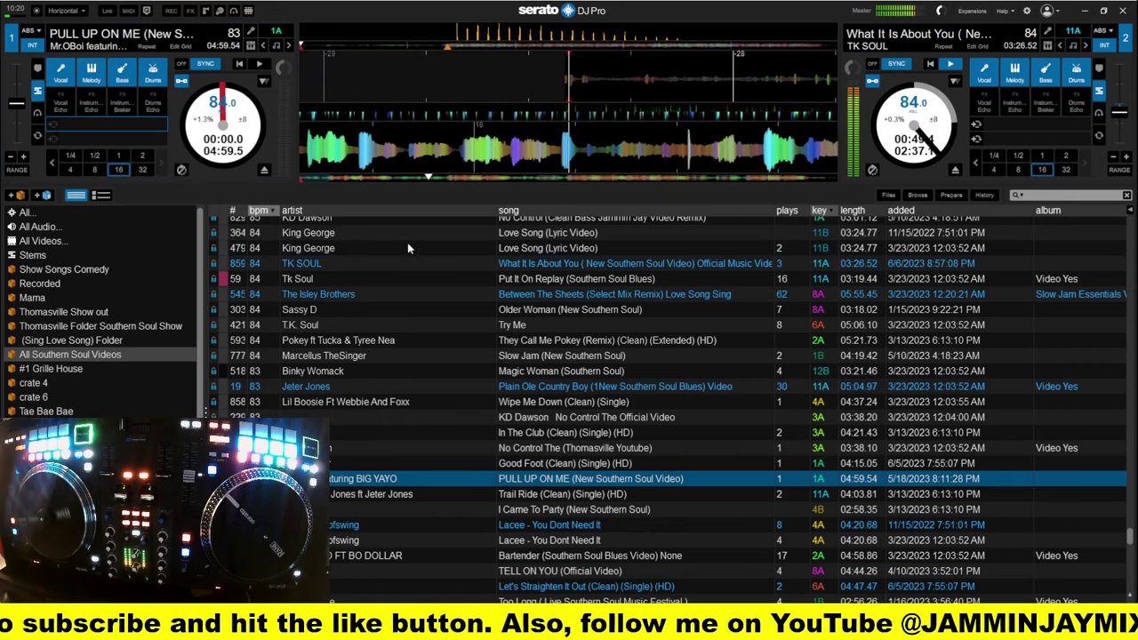